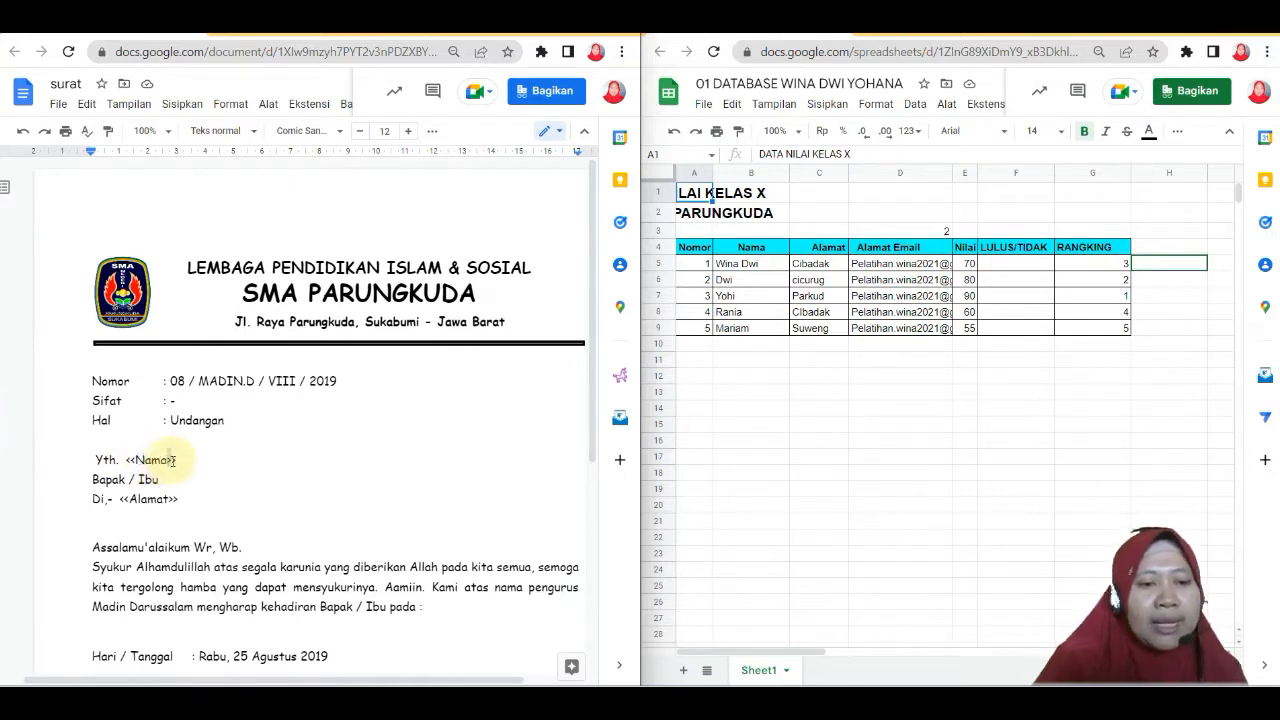
Compare the <<Nama>> and <<Alamat>> placeholders in the surat letter with the column headers of the data sheet
drag(178, 460, 125, 460)
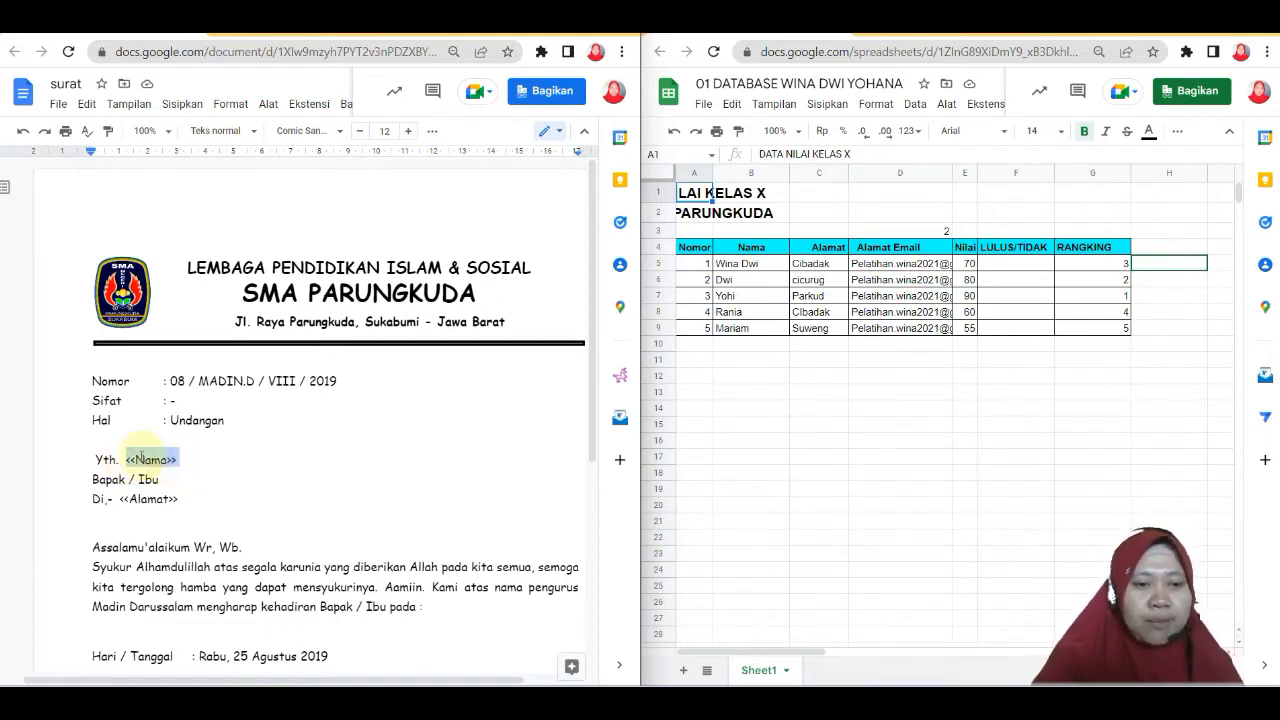
click(141, 460)
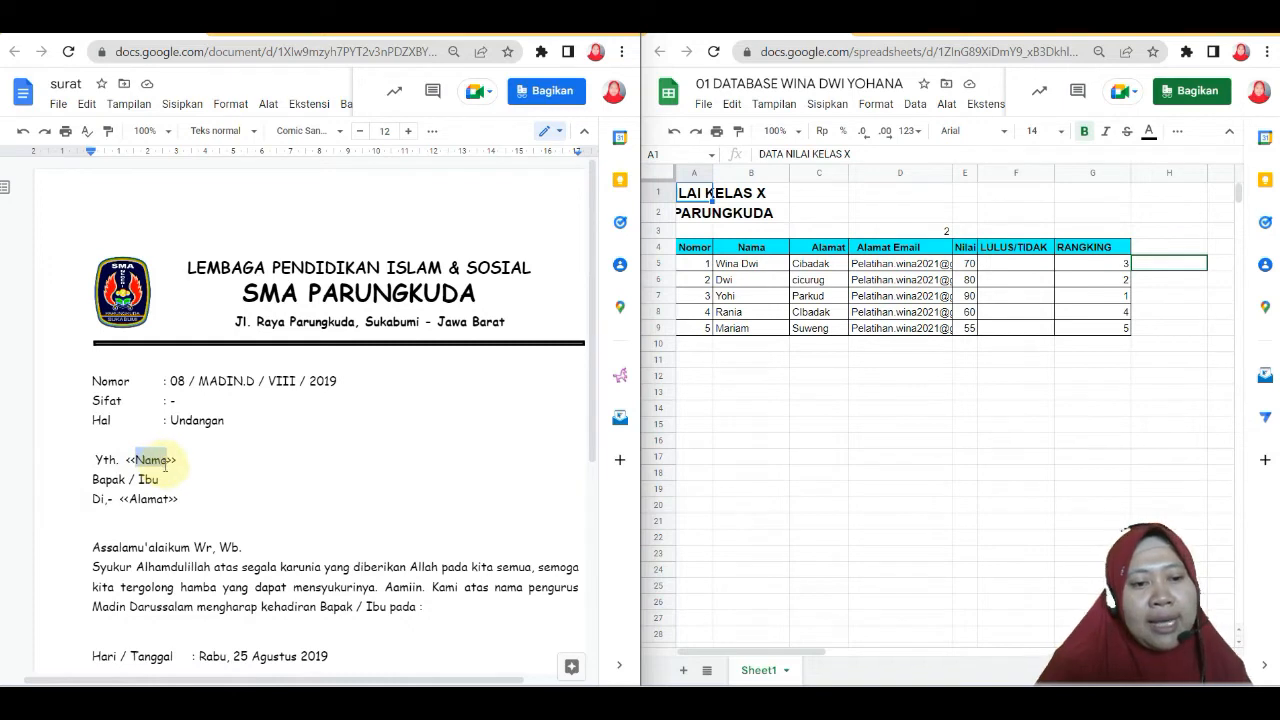
click(772, 252)
click(164, 499)
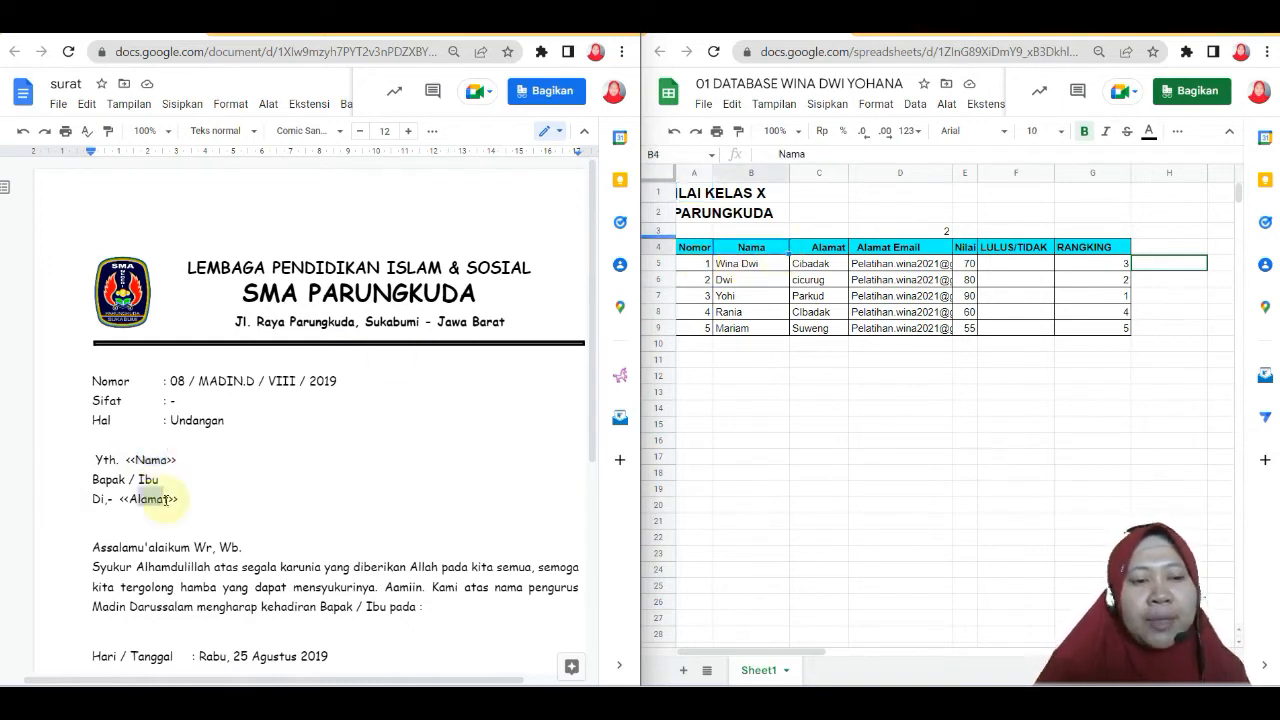
drag(164, 499, 130, 499)
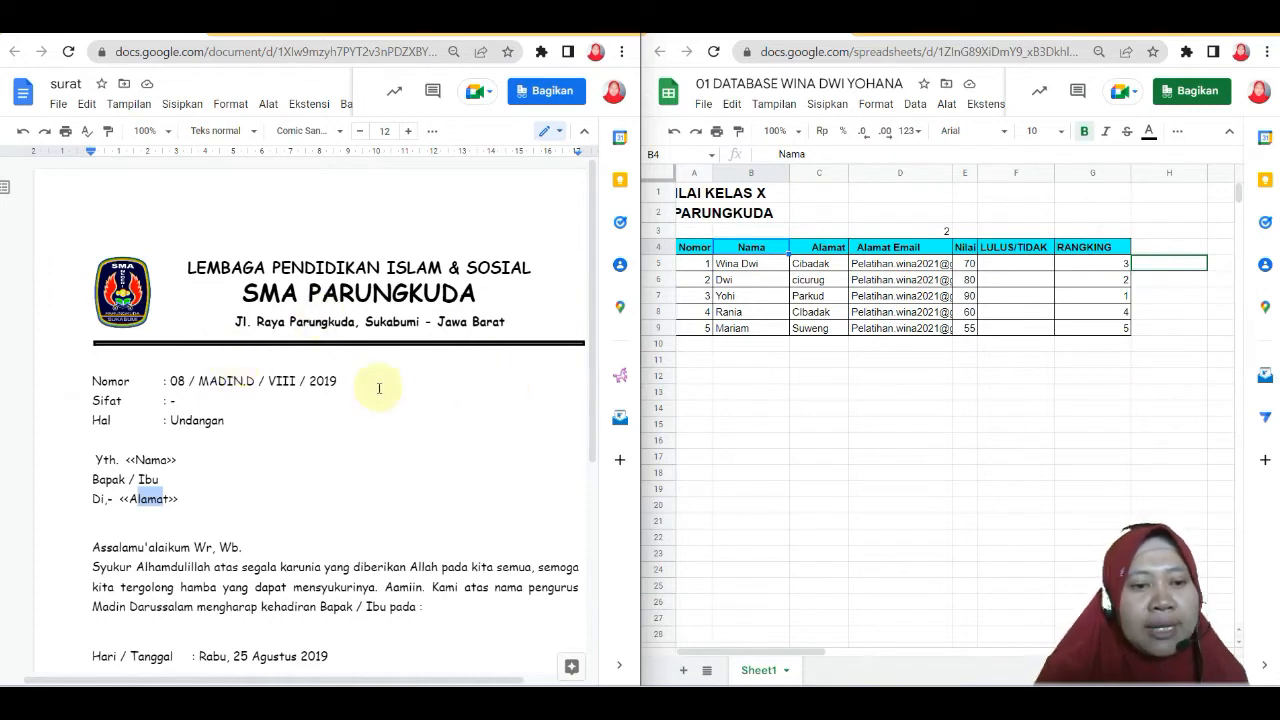
drag(126, 460, 198, 460)
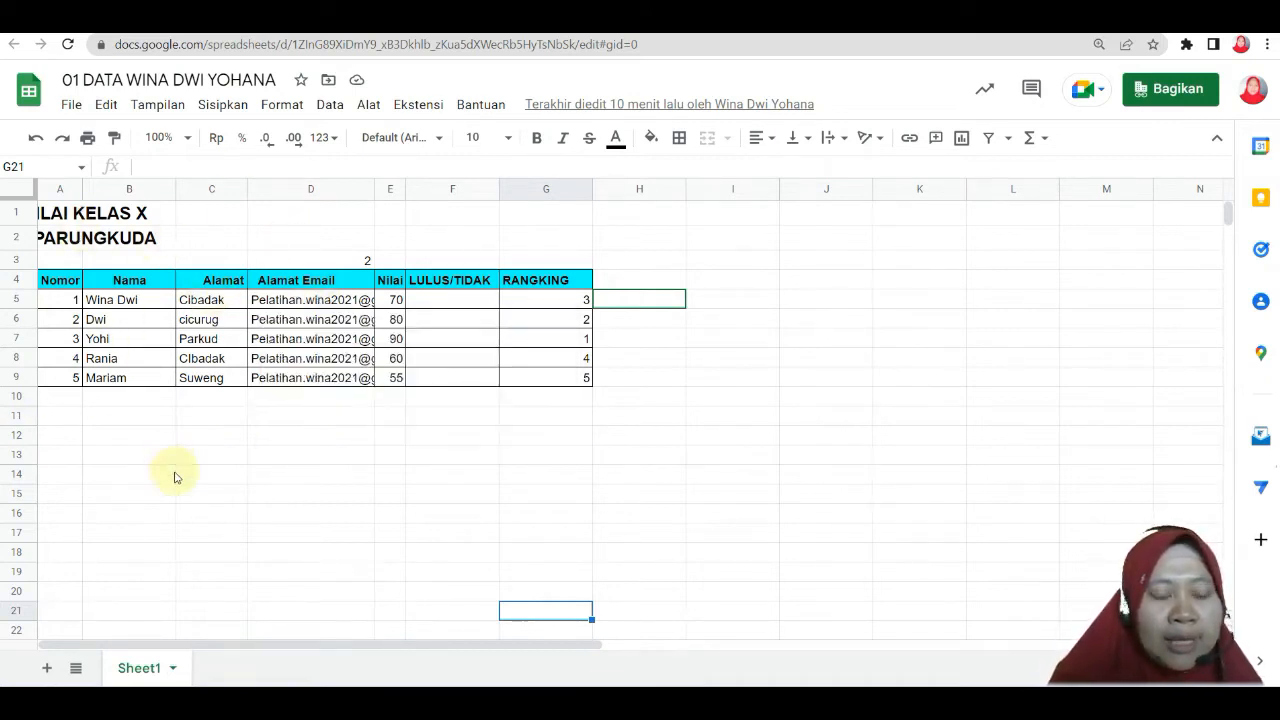
Duplicate Sheet1 and delete rows 1 to 3 above the table header in the copy
right_click(127, 670)
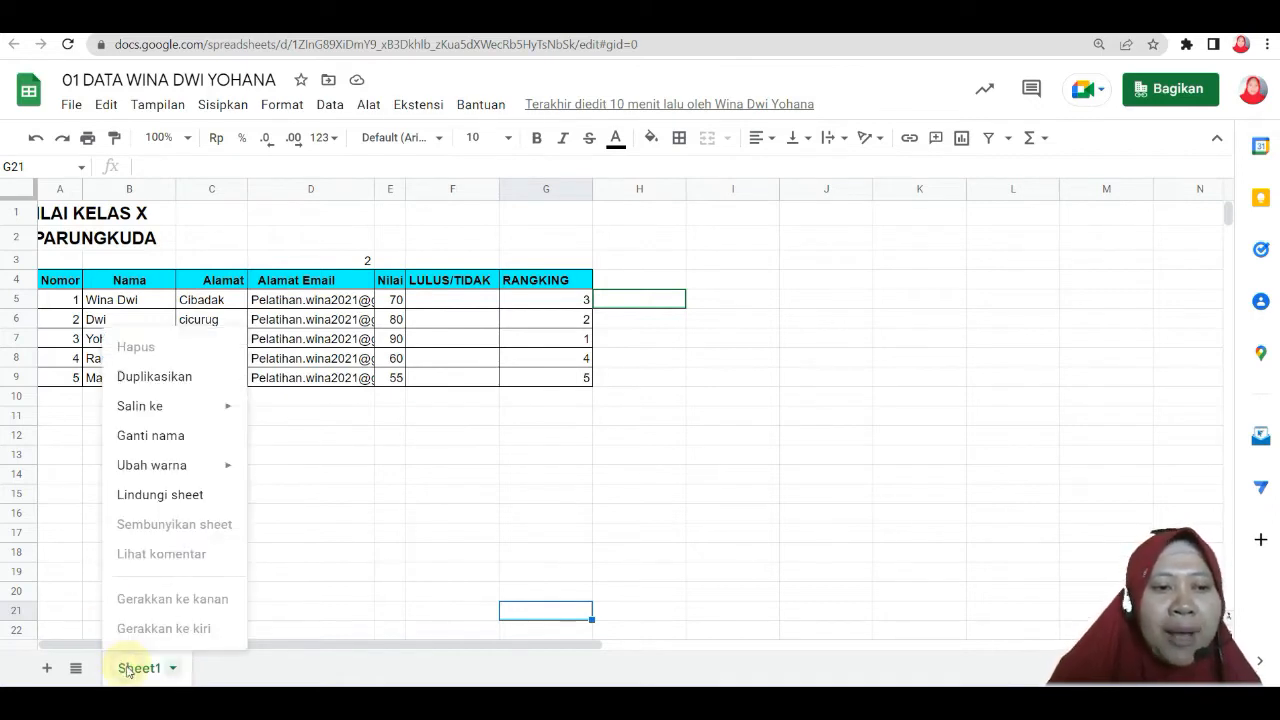
click(209, 377)
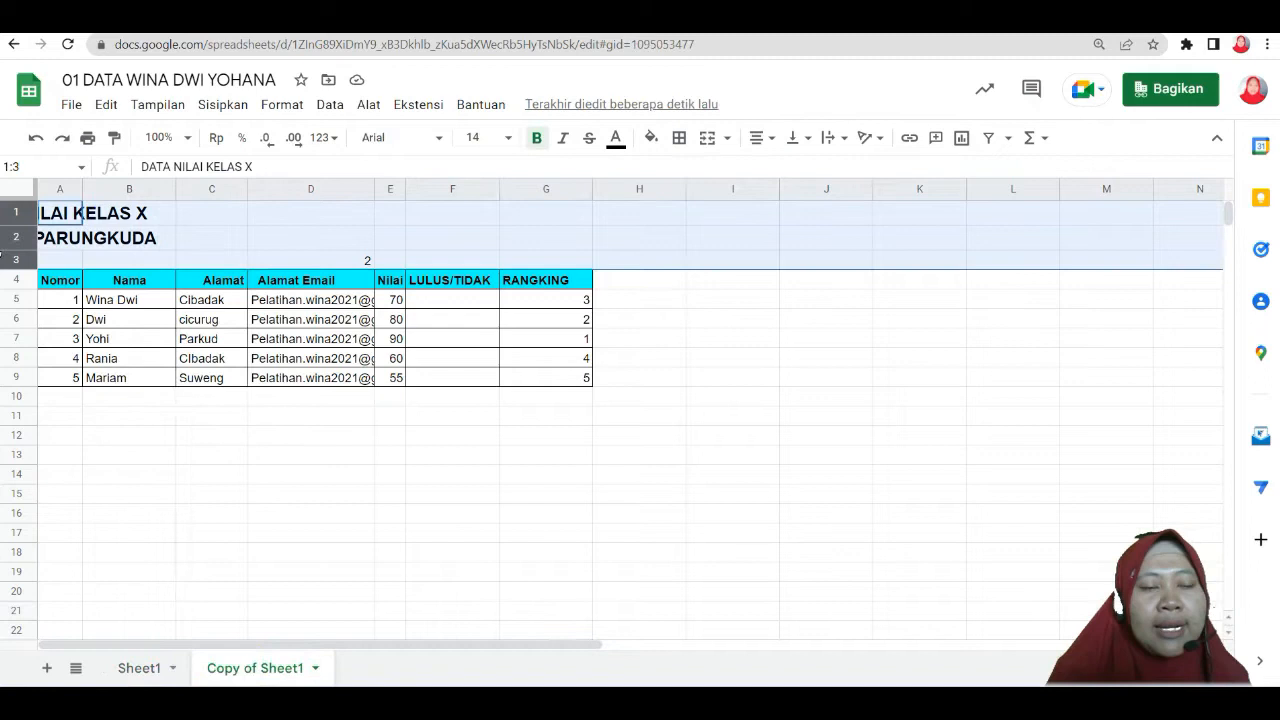
right_click(22, 214)
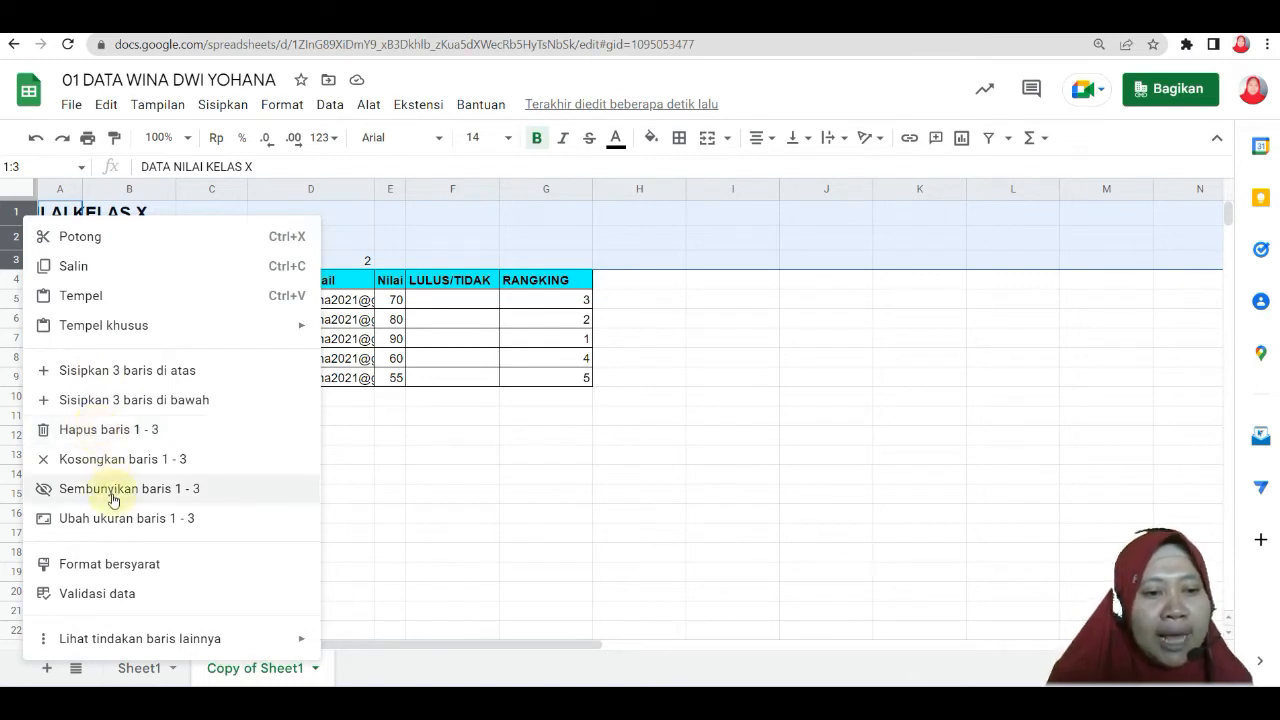
click(116, 434)
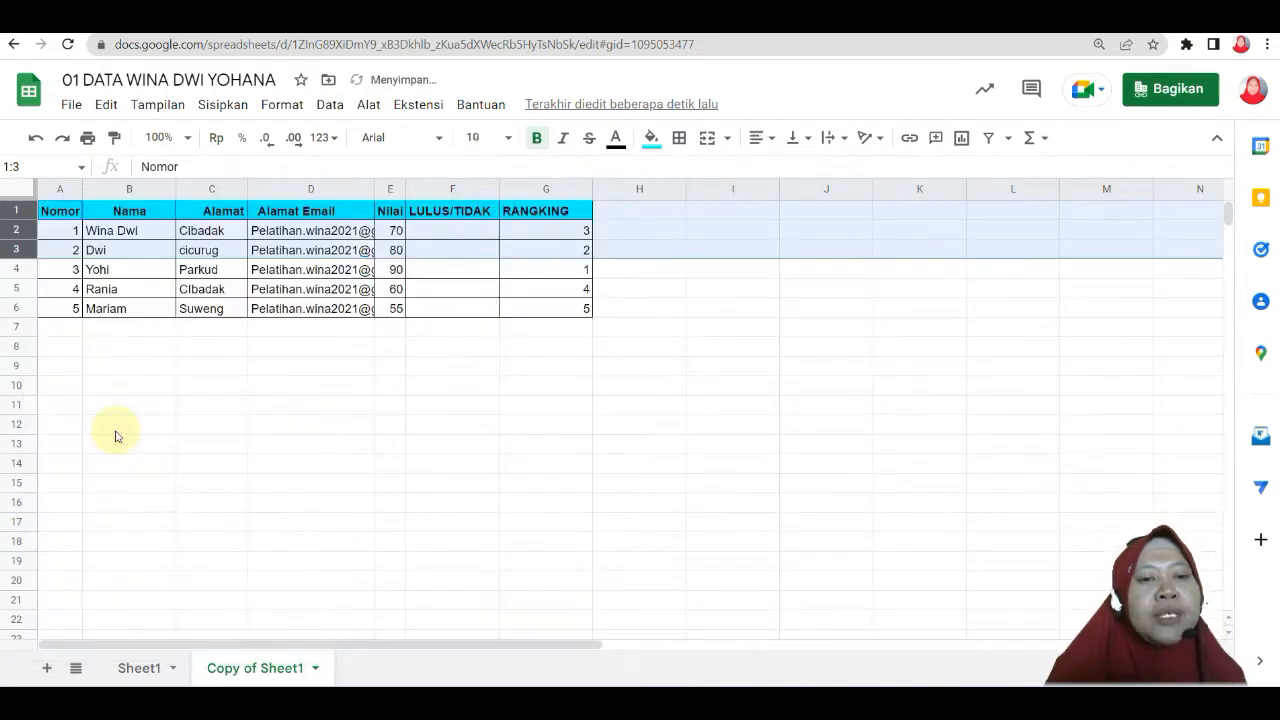
click(307, 252)
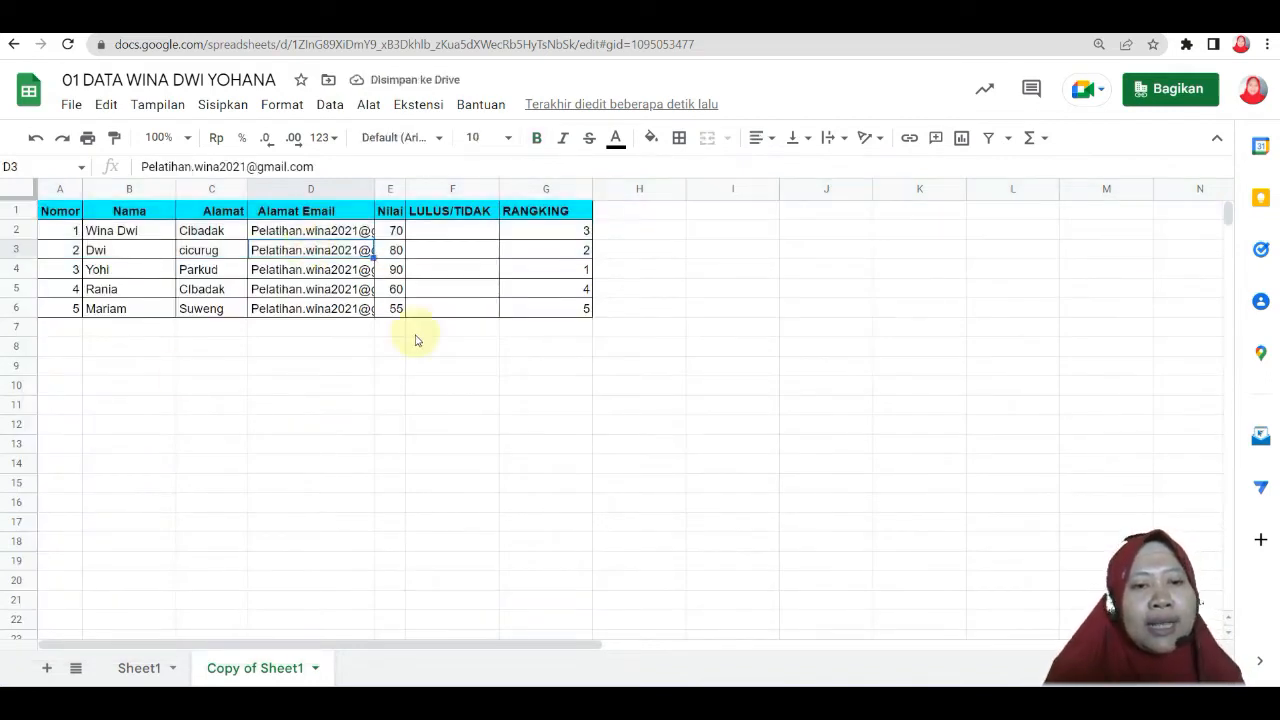
Search the Google Workspace Marketplace for Autocrat, view its listing to check its installation, and close the marketplace
click(419, 105)
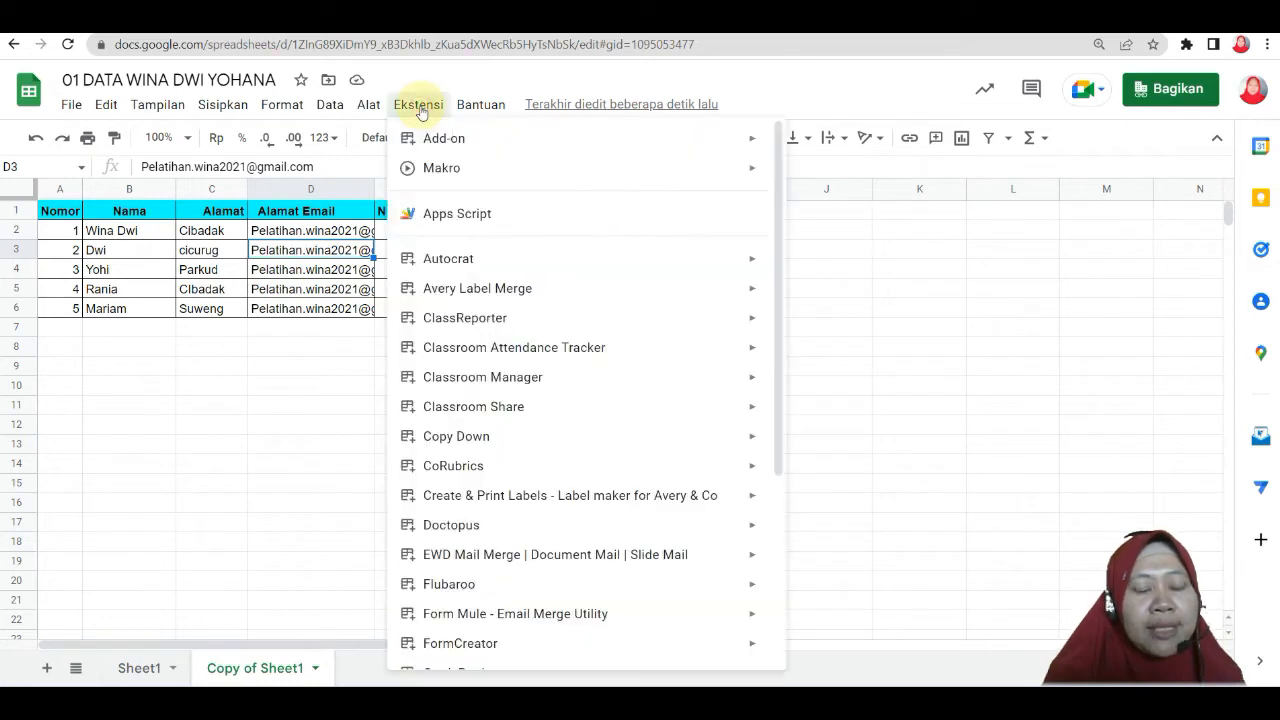
mouse_move(453, 150)
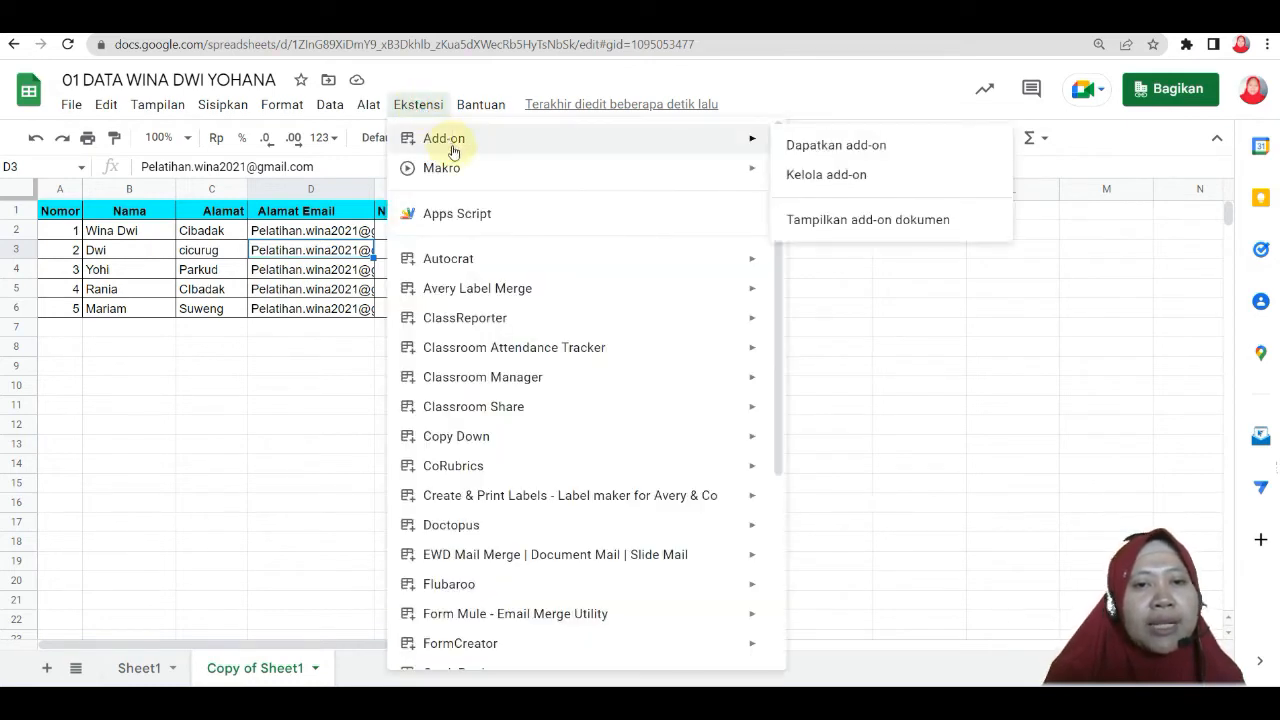
click(838, 148)
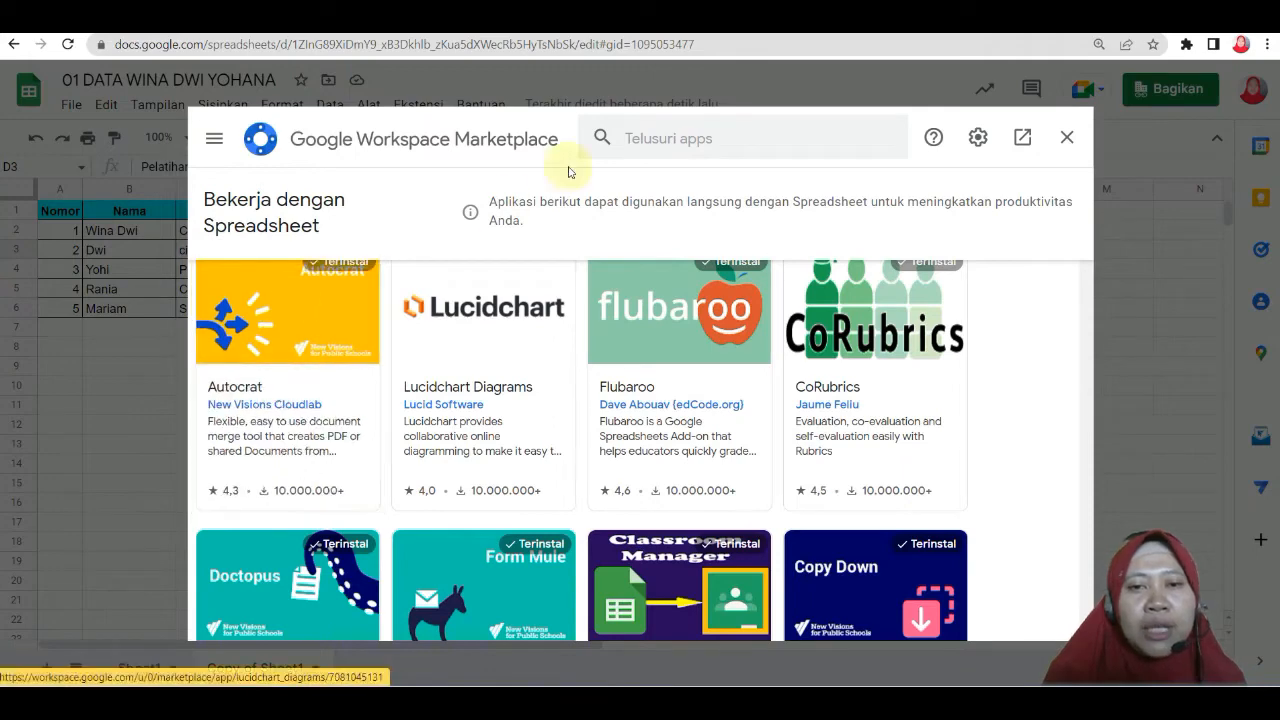
click(628, 144)
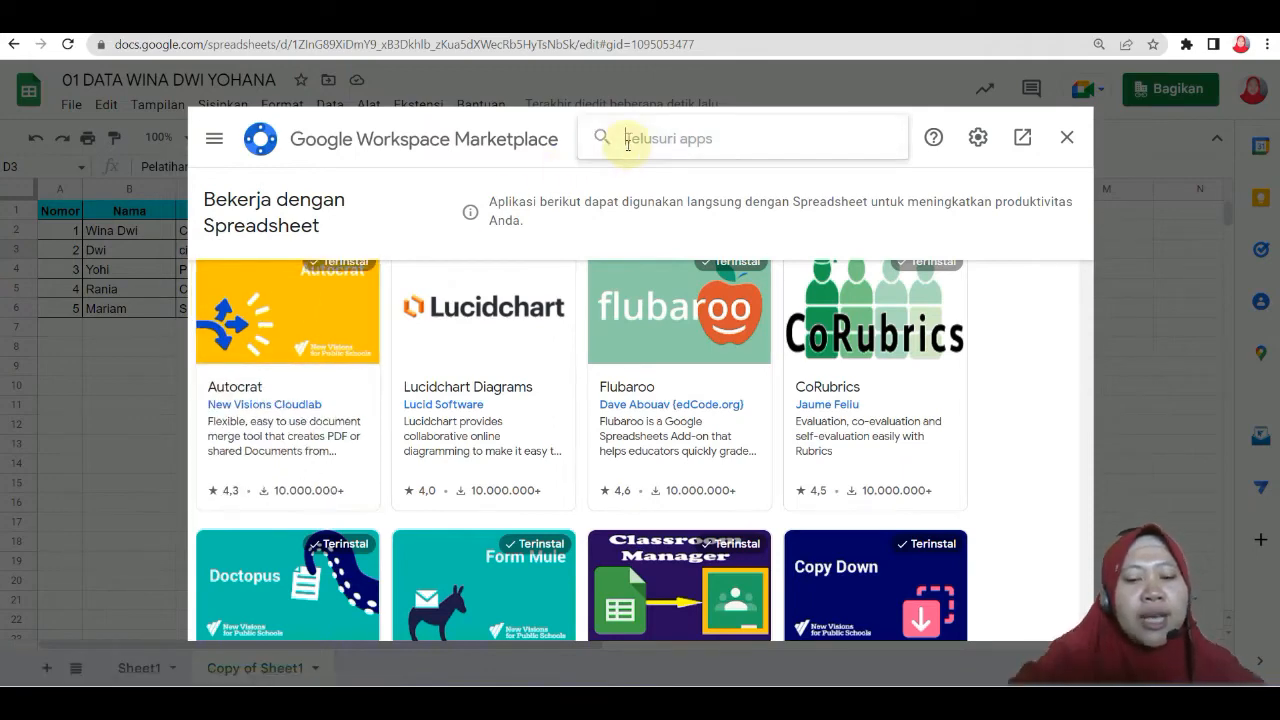
text(auto)
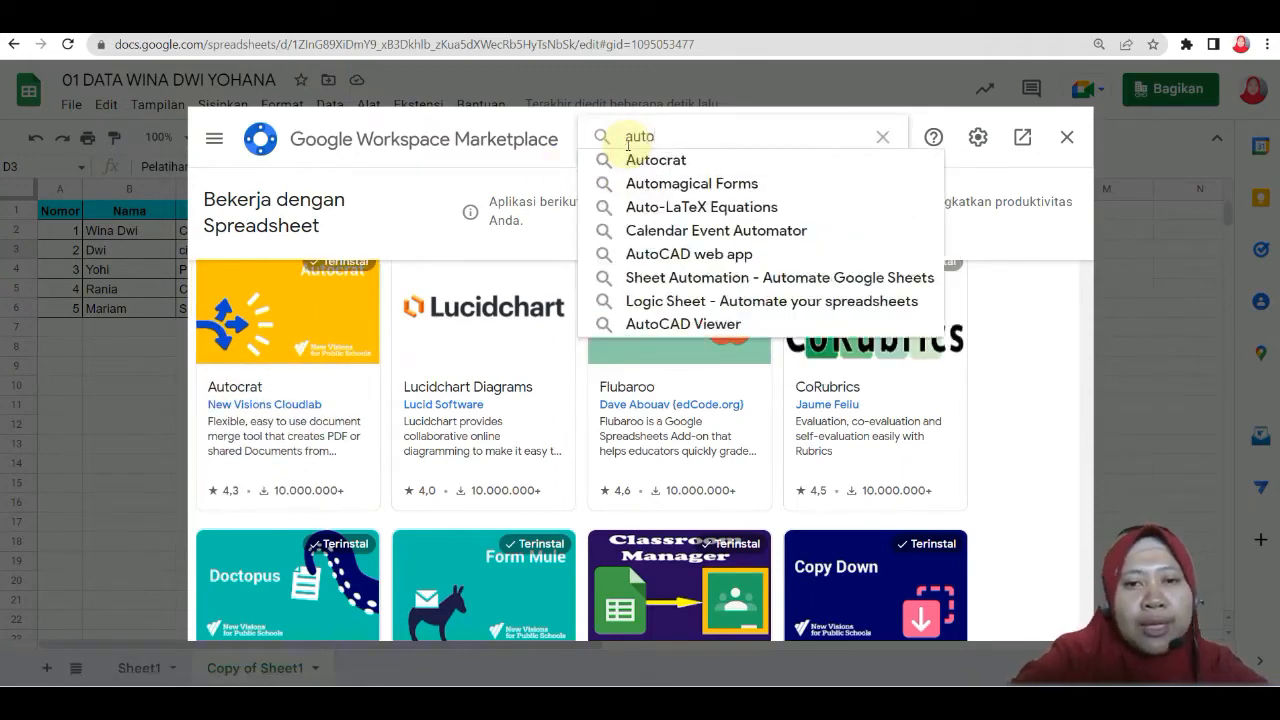
click(692, 168)
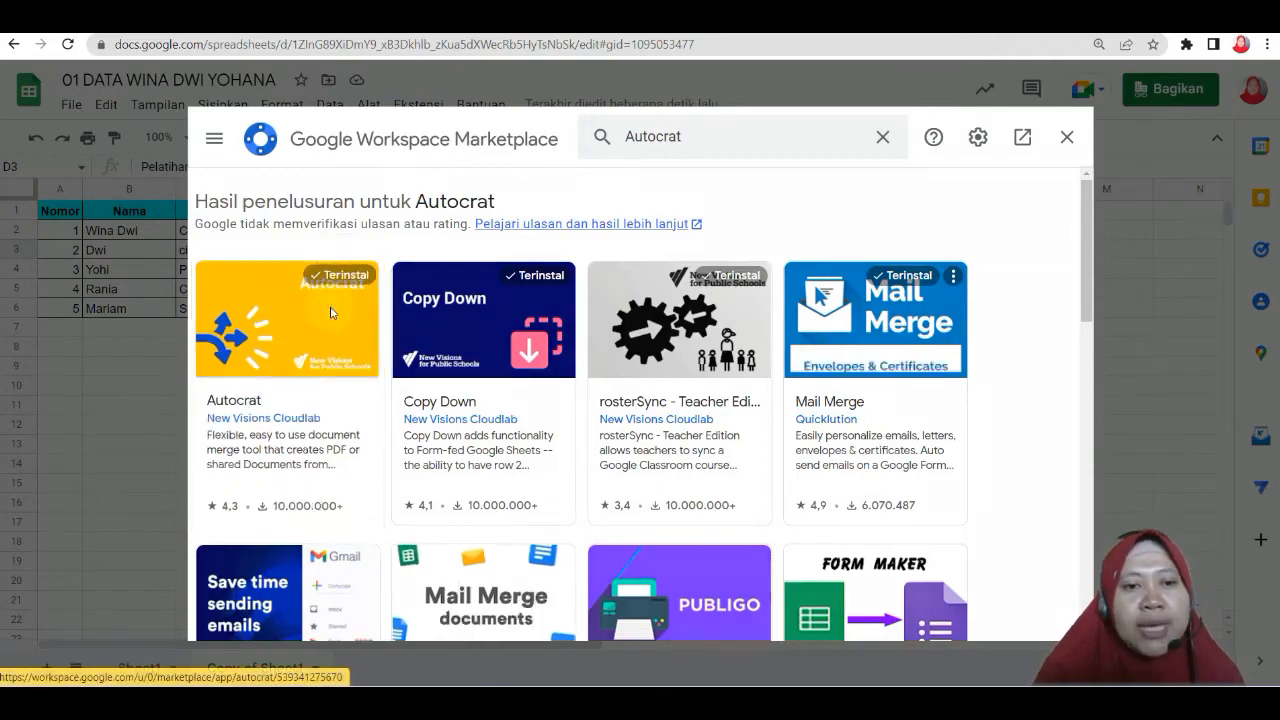
click(332, 314)
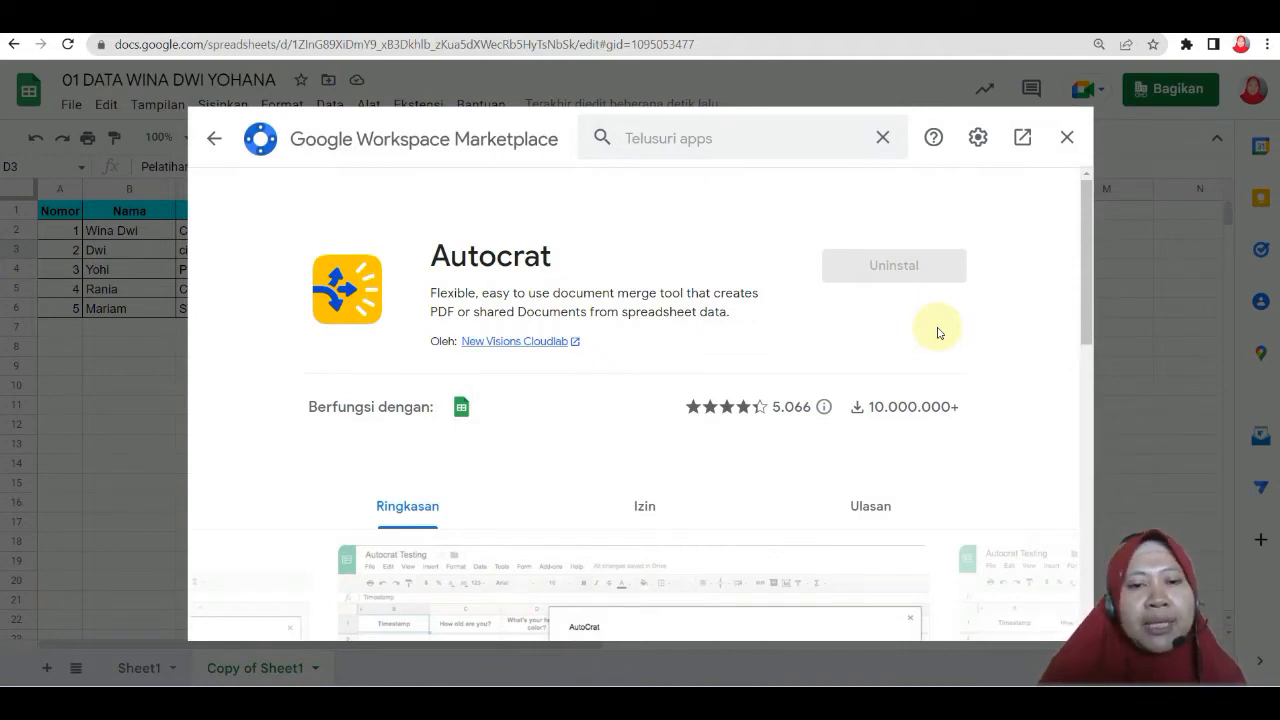
click(1066, 139)
Open the installed Autocrat add-on for this spreadsheet
click(420, 112)
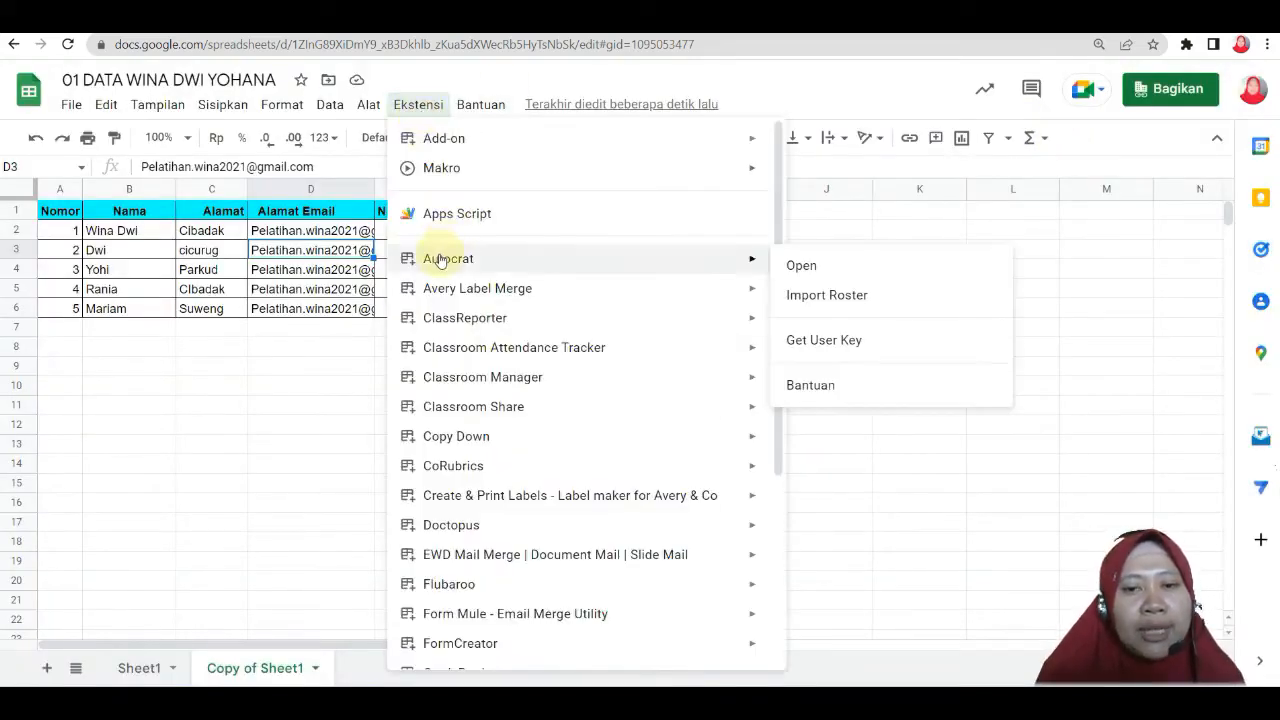
click(422, 106)
click(424, 107)
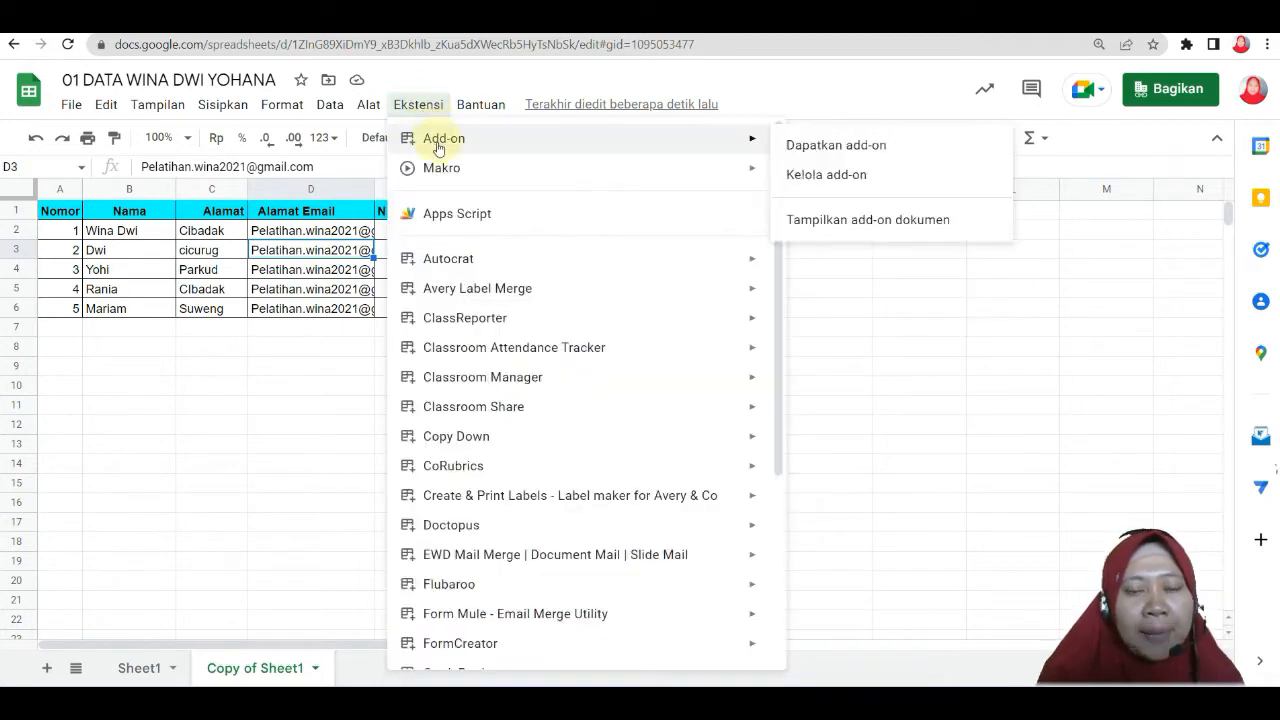
mouse_move(427, 260)
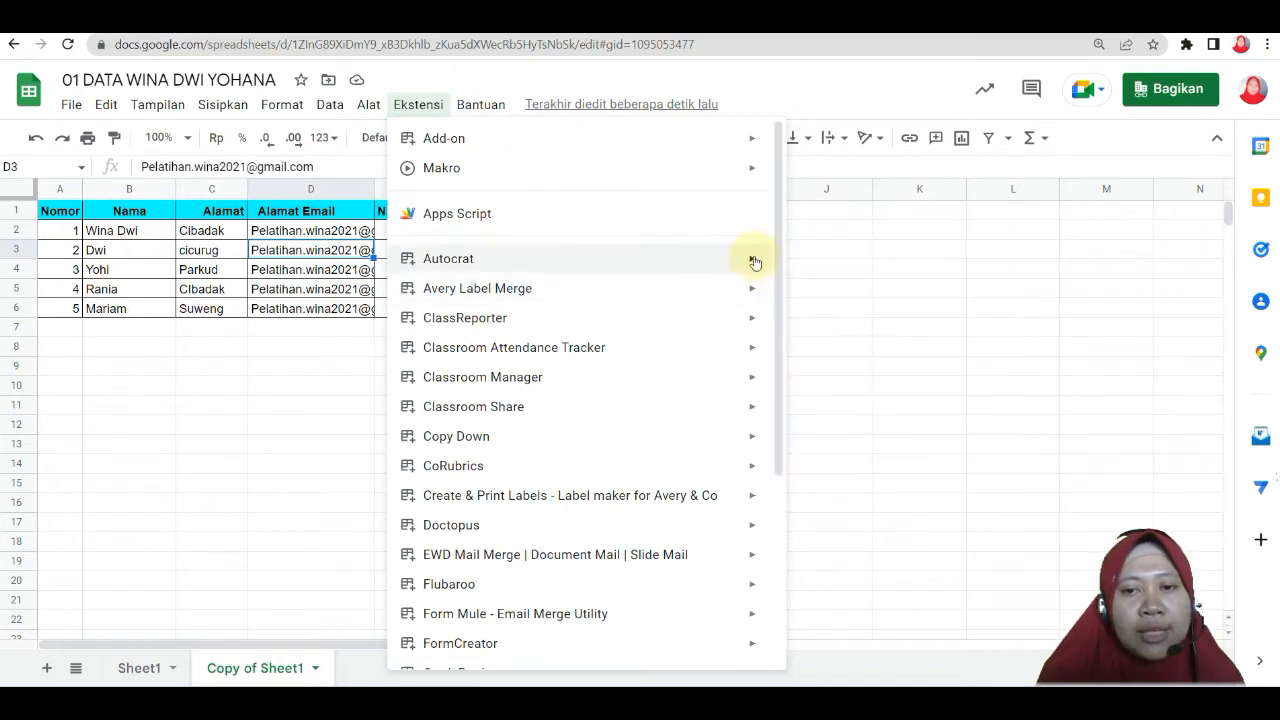
mouse_move(749, 258)
click(812, 265)
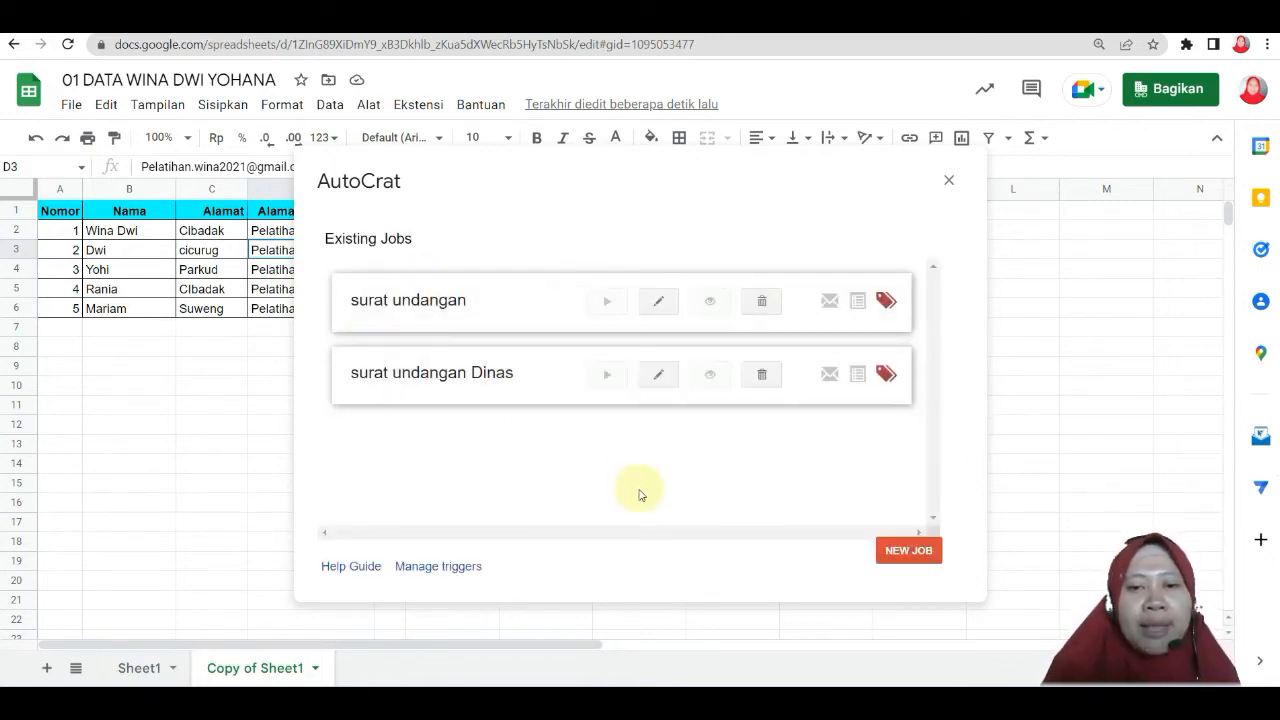
Create a new merge job named "surat undangan latihan" and continue to the template choice
click(910, 552)
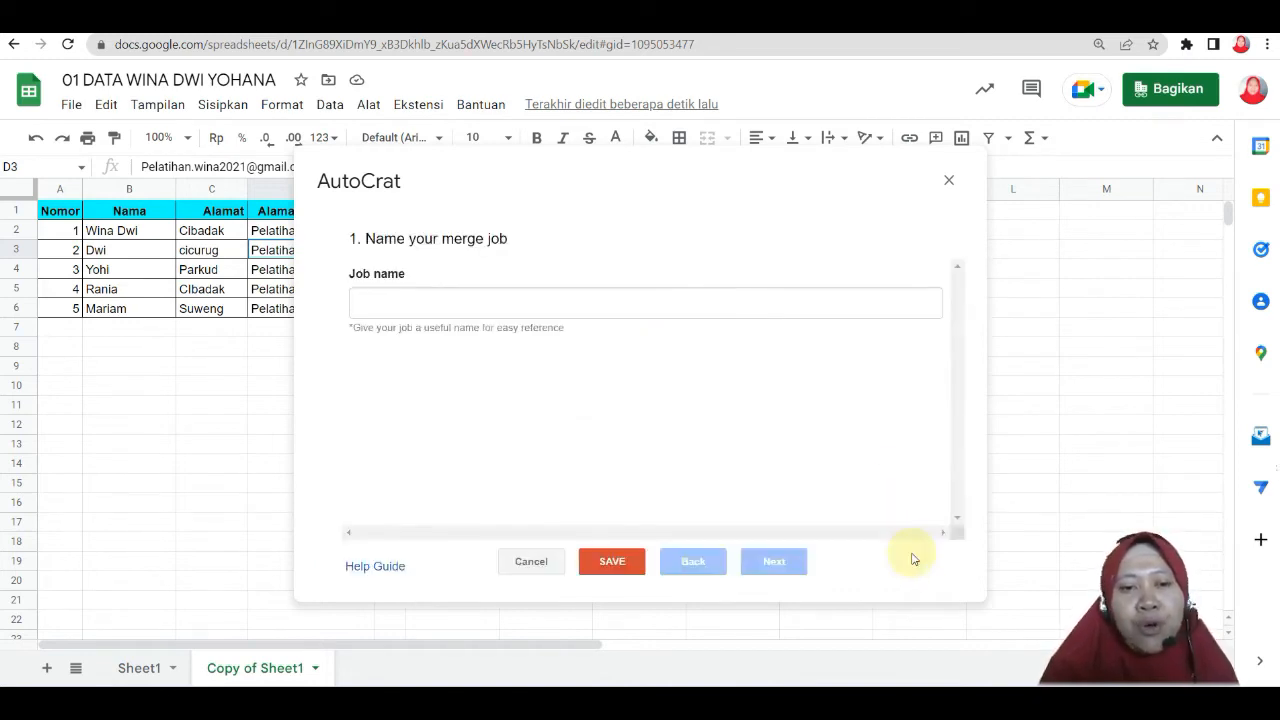
click(644, 321)
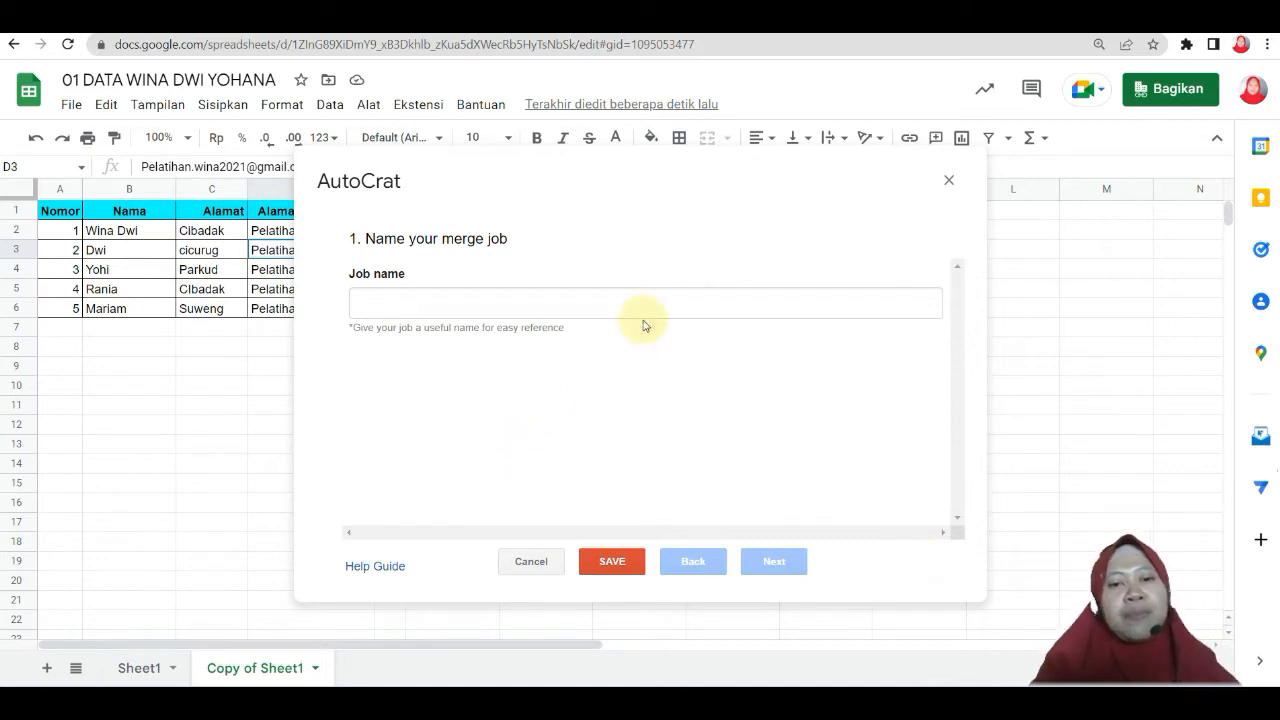
click(649, 297)
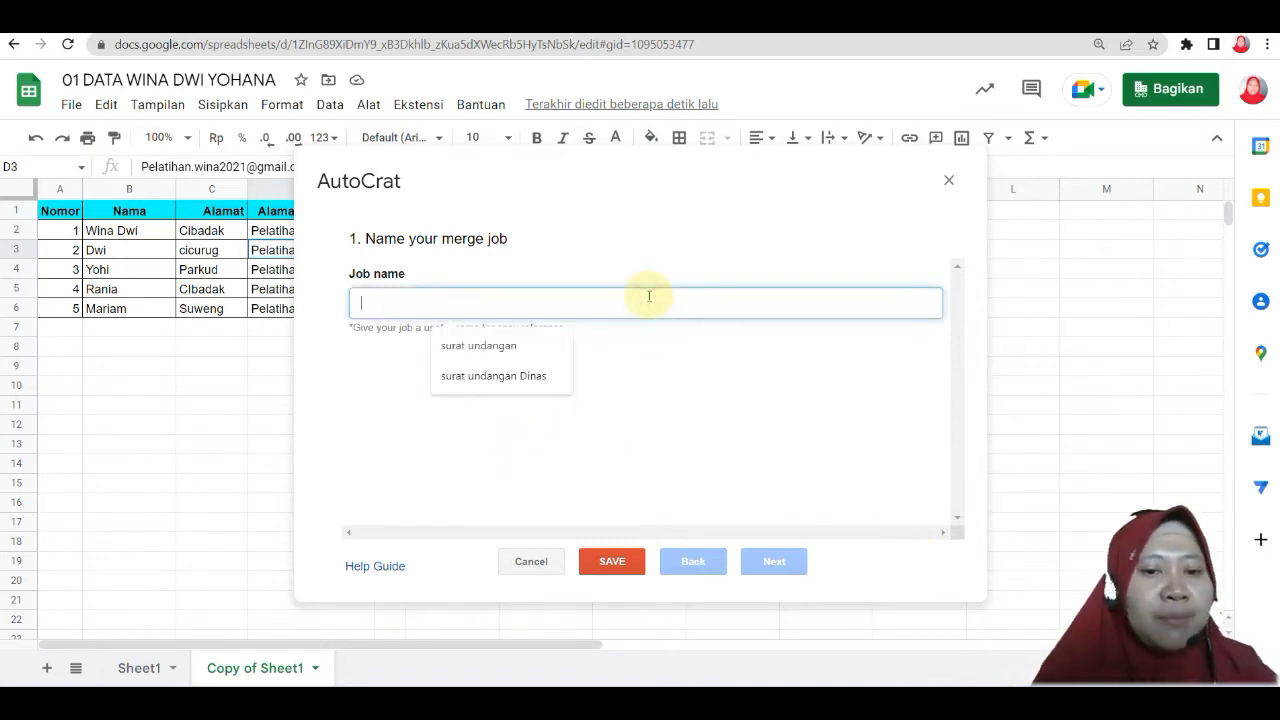
click(549, 345)
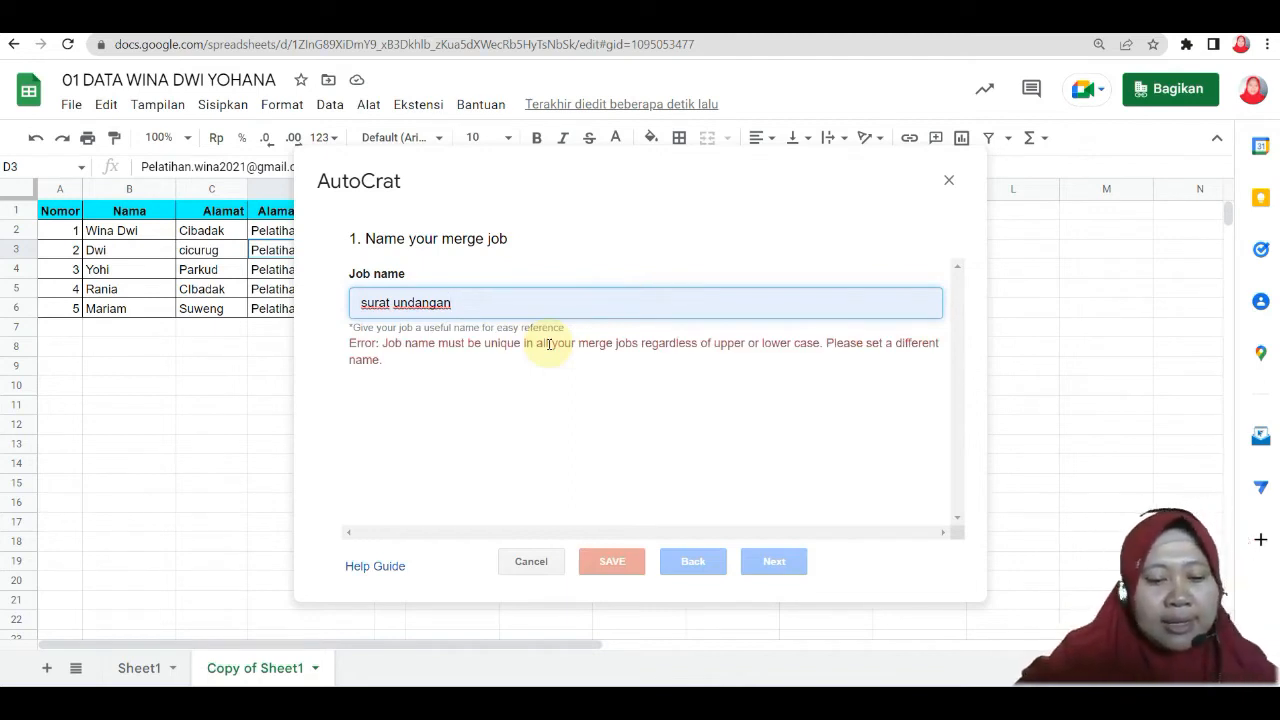
text(latihan)
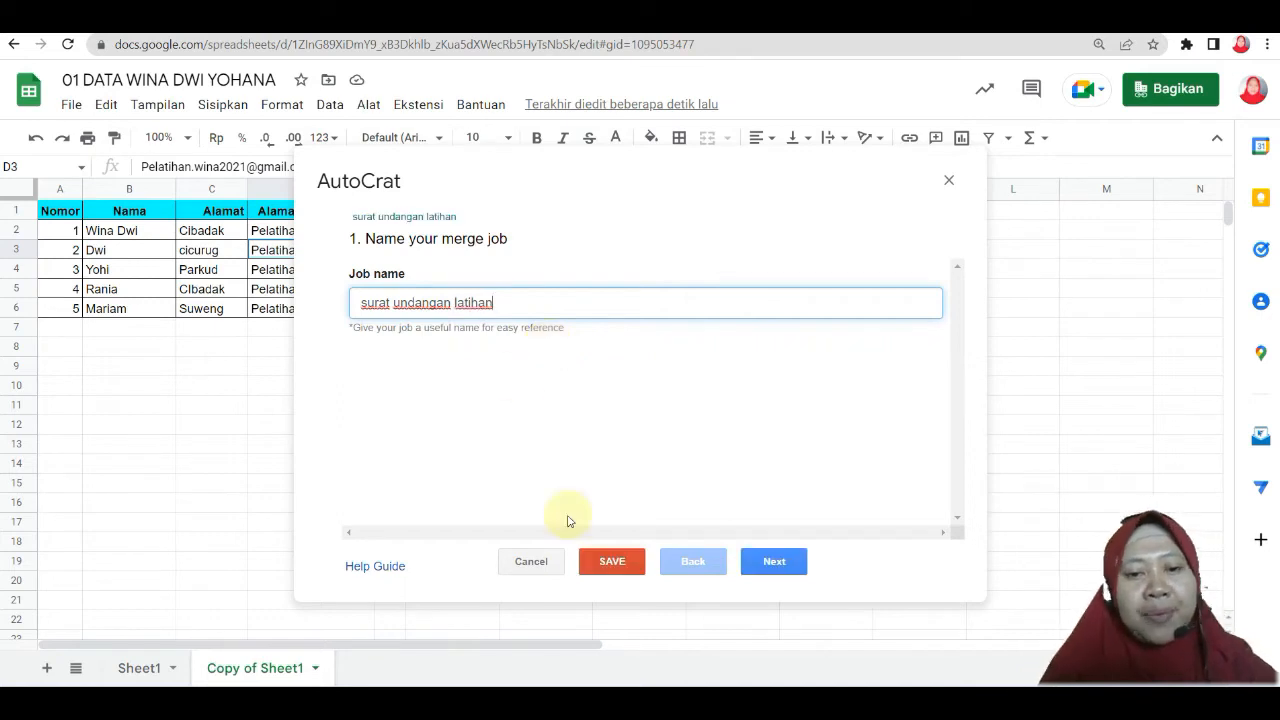
click(768, 562)
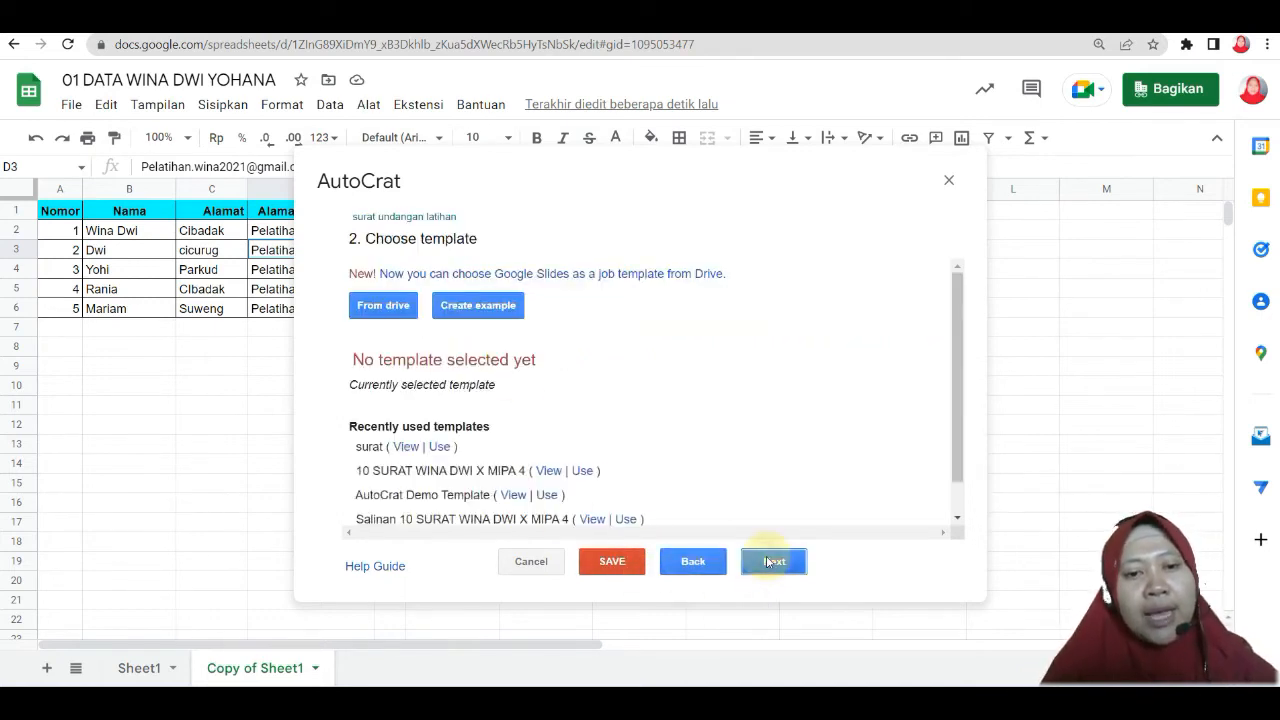
Choose the surat document from Drive as the merge template and continue to the data mapping
click(384, 306)
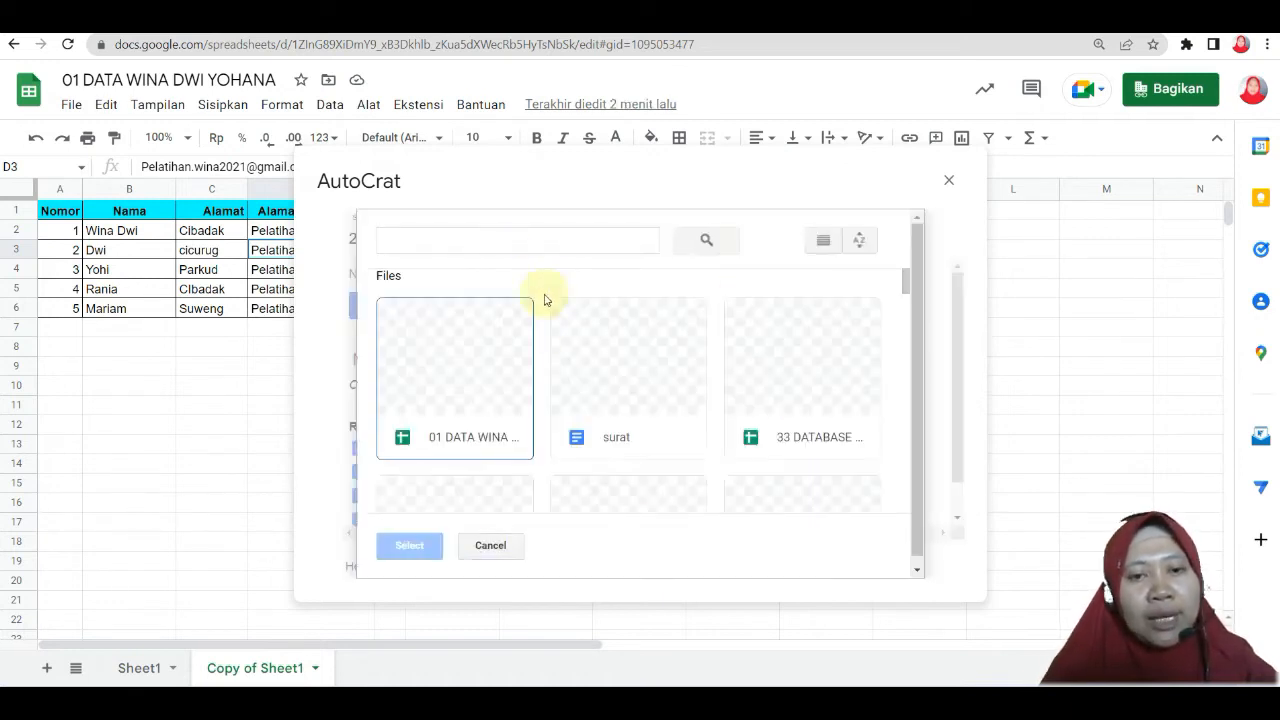
click(617, 381)
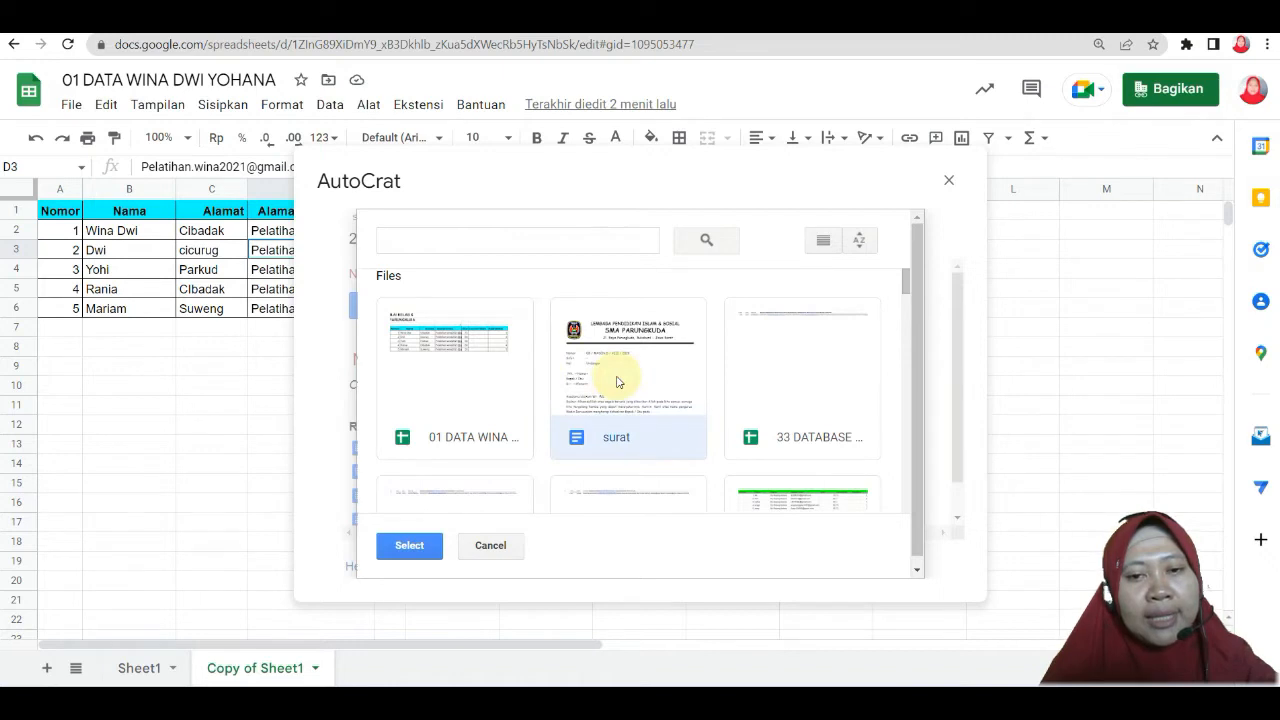
click(595, 237)
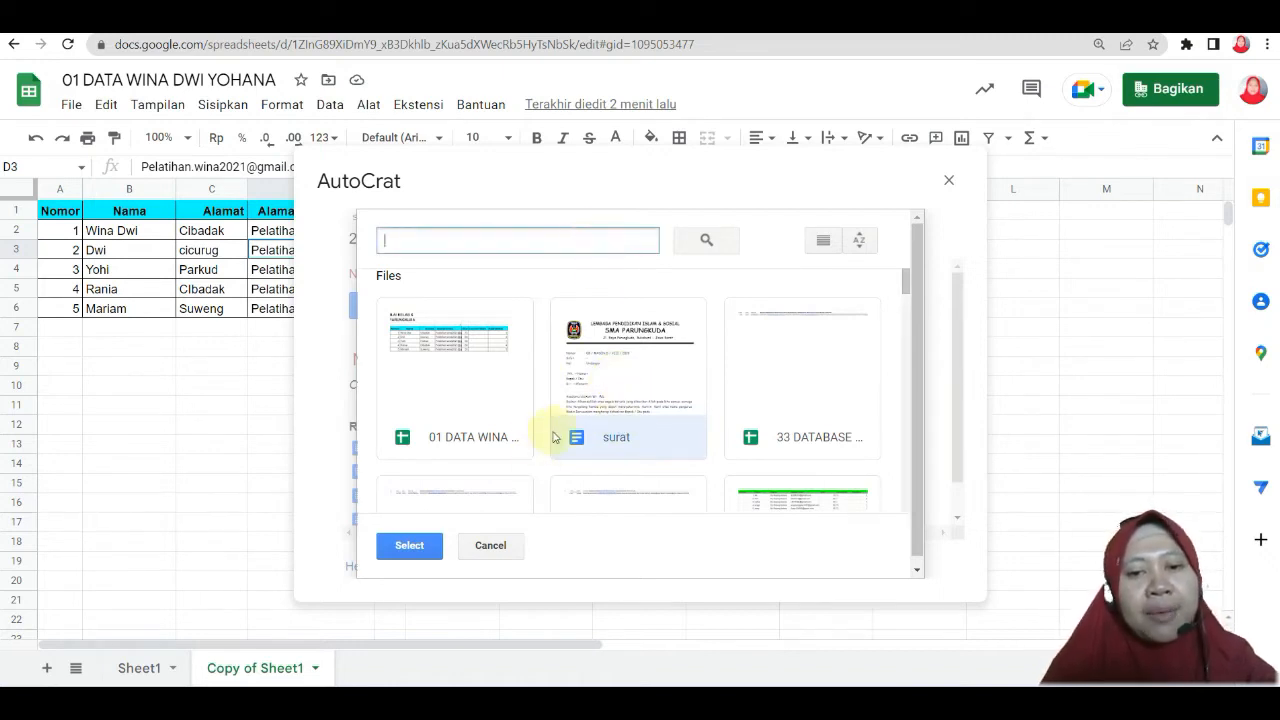
click(407, 548)
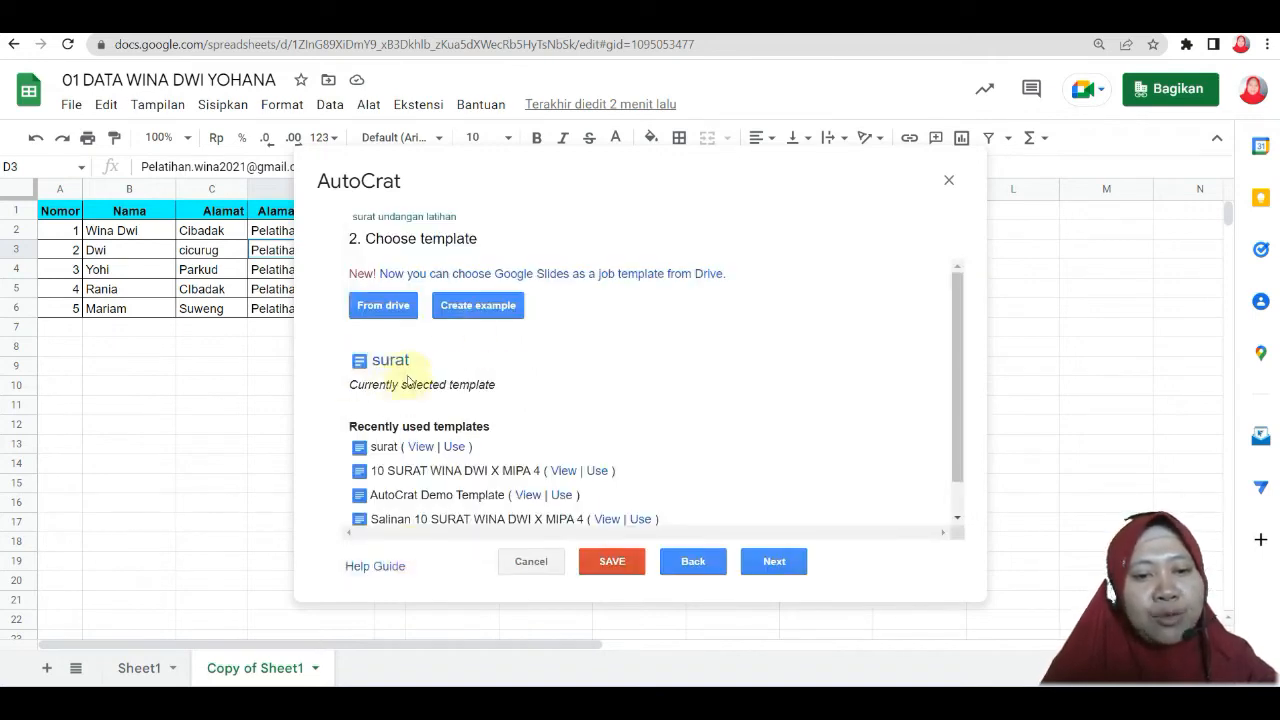
click(760, 564)
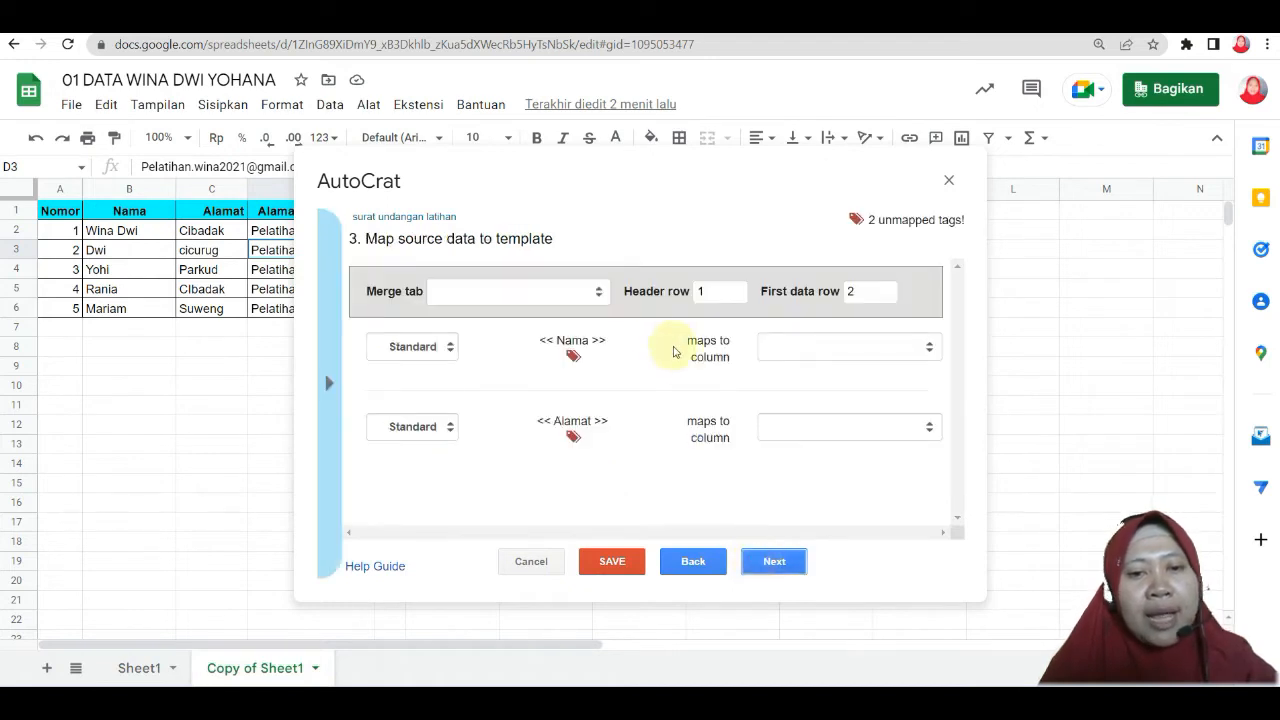
Set the merge tab to Copy of Sheet1, map the Nama and Alamat tags to their matching columns, and continue to the file settings
click(478, 294)
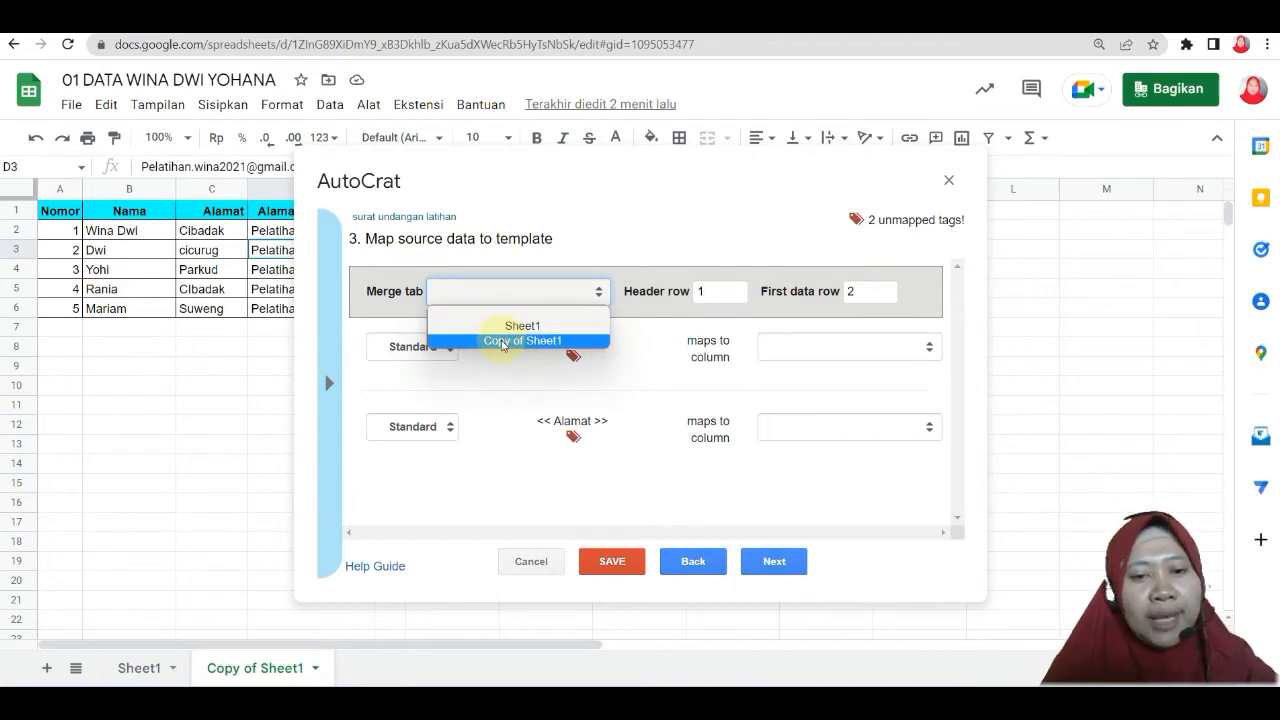
click(503, 342)
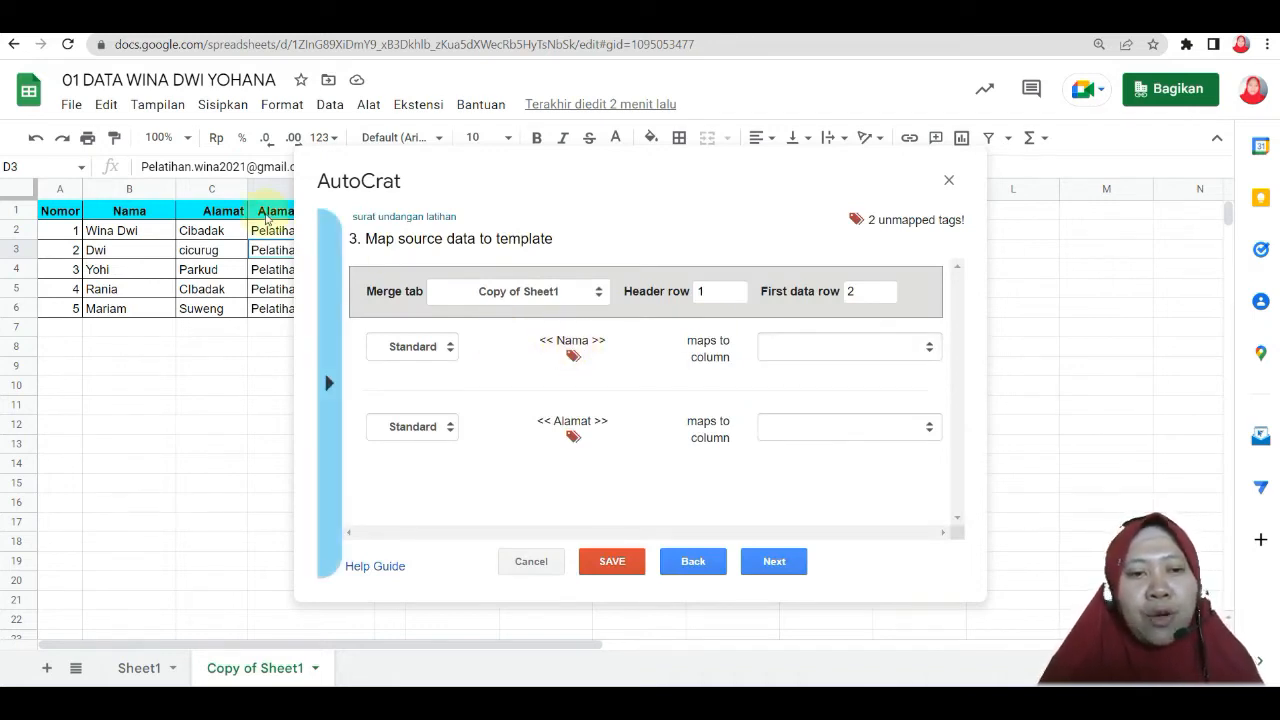
click(810, 344)
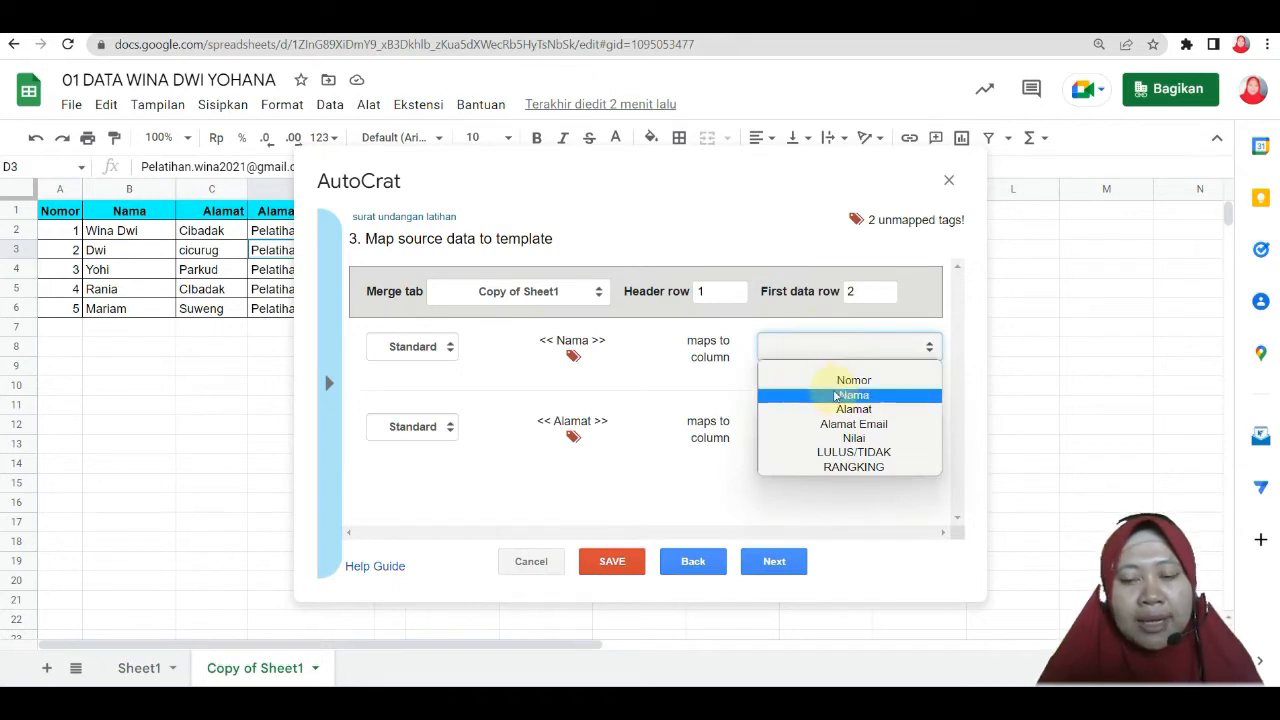
click(835, 396)
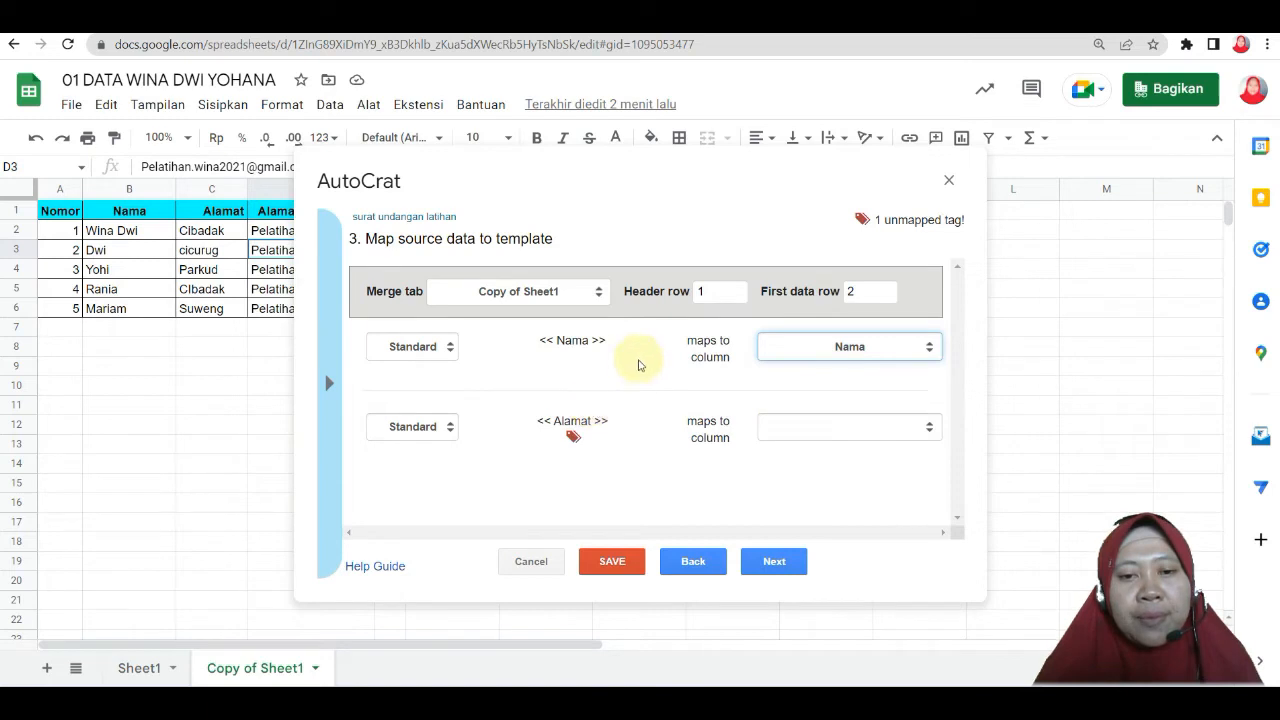
click(780, 435)
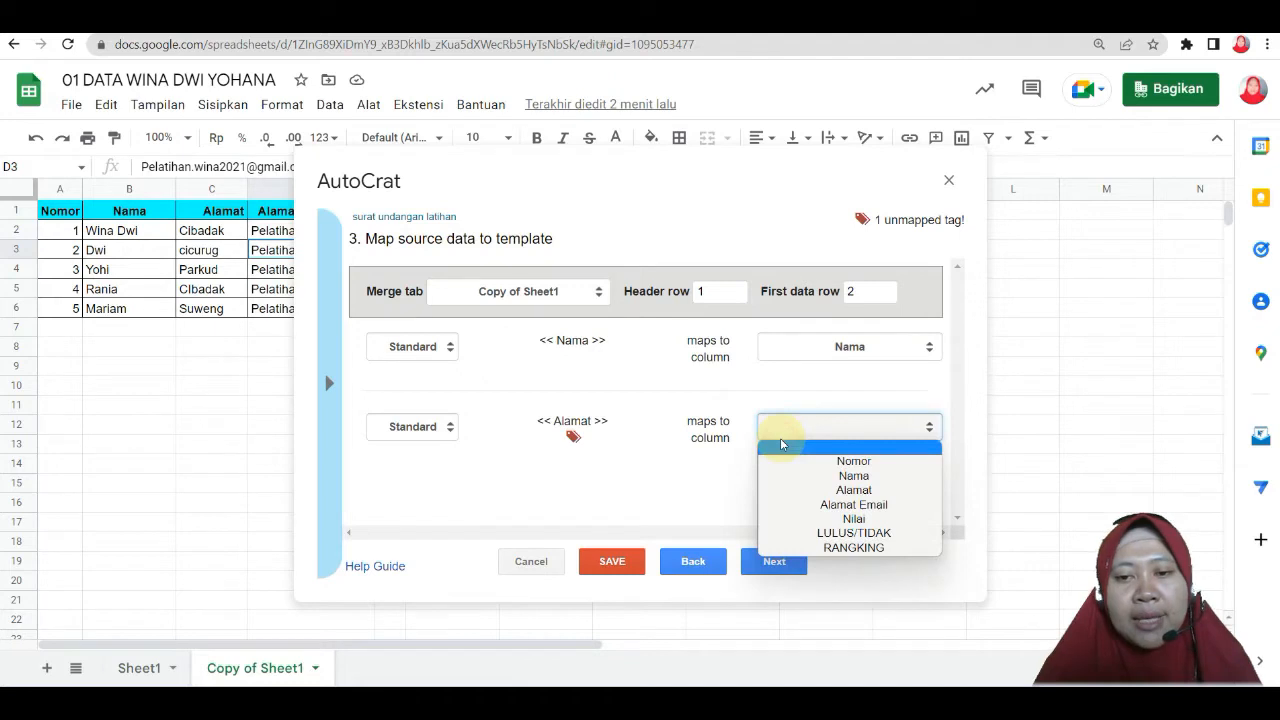
click(813, 490)
click(770, 562)
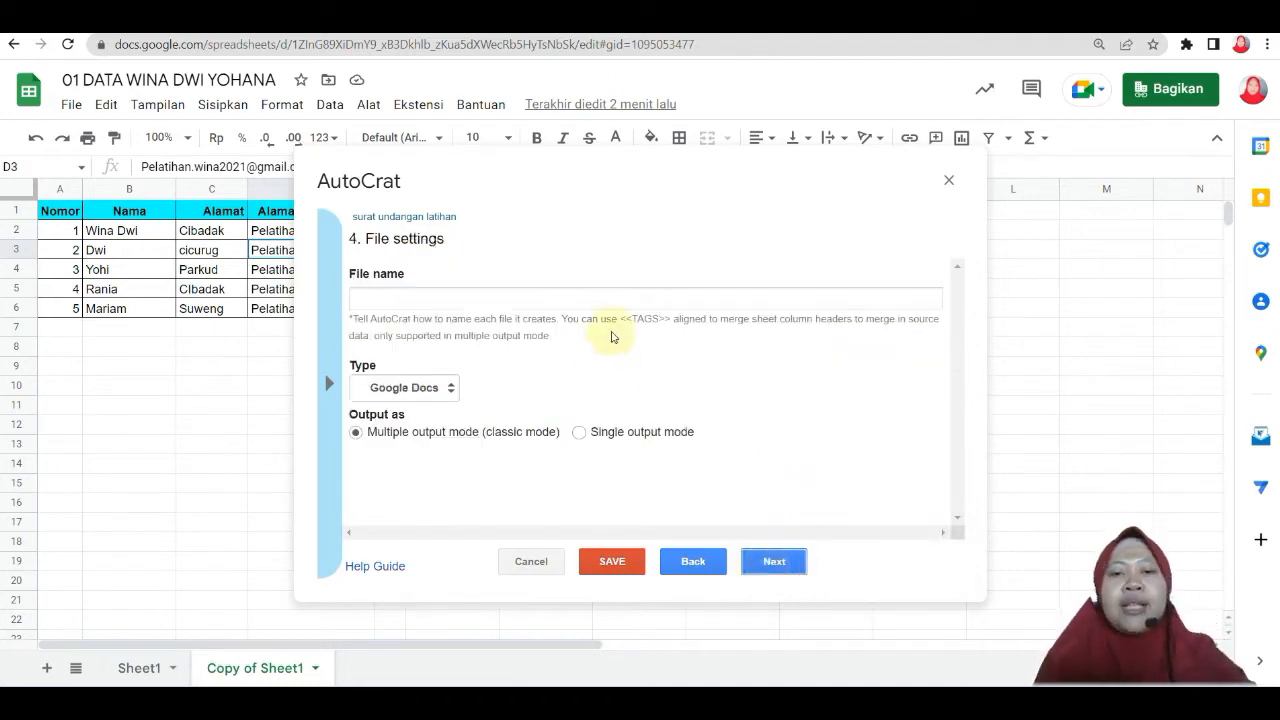
Name the merged files "Surat Undangan untuk <<Nama>> Di <<Alamat>>"
click(614, 299)
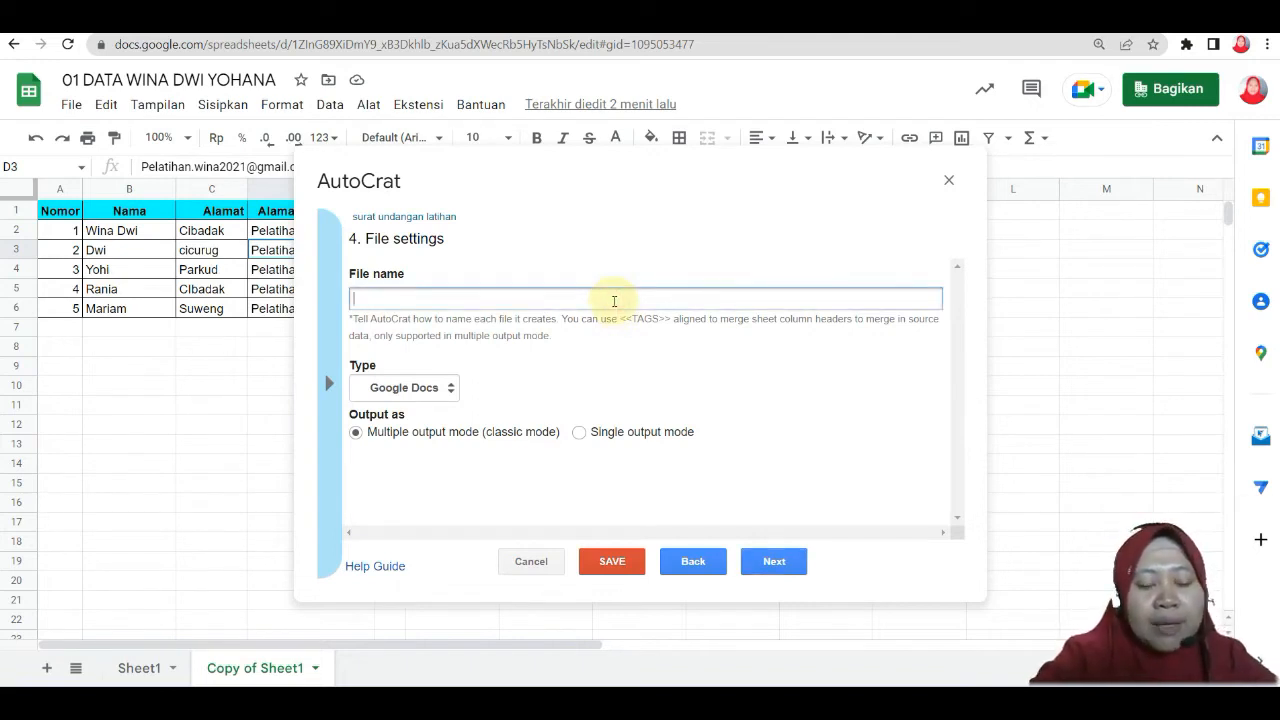
text(Surat)
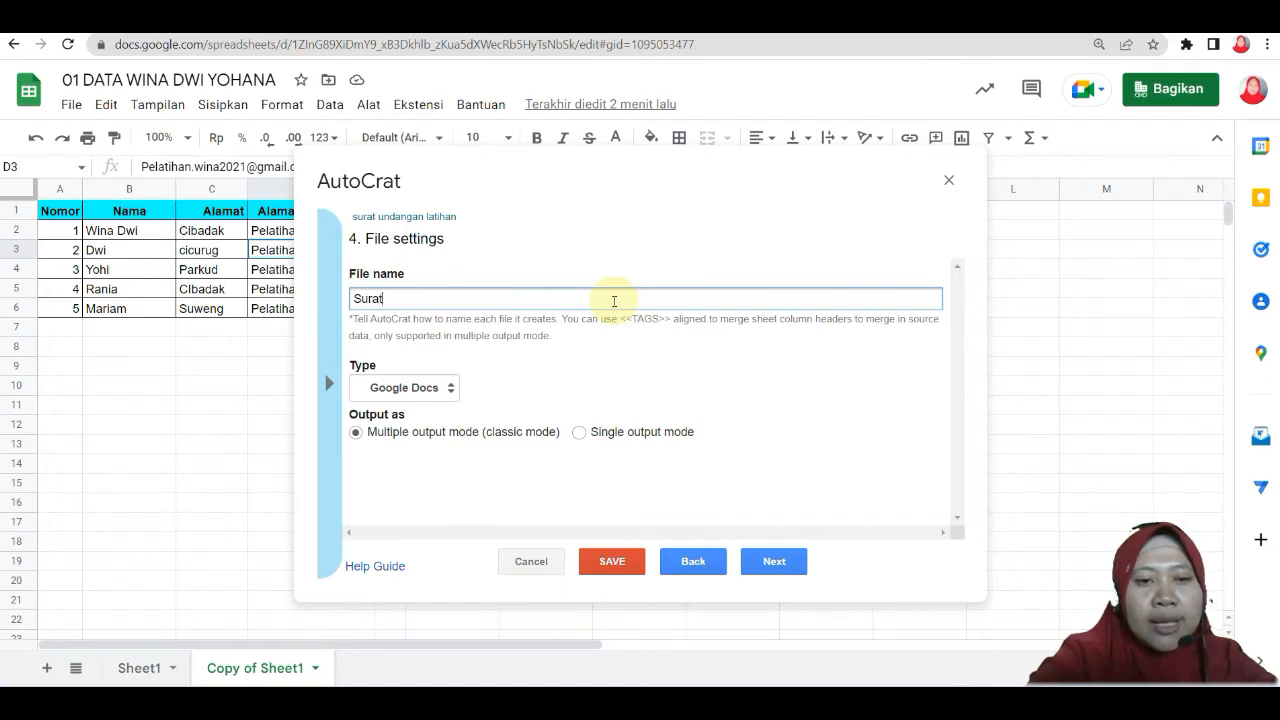
text( Undang )
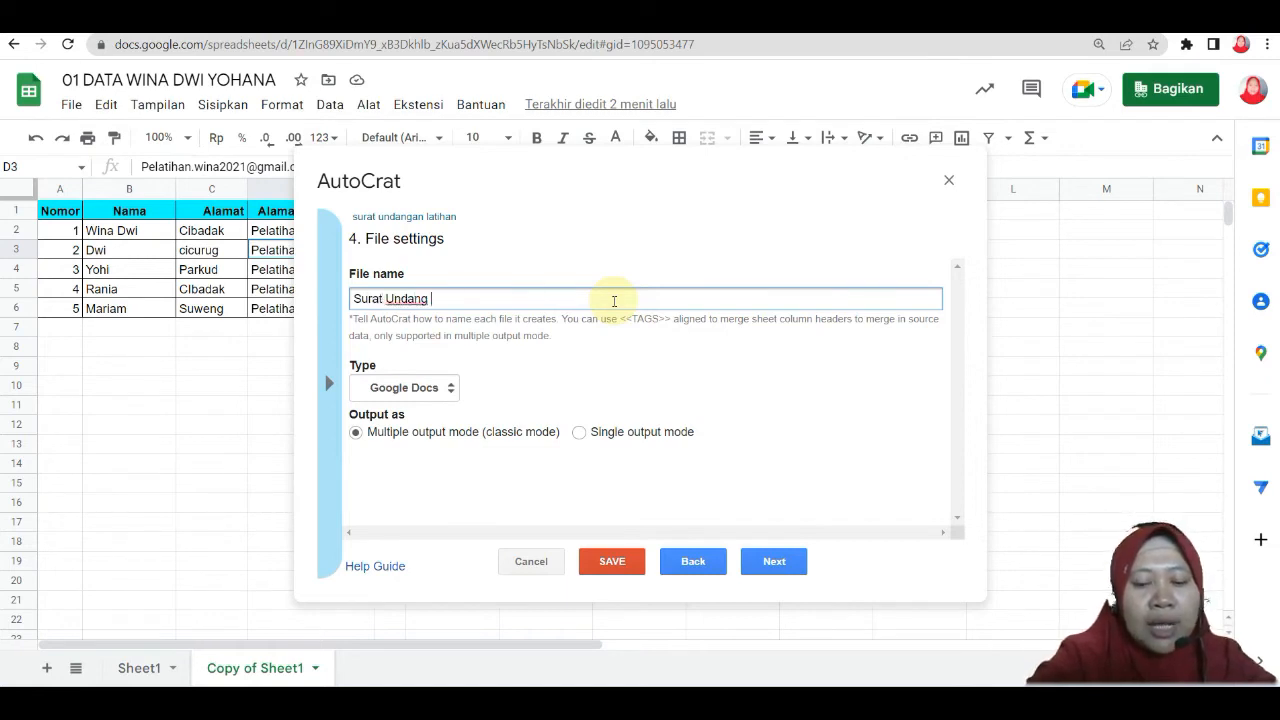
text(untu <<Nama)
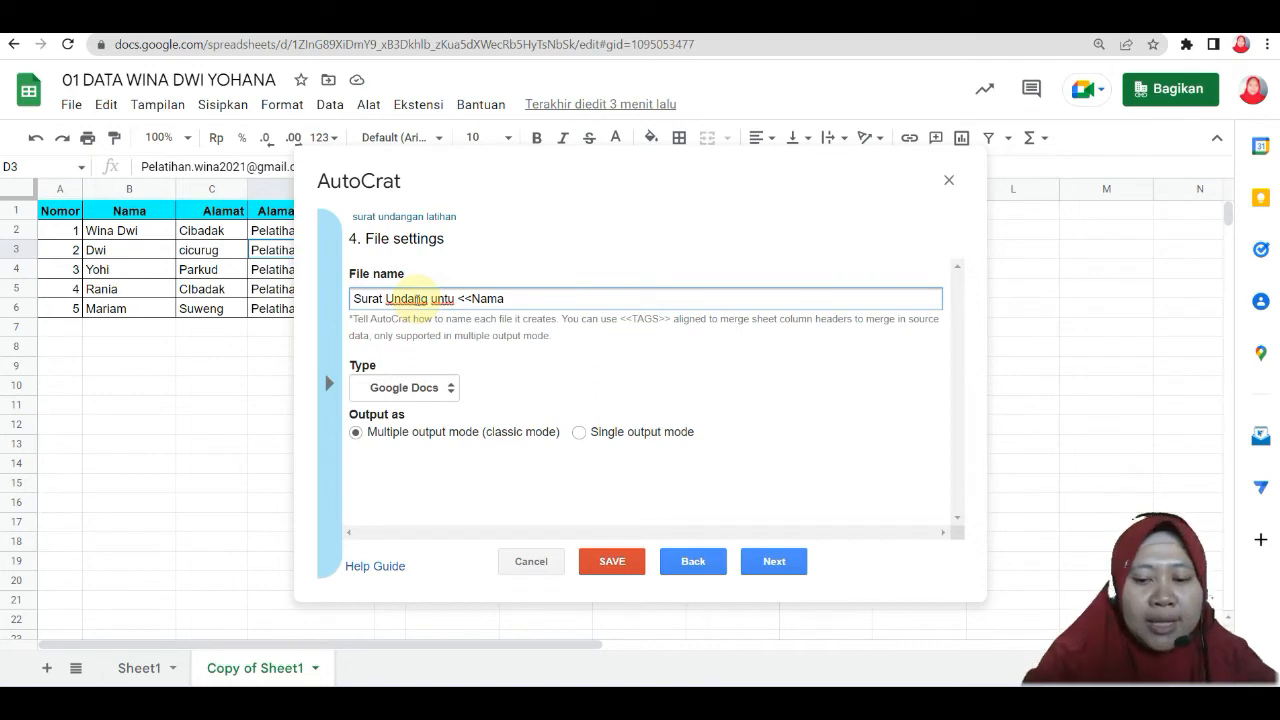
text(an)
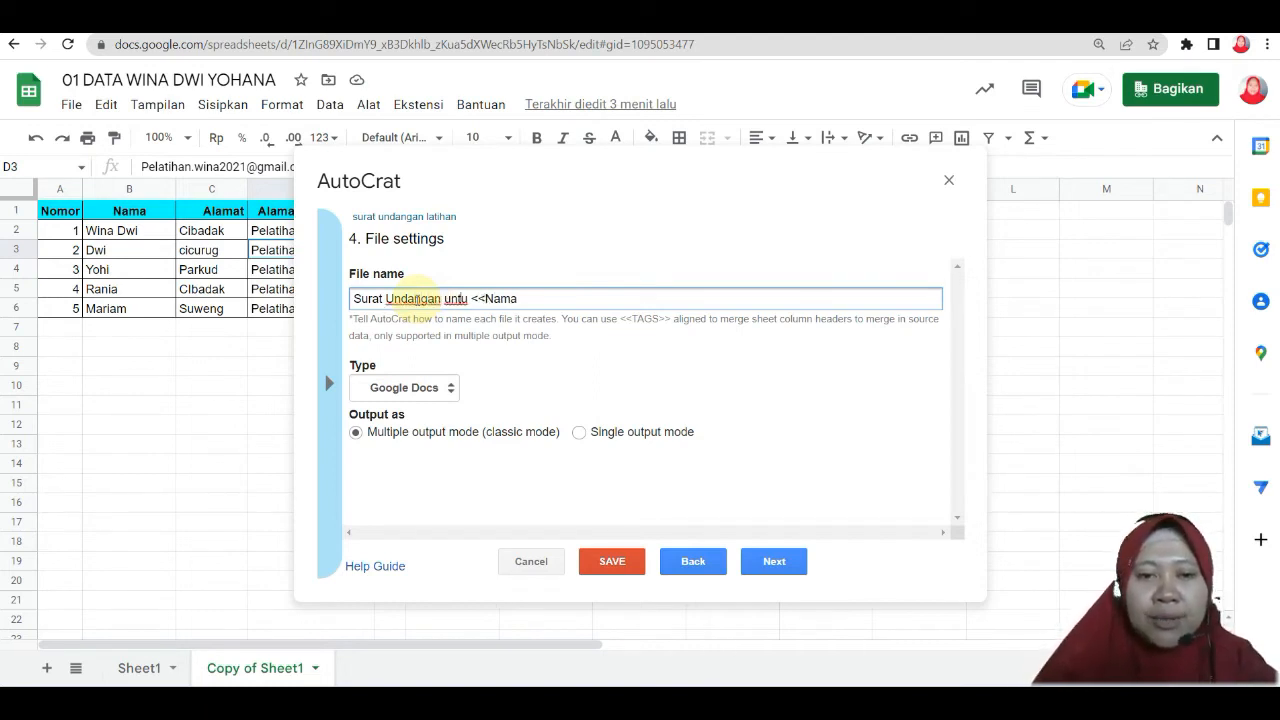
text(k)
key(End)
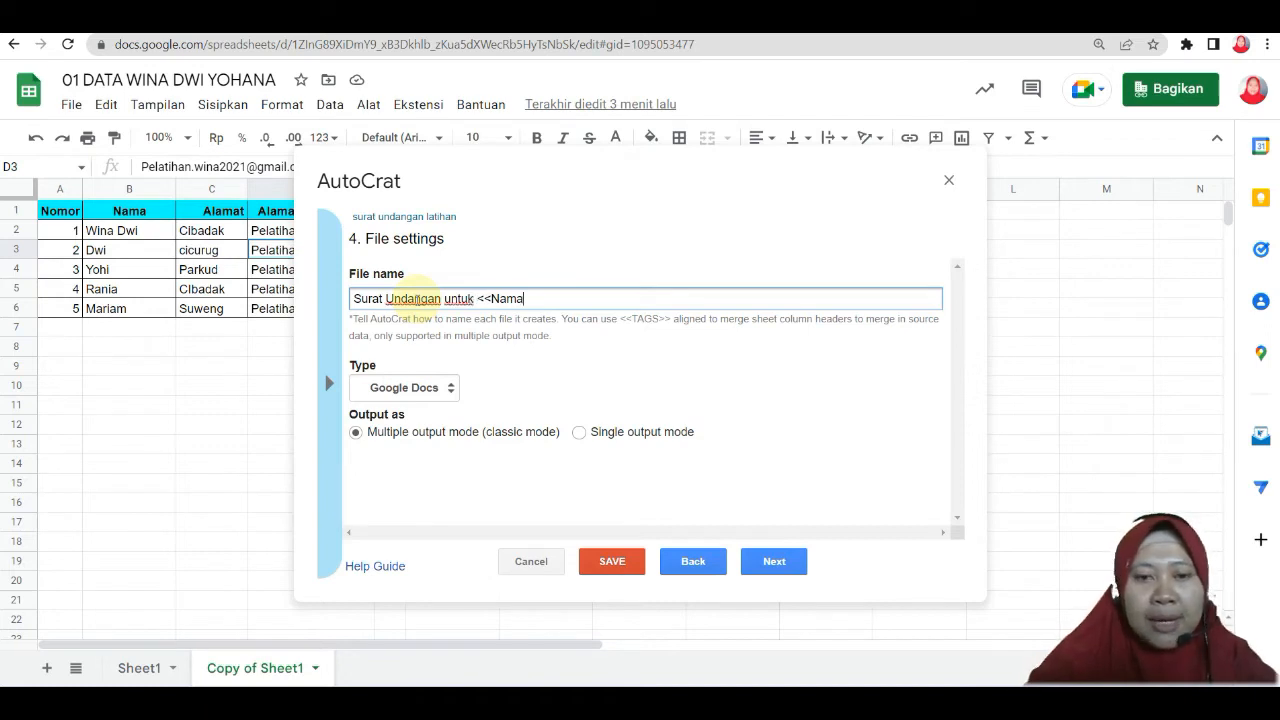
text(>>)
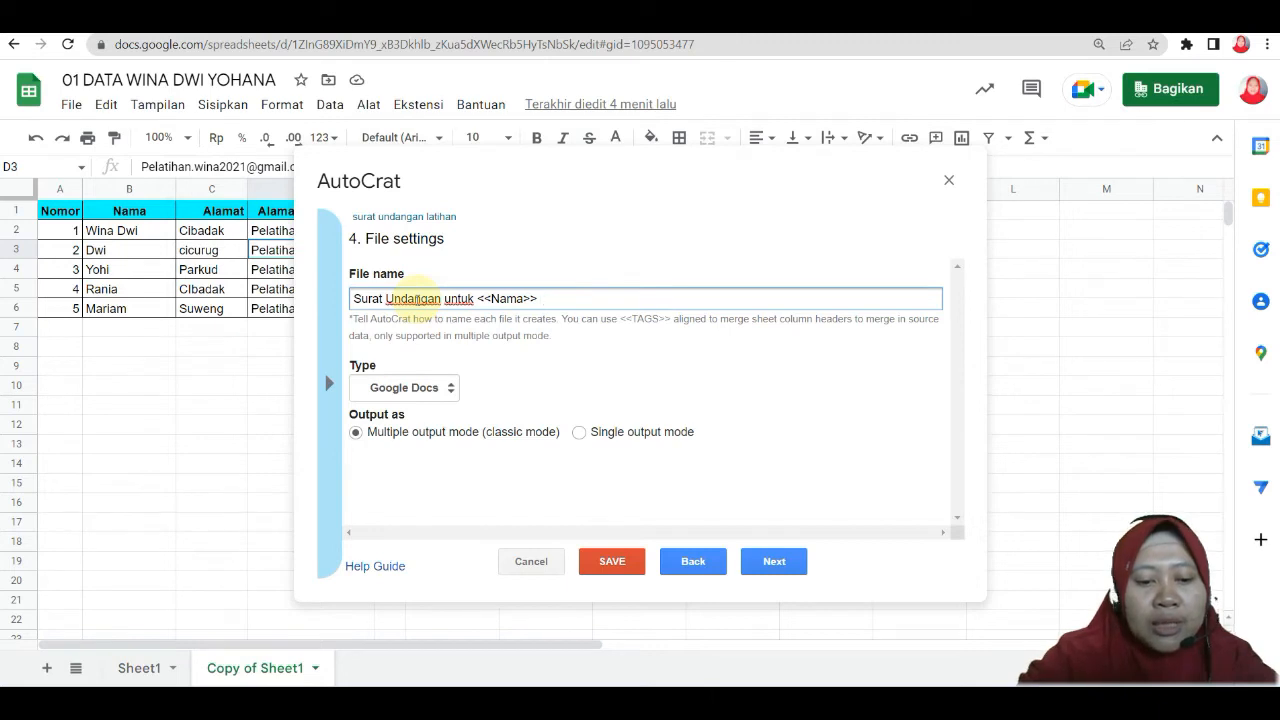
text(d)
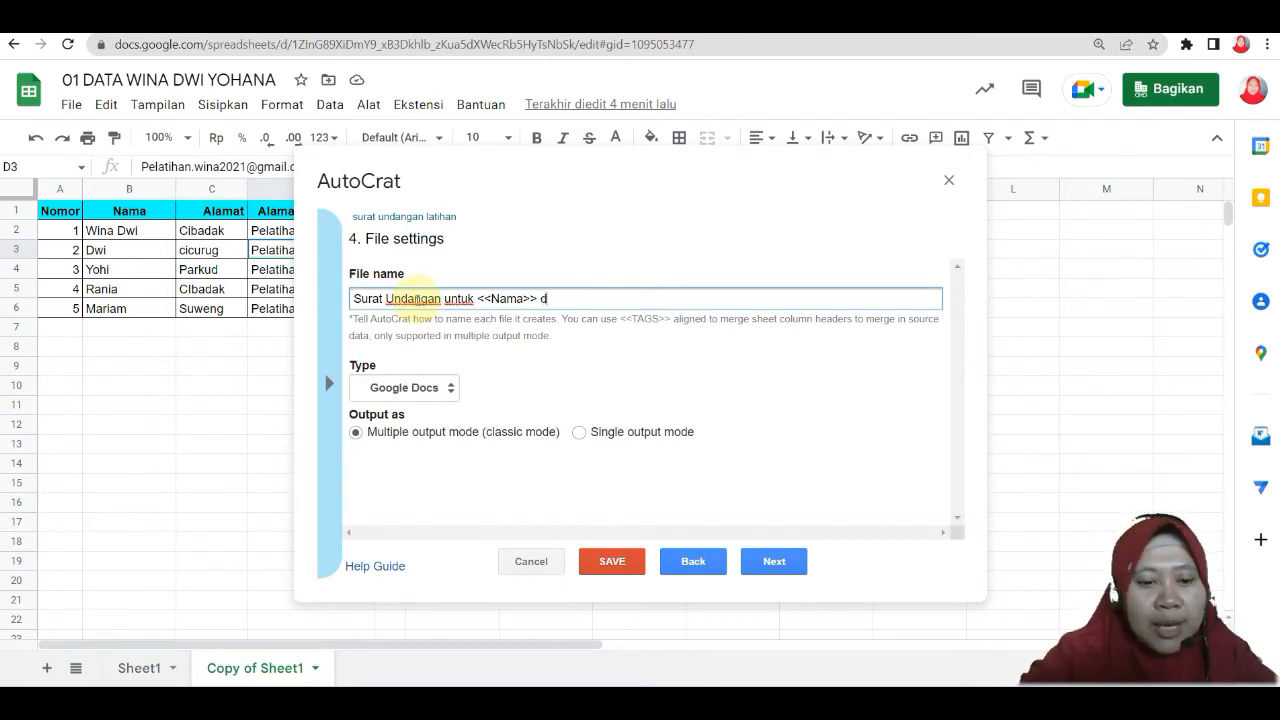
key(BackSpace)
text(Di)
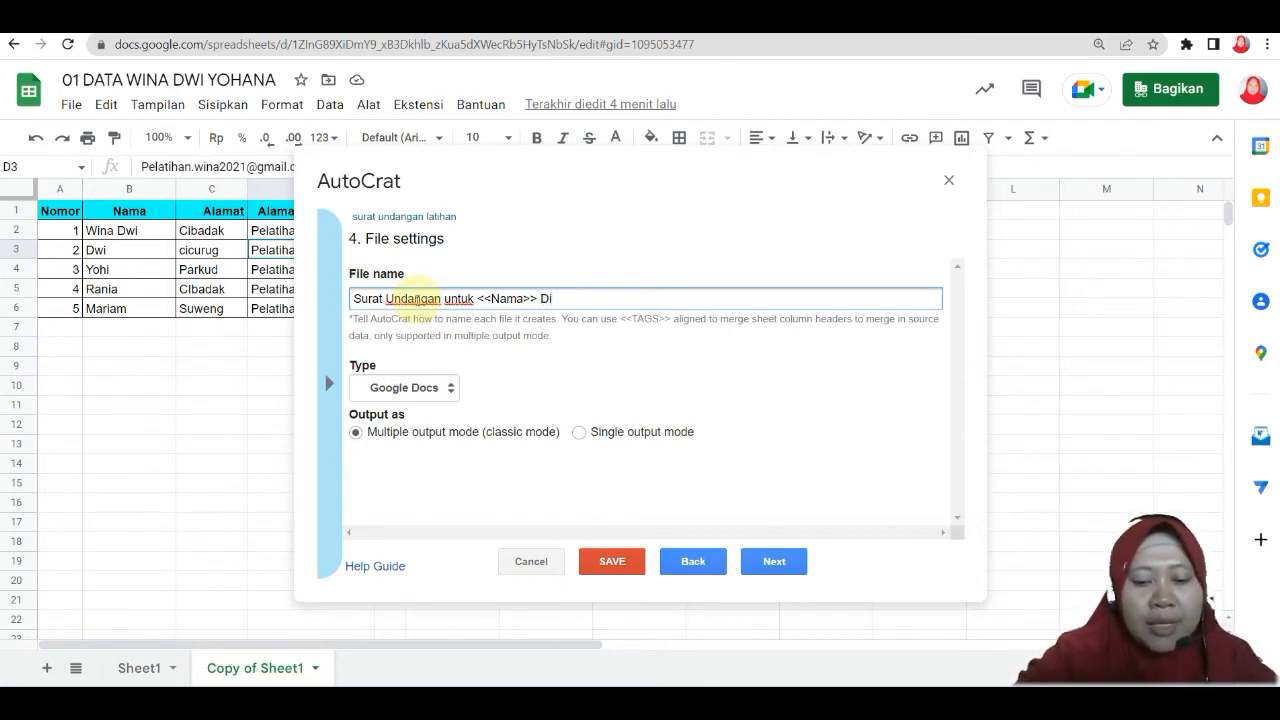
text( <<)
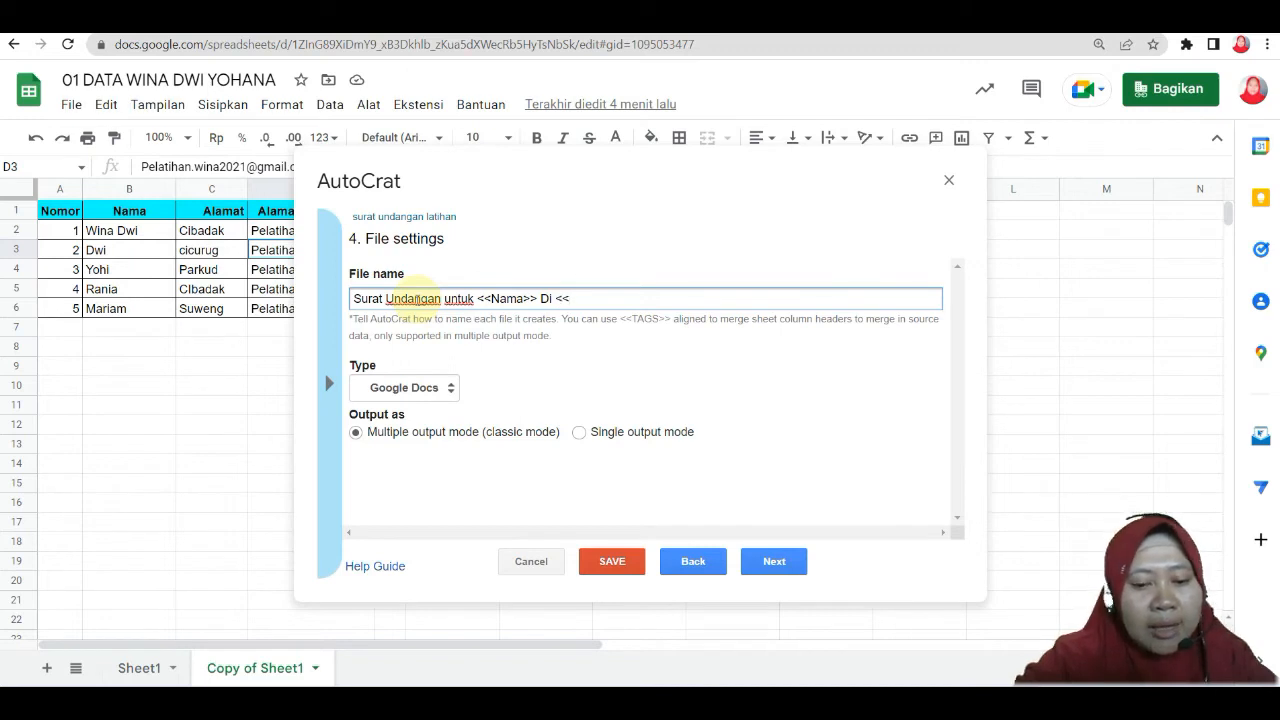
text(Alamaat)
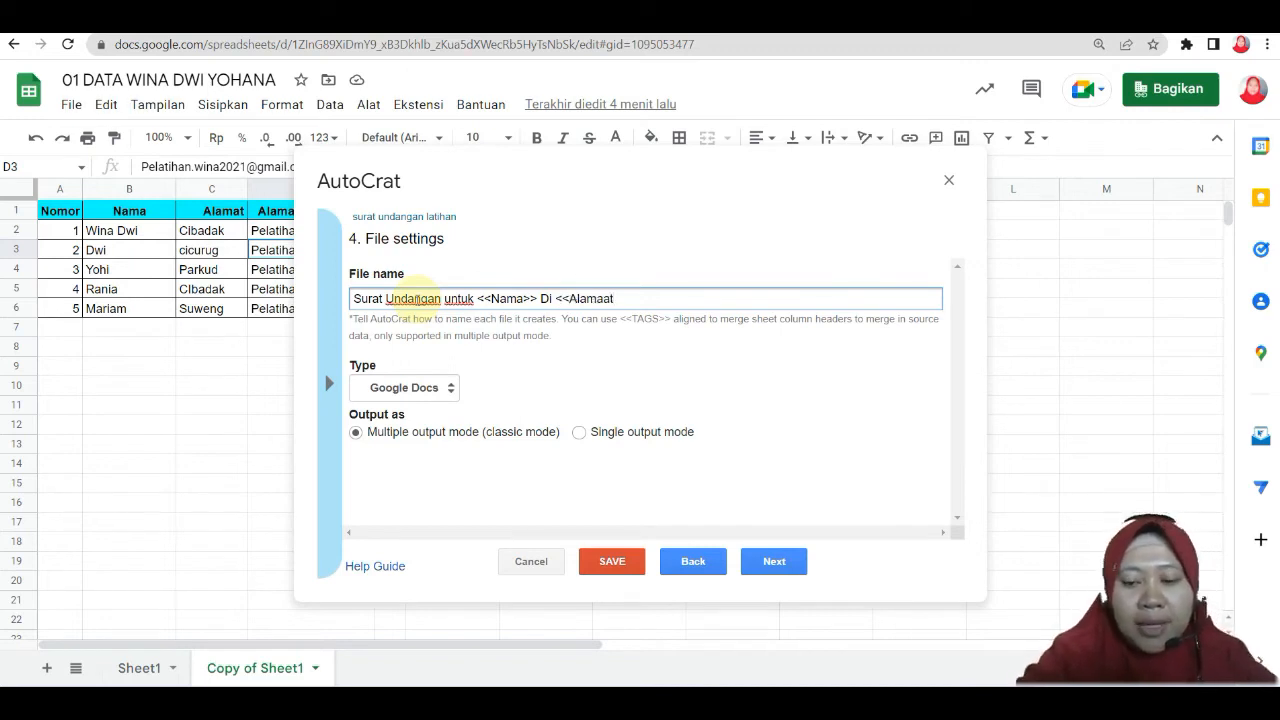
key(BackSpace)
key(BackSpace)
text(t)
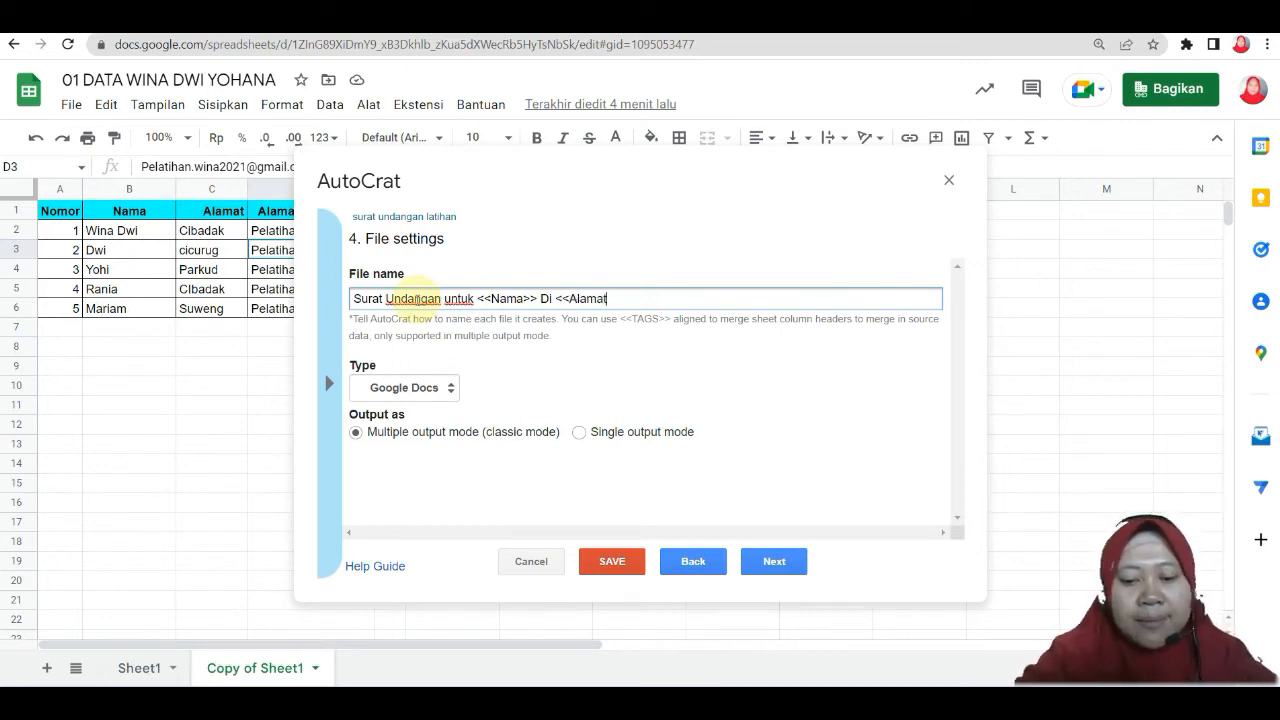
text(>>)
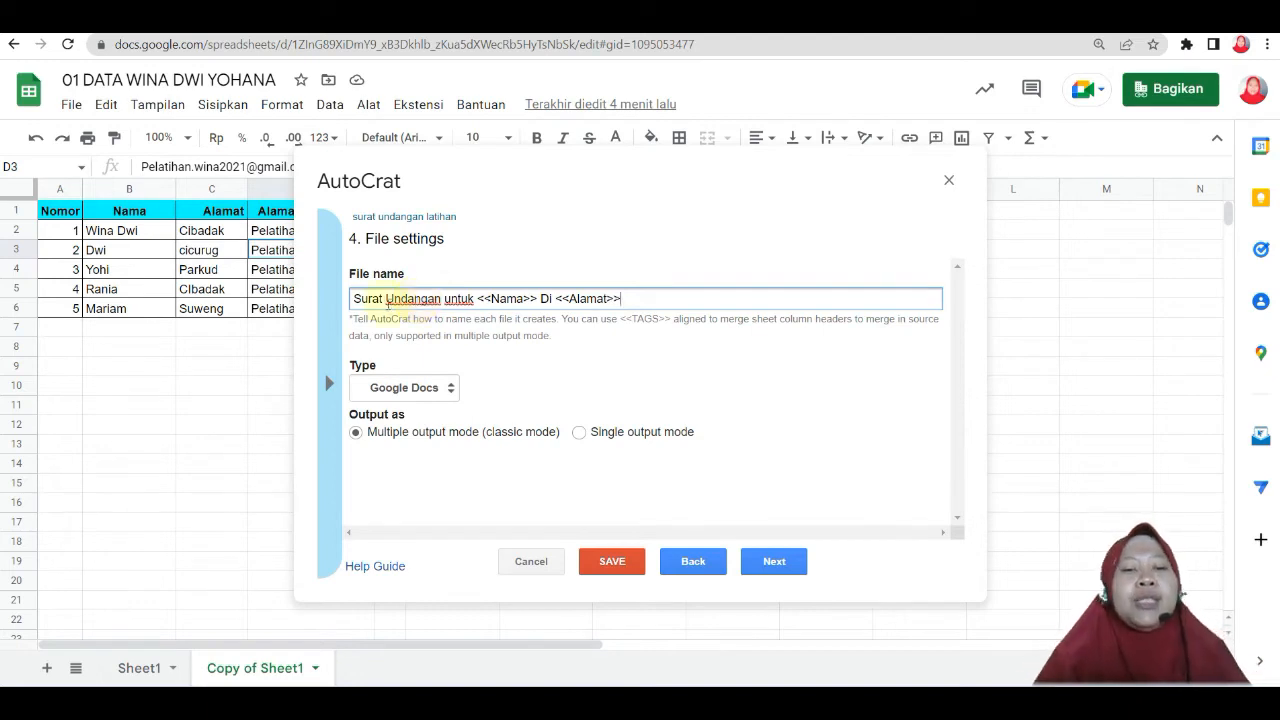
Set the output file type to PDF and continue to the destination folder choice
click(374, 395)
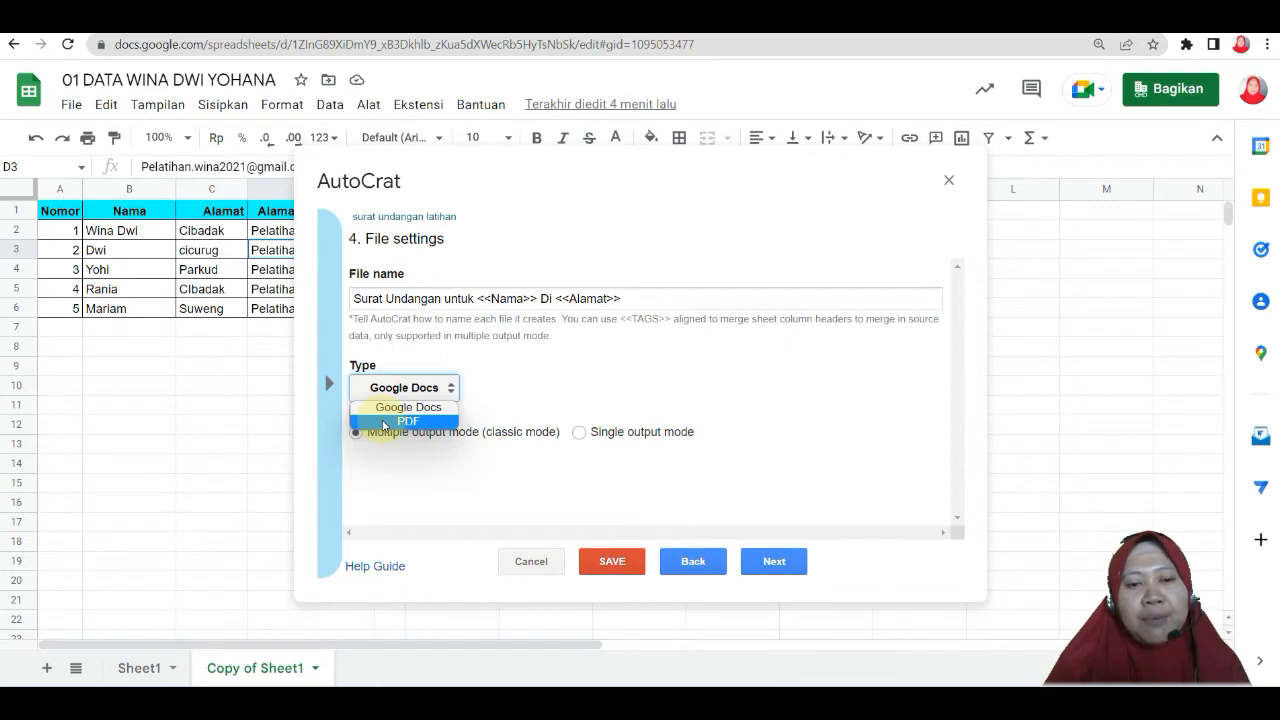
click(382, 420)
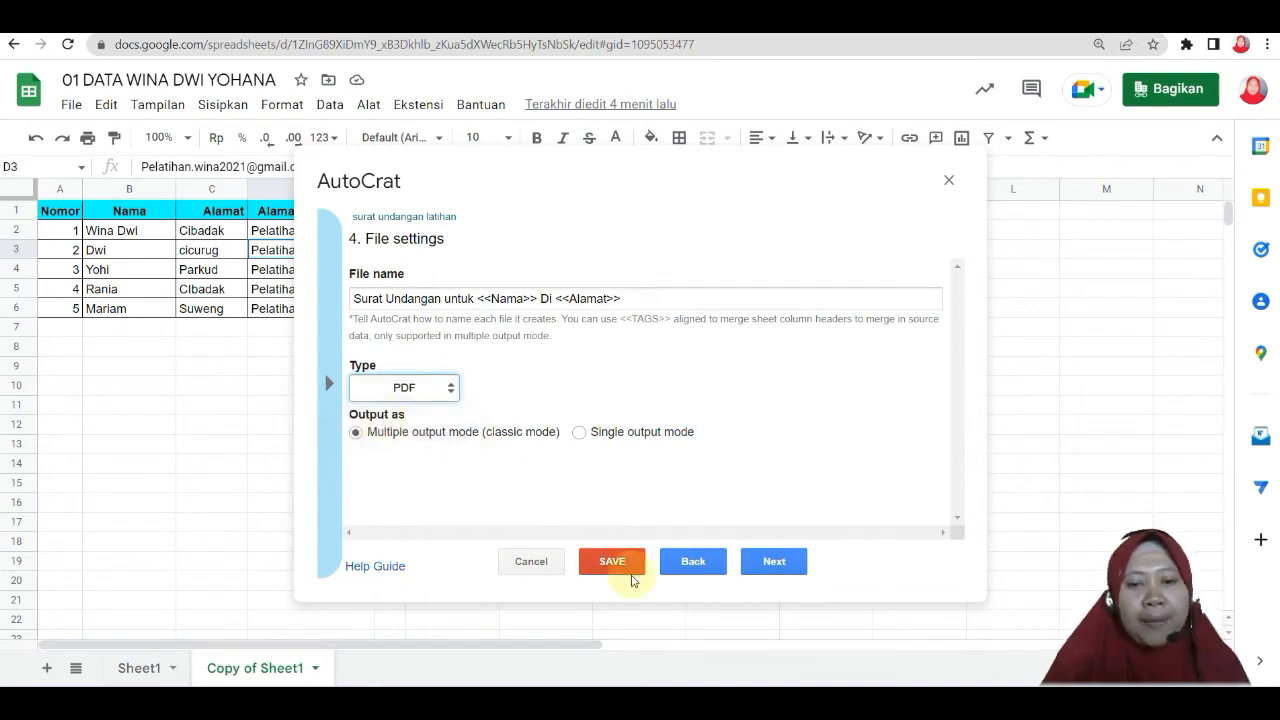
click(760, 565)
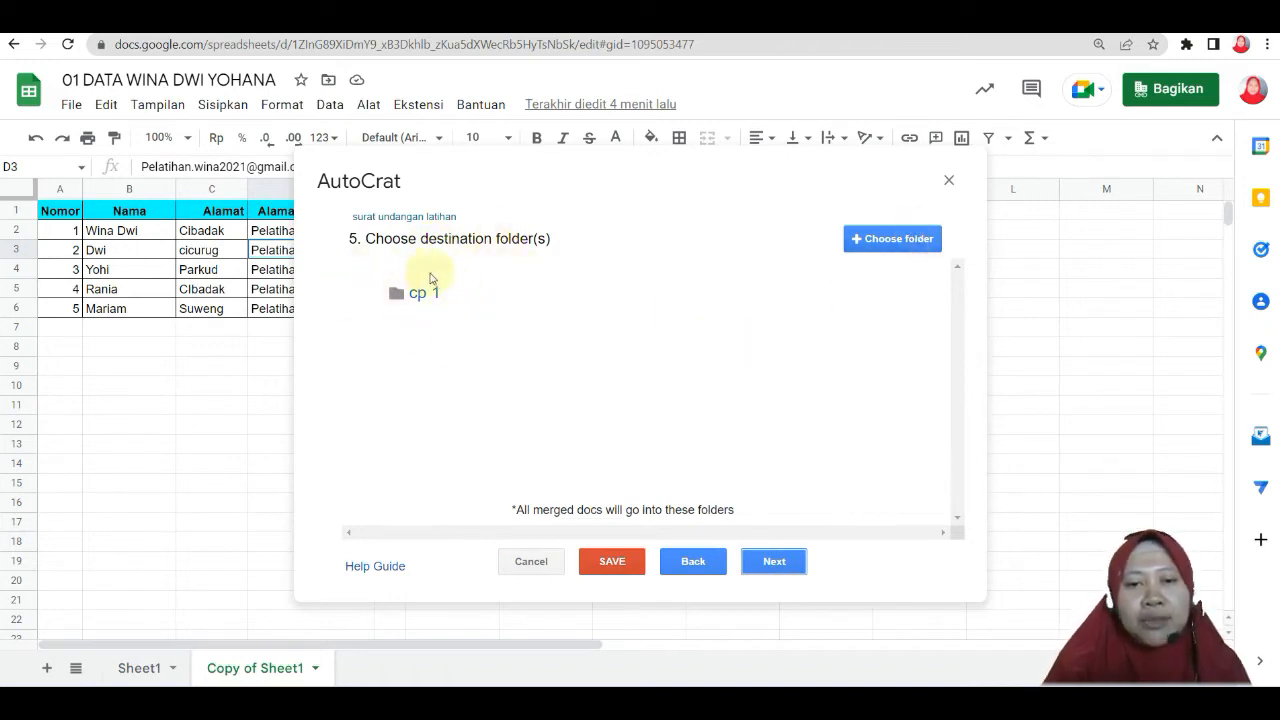
Keep cp 1 as the destination folder and skip the optional dynamic folder reference and merge condition
click(890, 240)
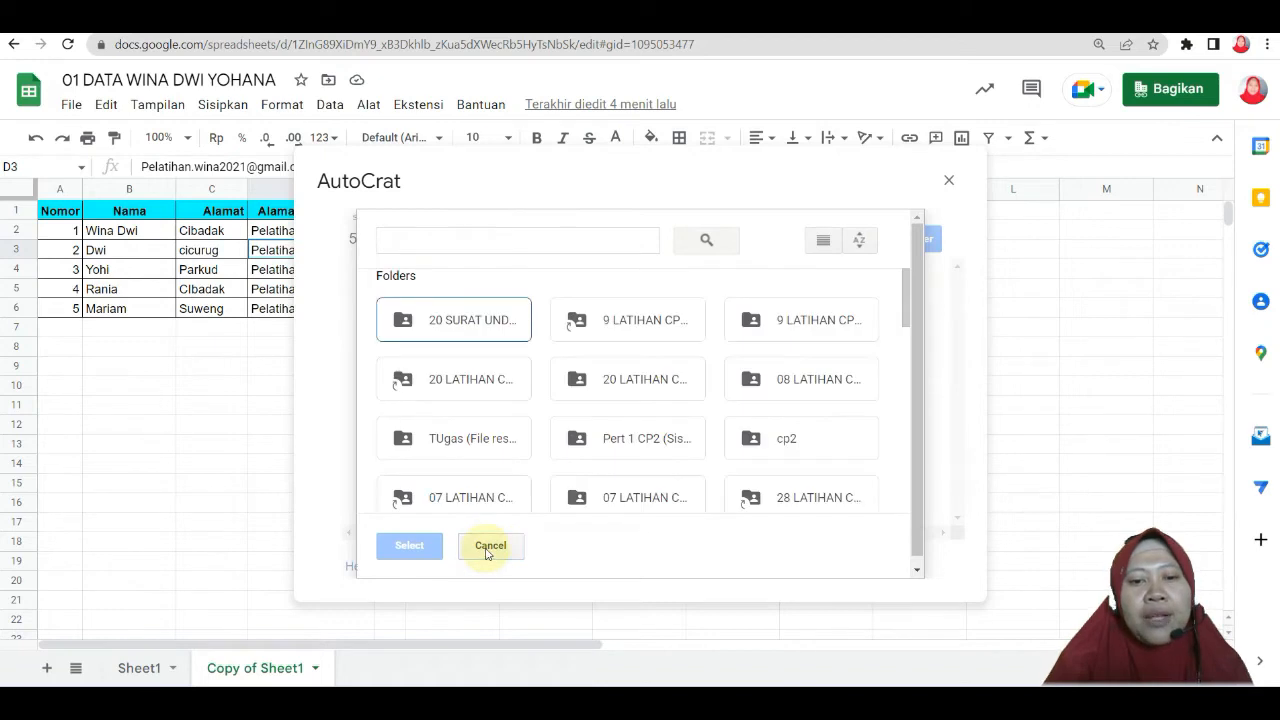
click(488, 548)
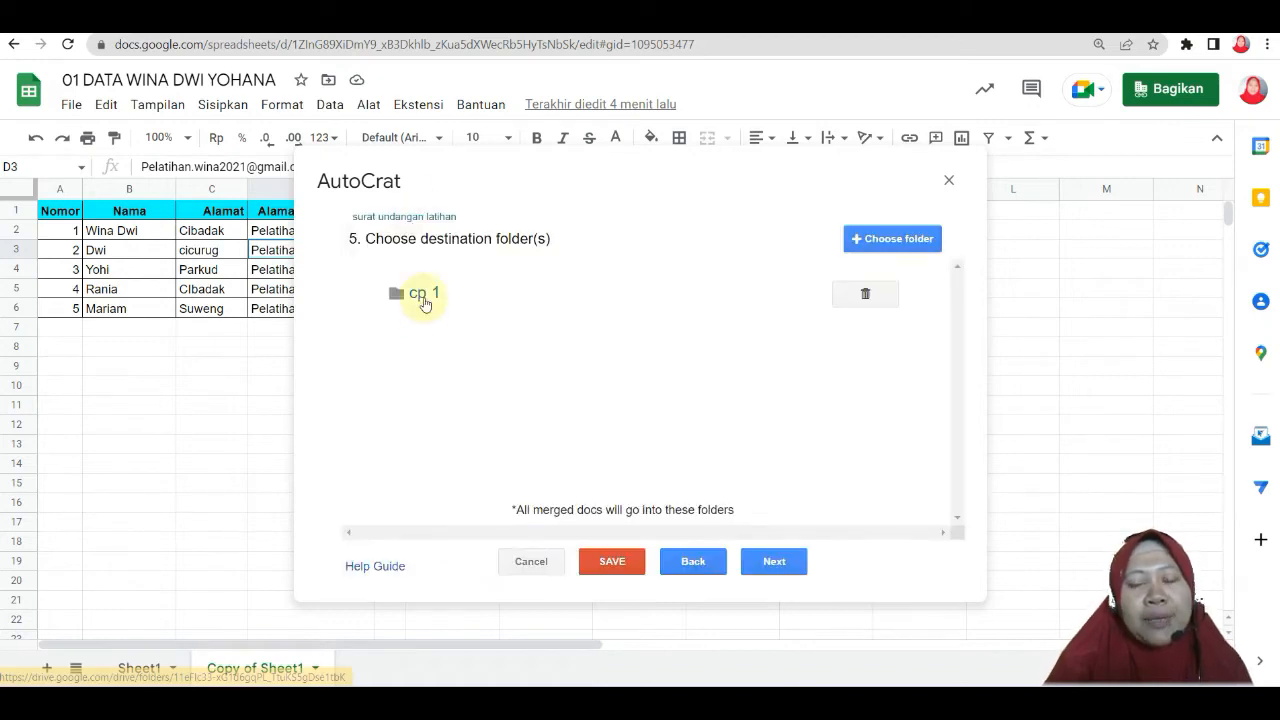
click(777, 561)
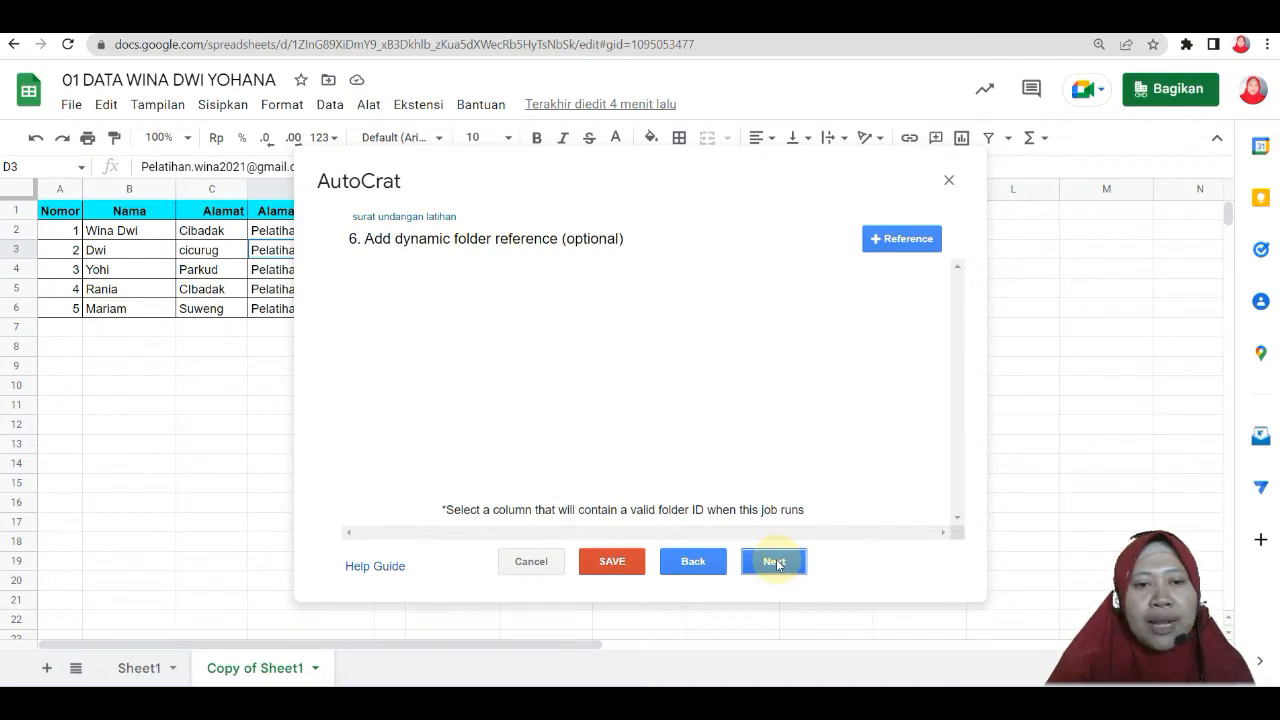
click(777, 561)
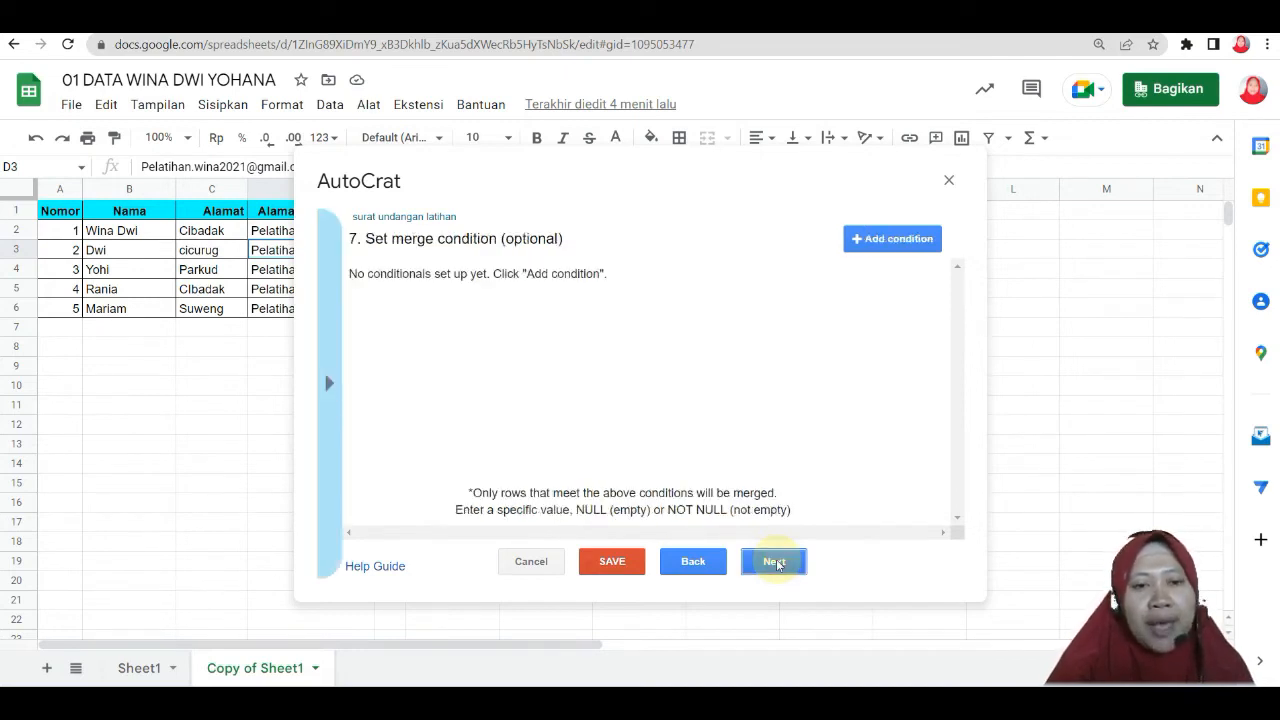
click(777, 561)
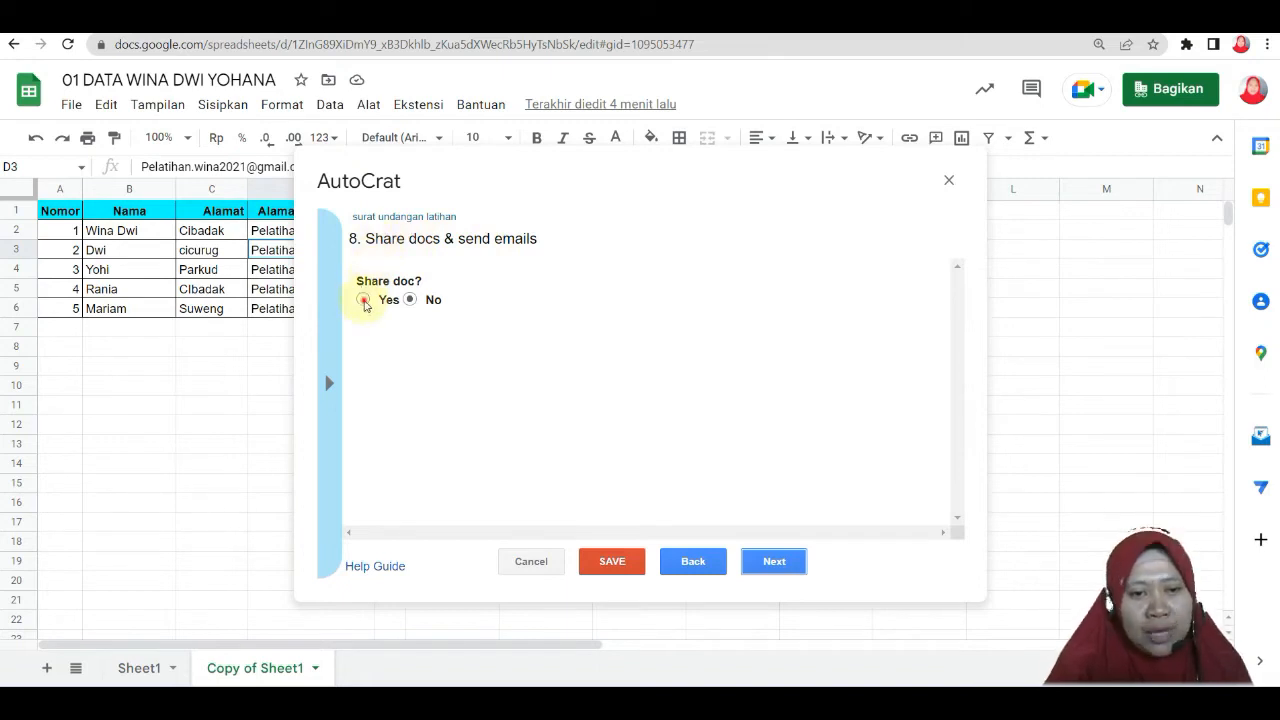
Turn on document sharing for the job and check the first recipient's name, address and email cells in the sheet
click(363, 300)
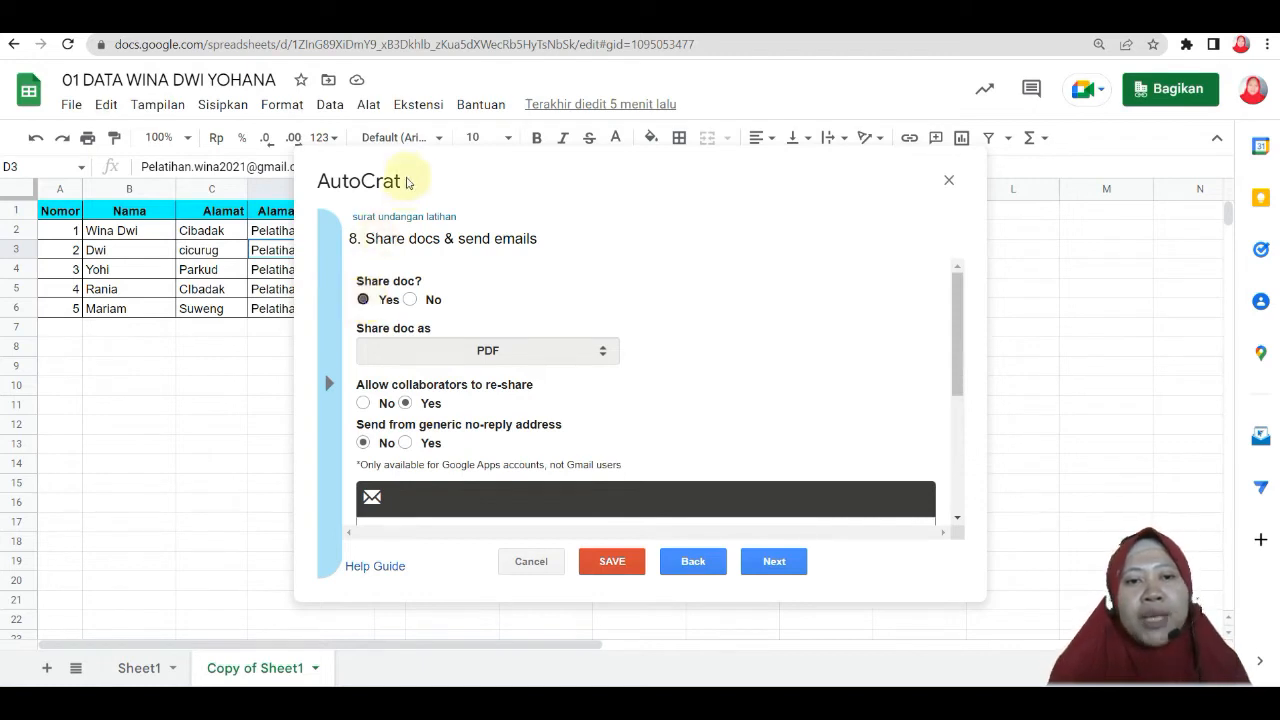
drag(419, 158, 568, 192)
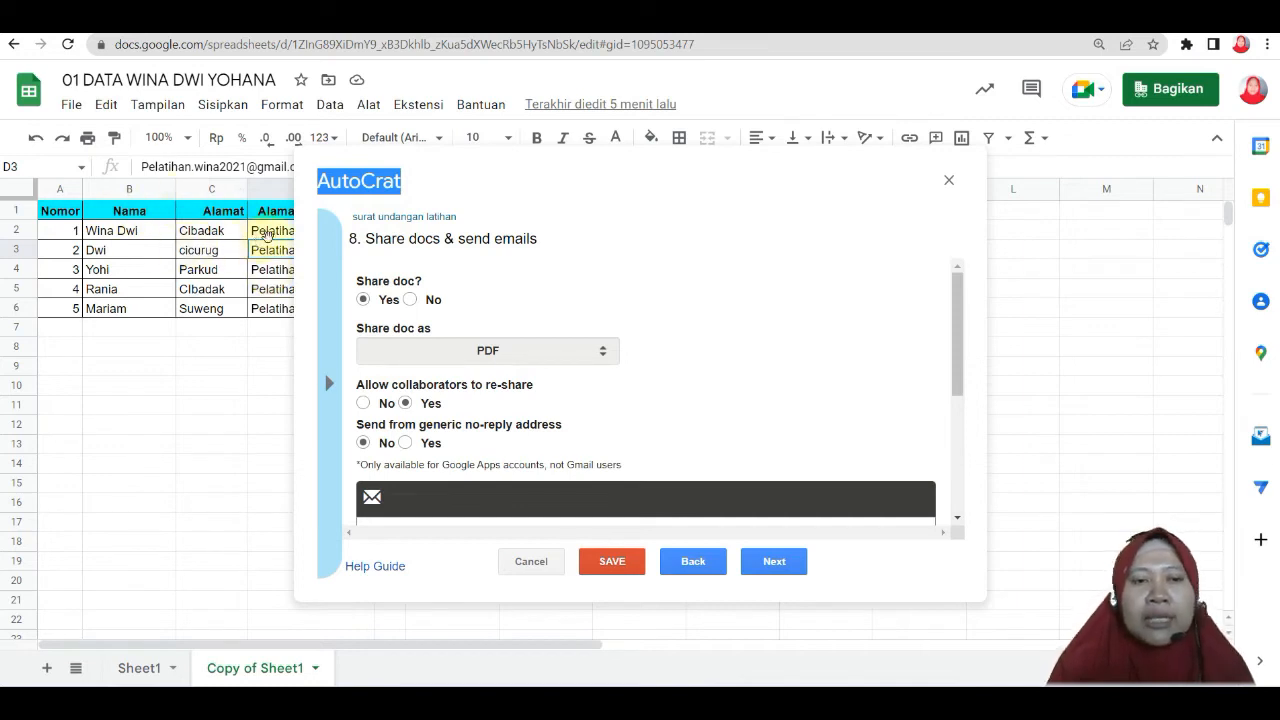
click(270, 235)
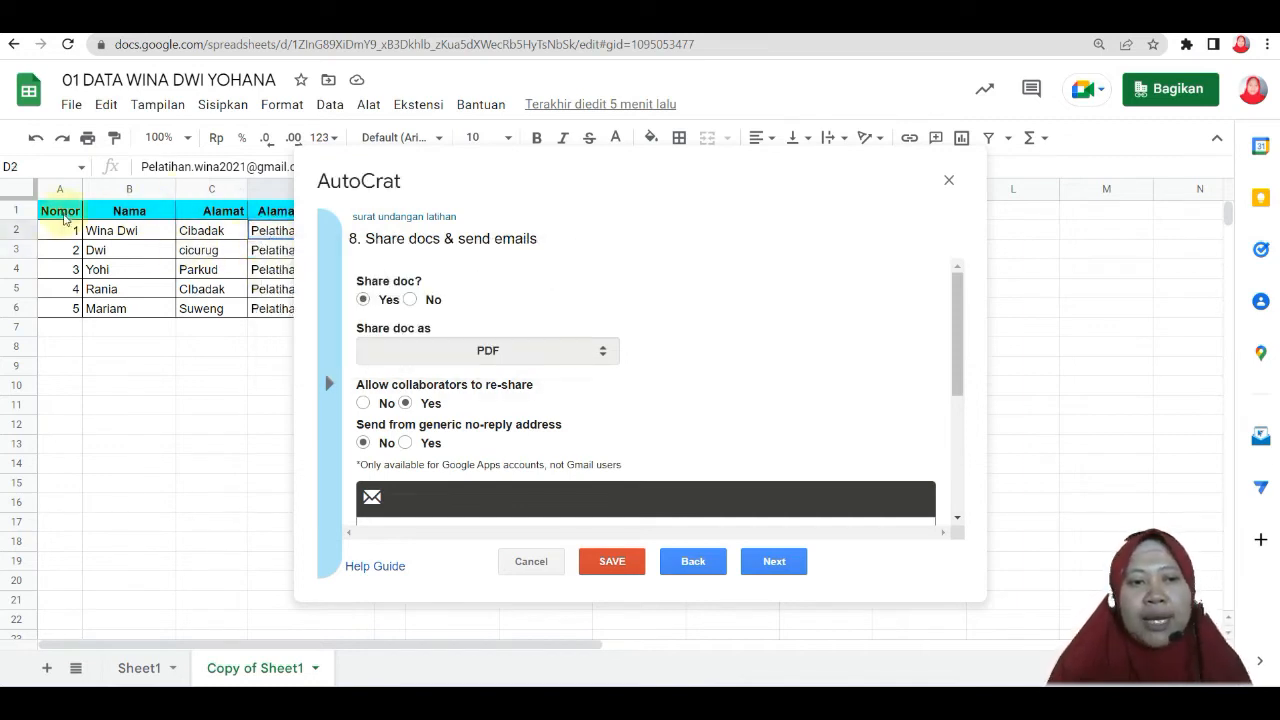
click(110, 233)
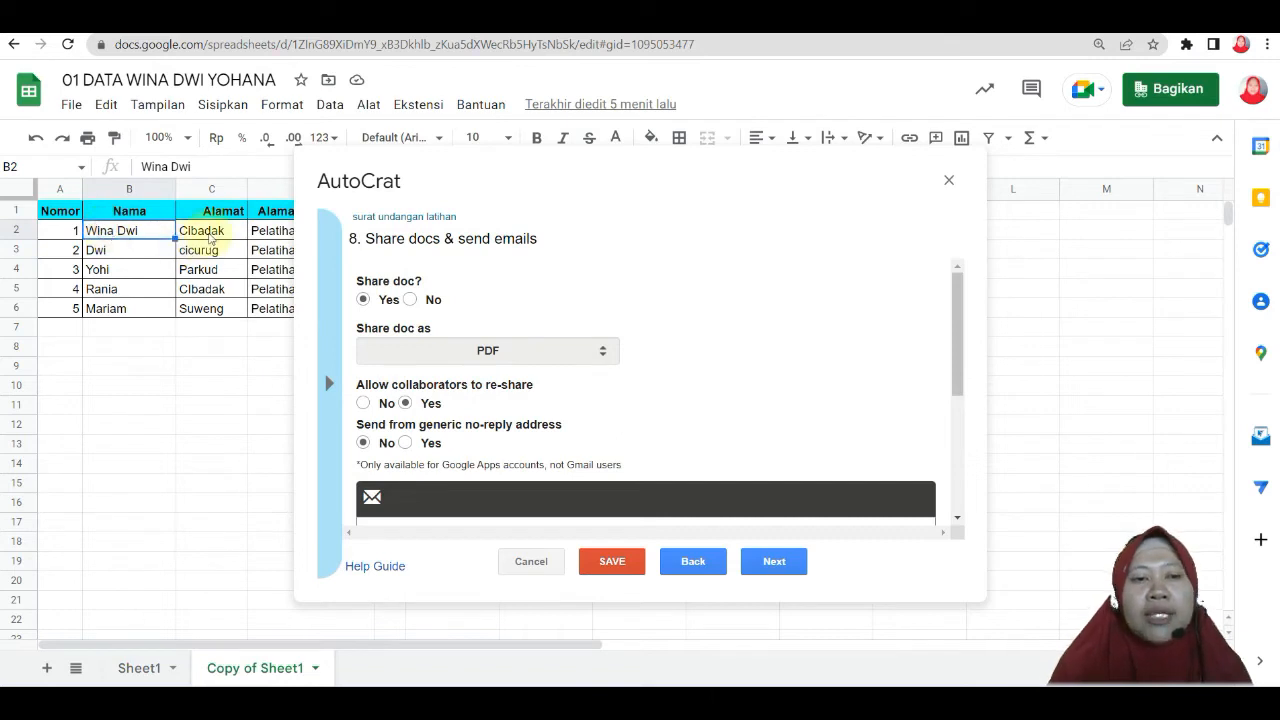
click(208, 235)
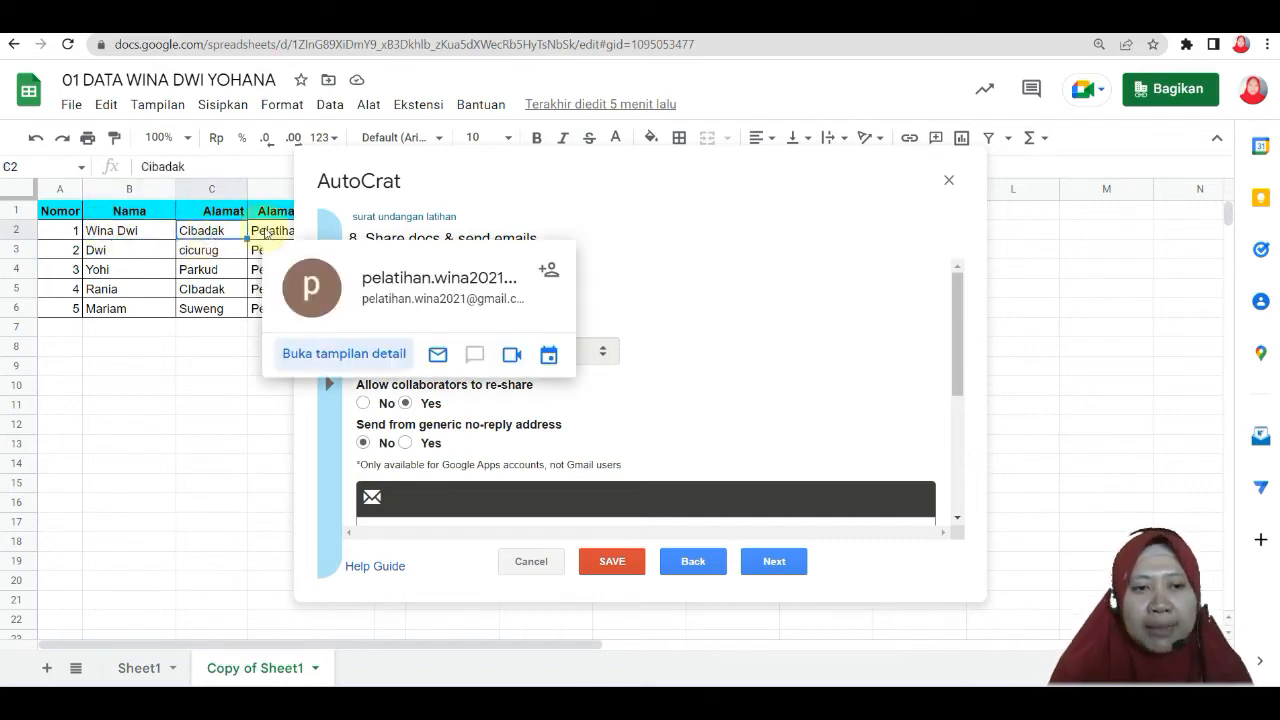
click(267, 233)
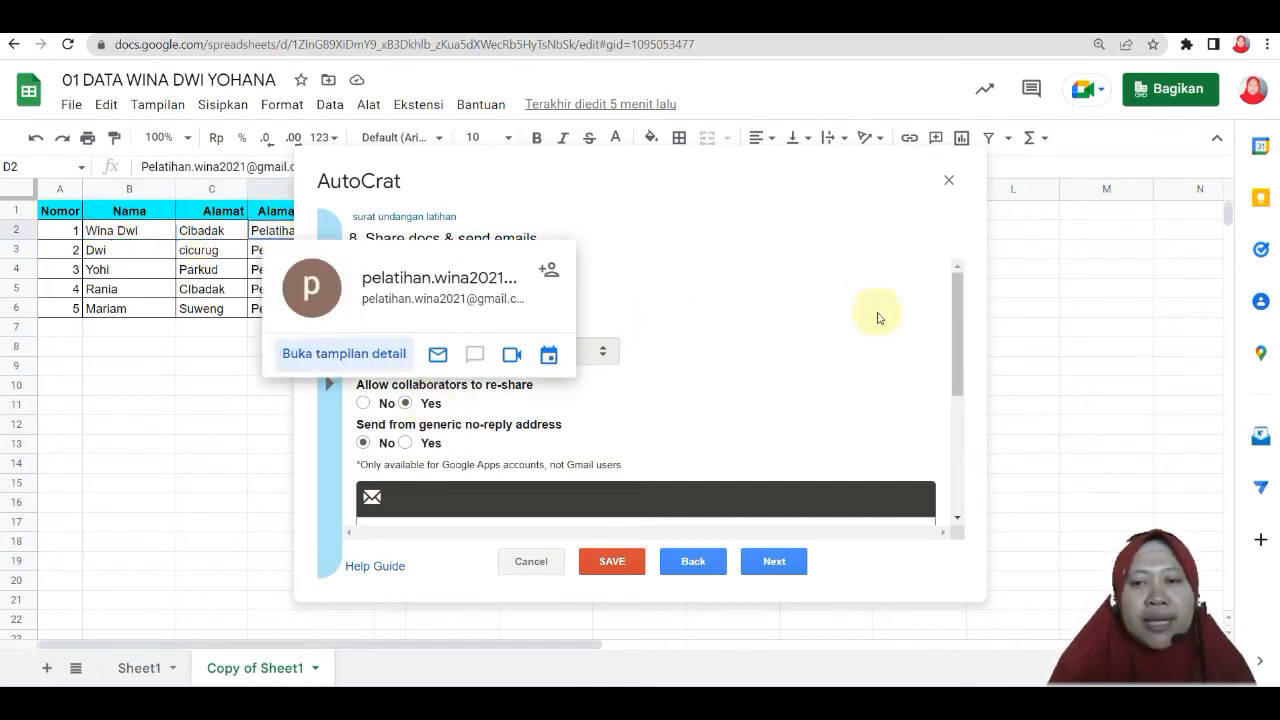
Set the recipient of the job's email to the merge tag <<Alamat Email>>
drag(957, 286, 967, 370)
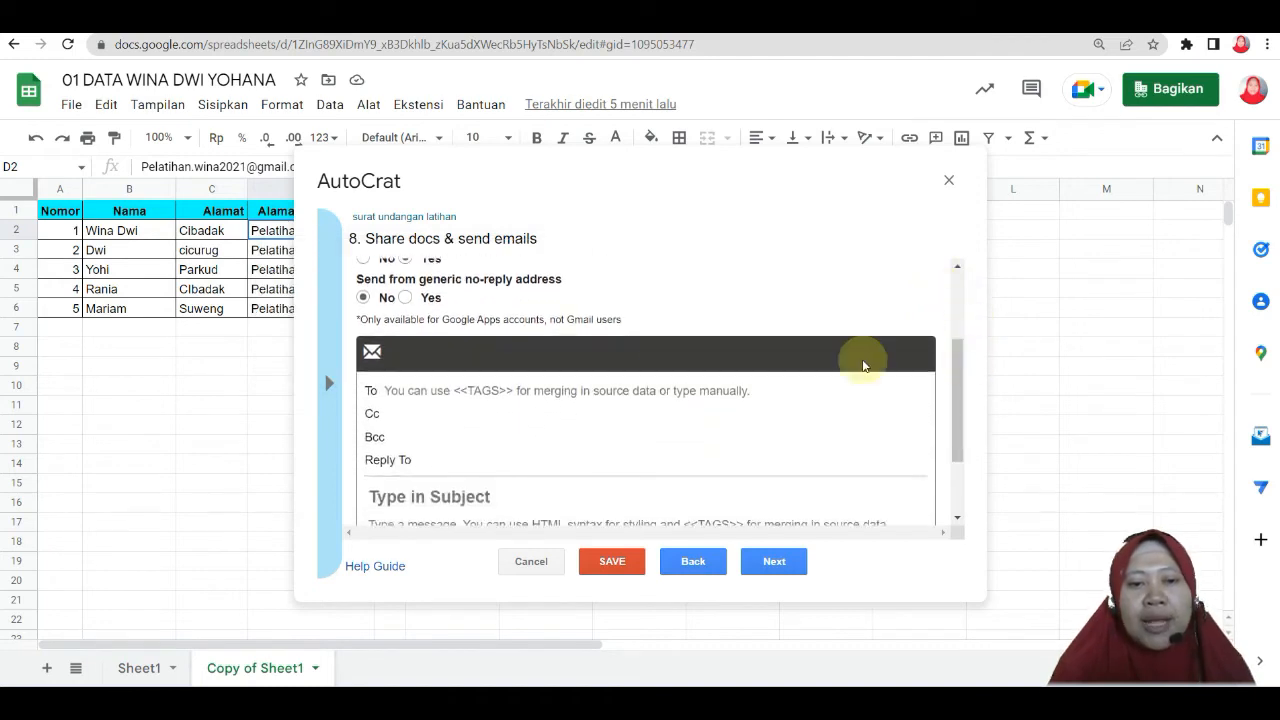
click(406, 398)
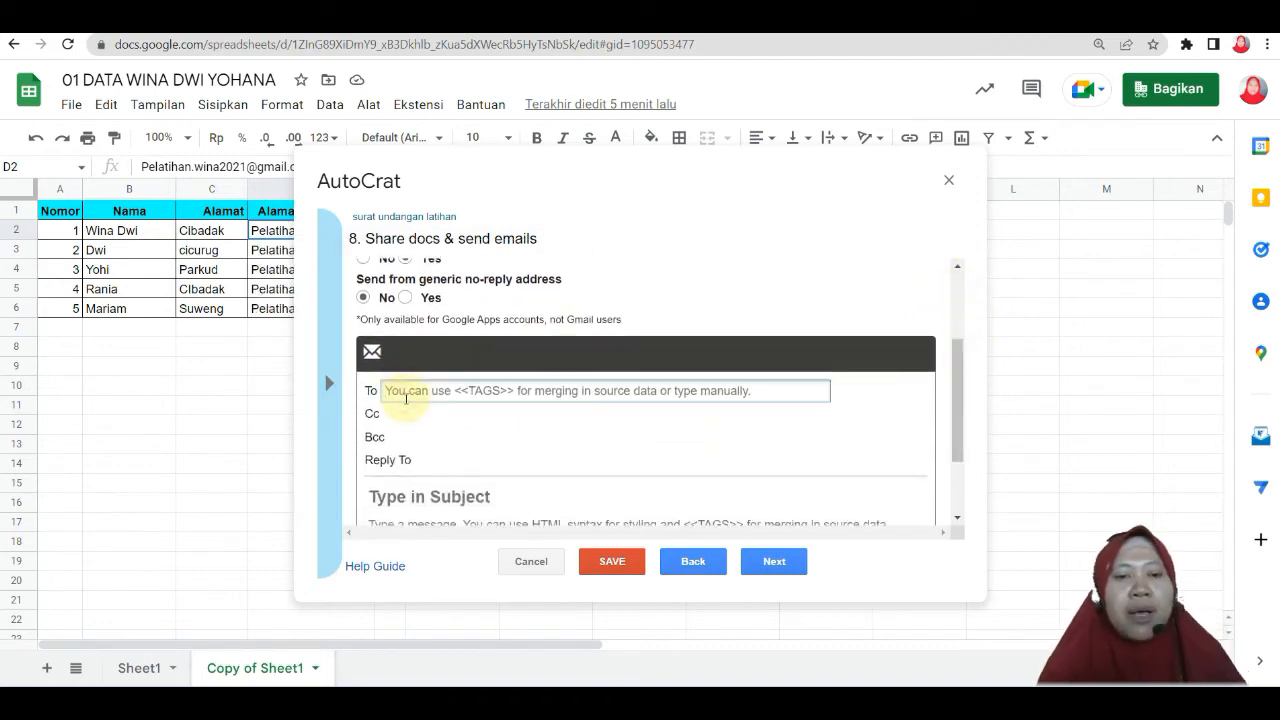
text(<<)
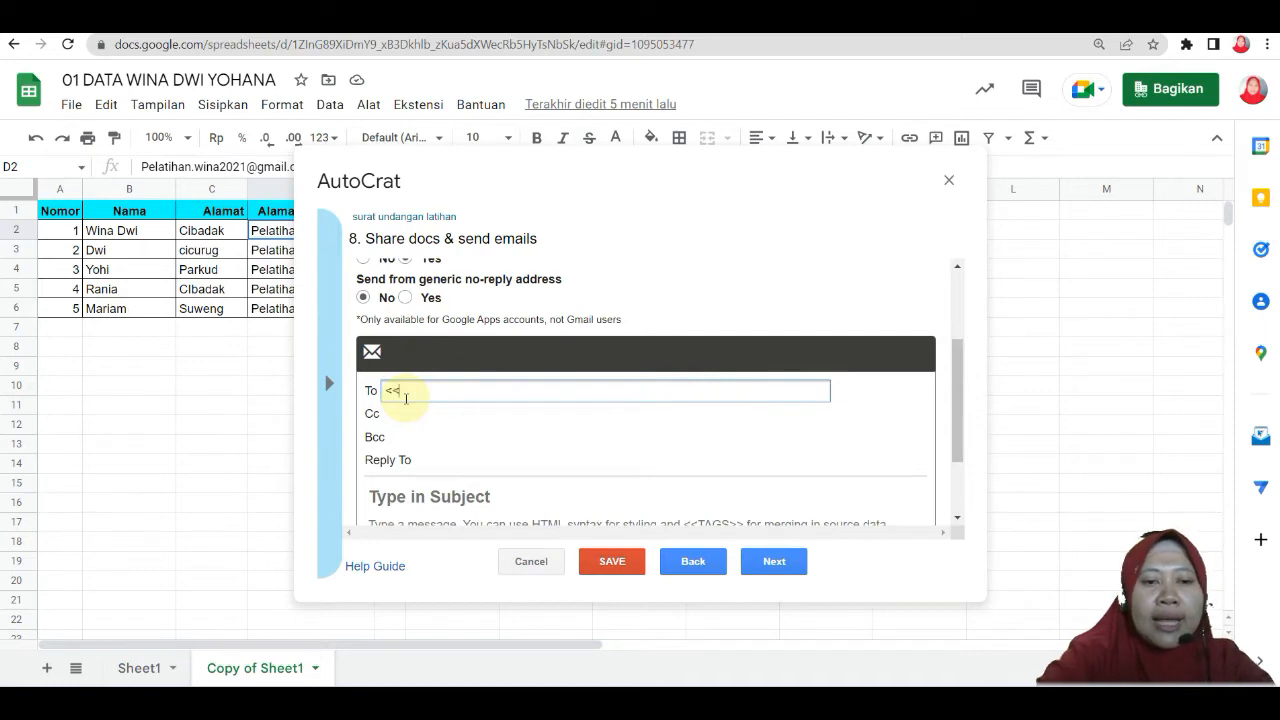
text(Alama)
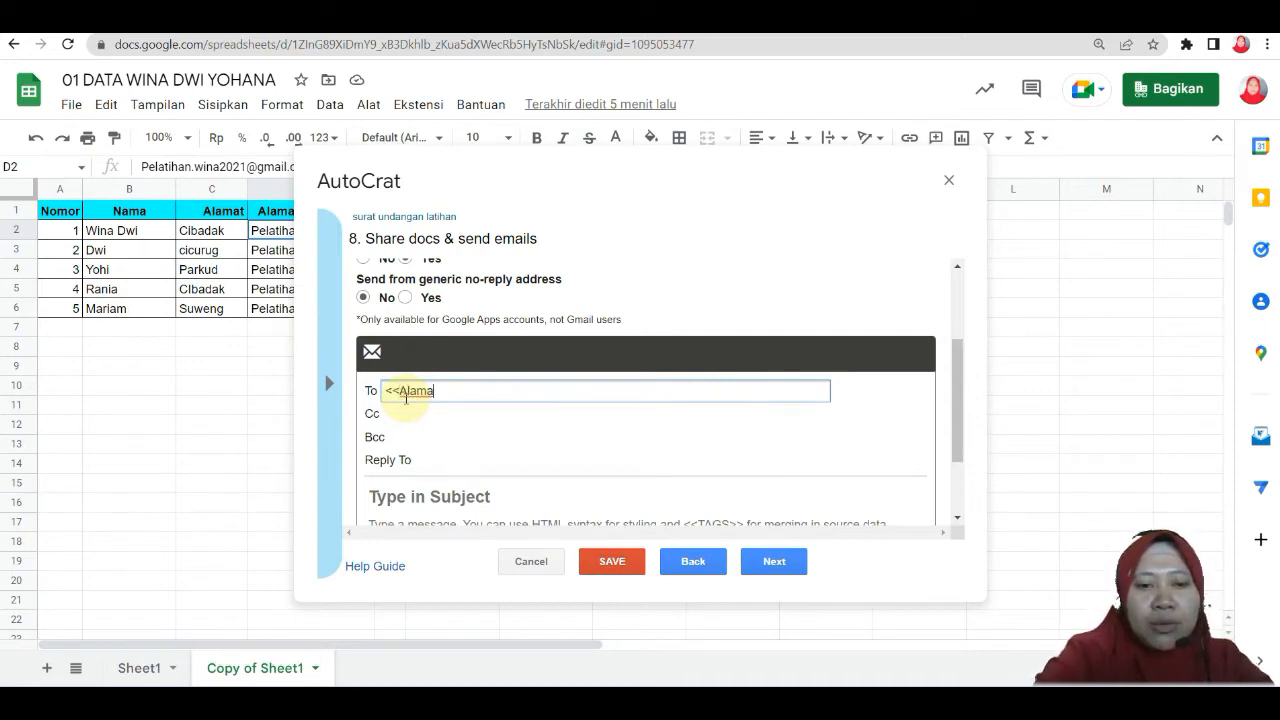
text(t)
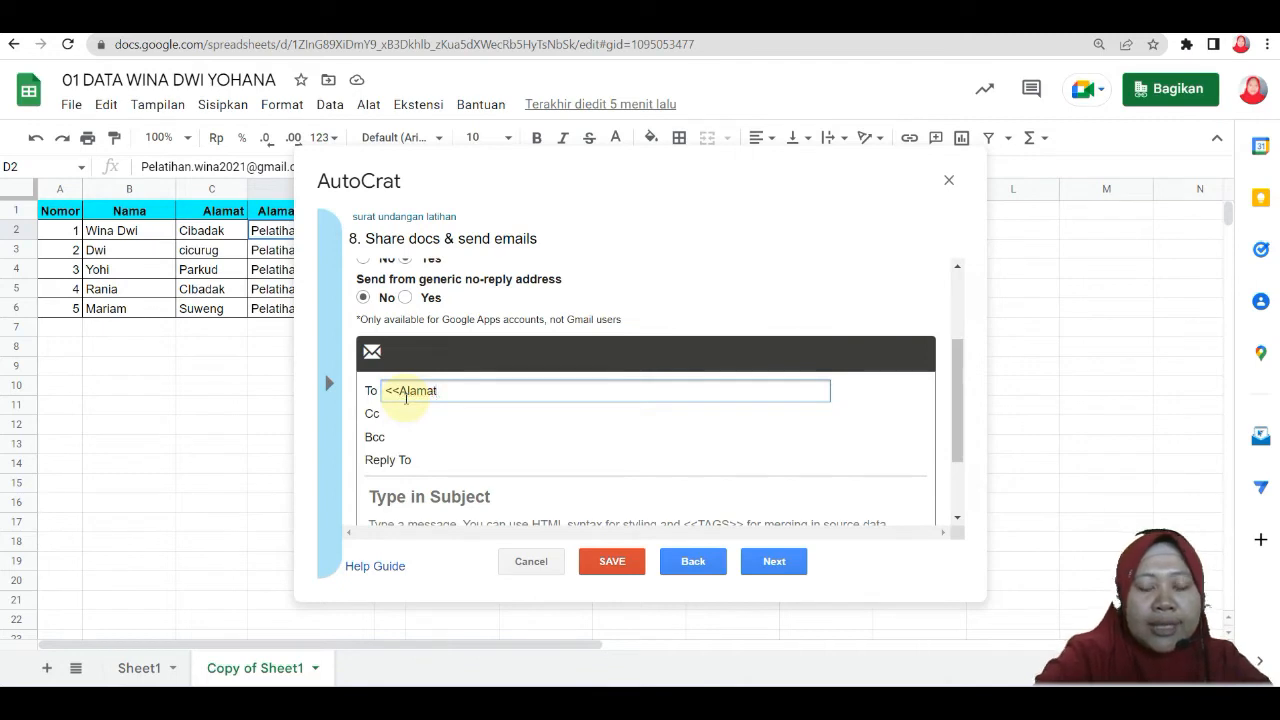
text( Email)
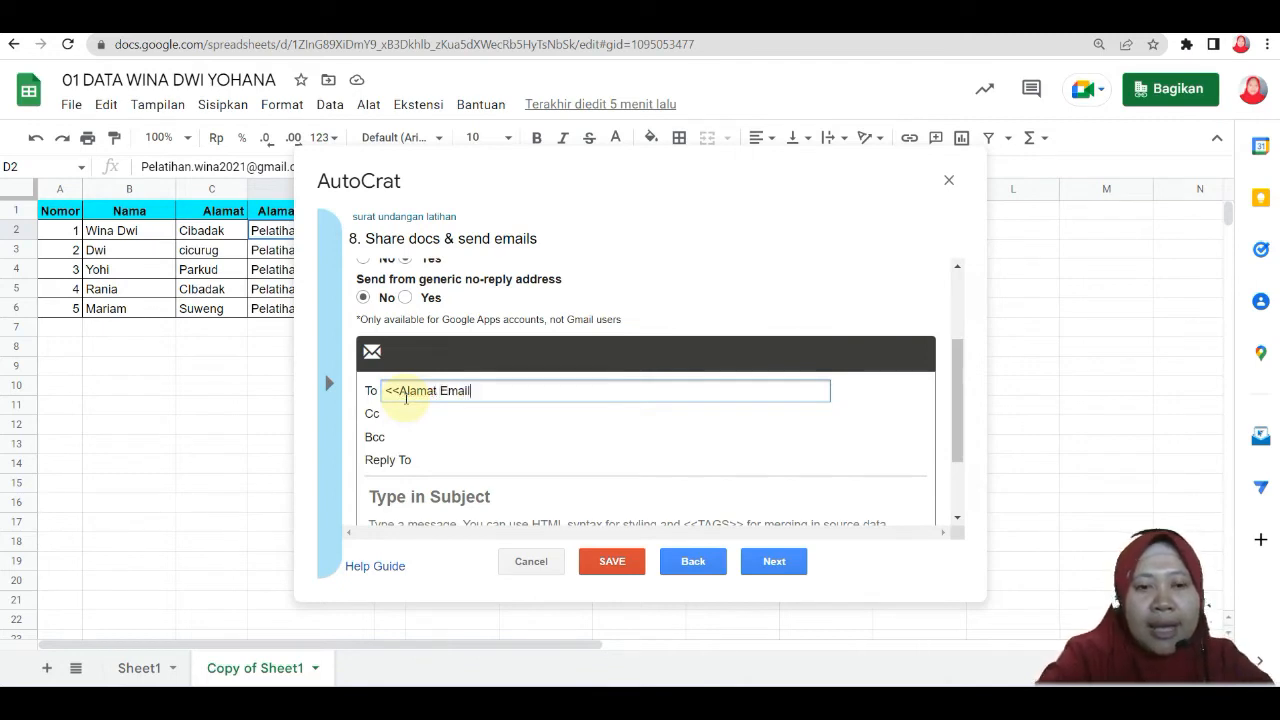
text(>>)
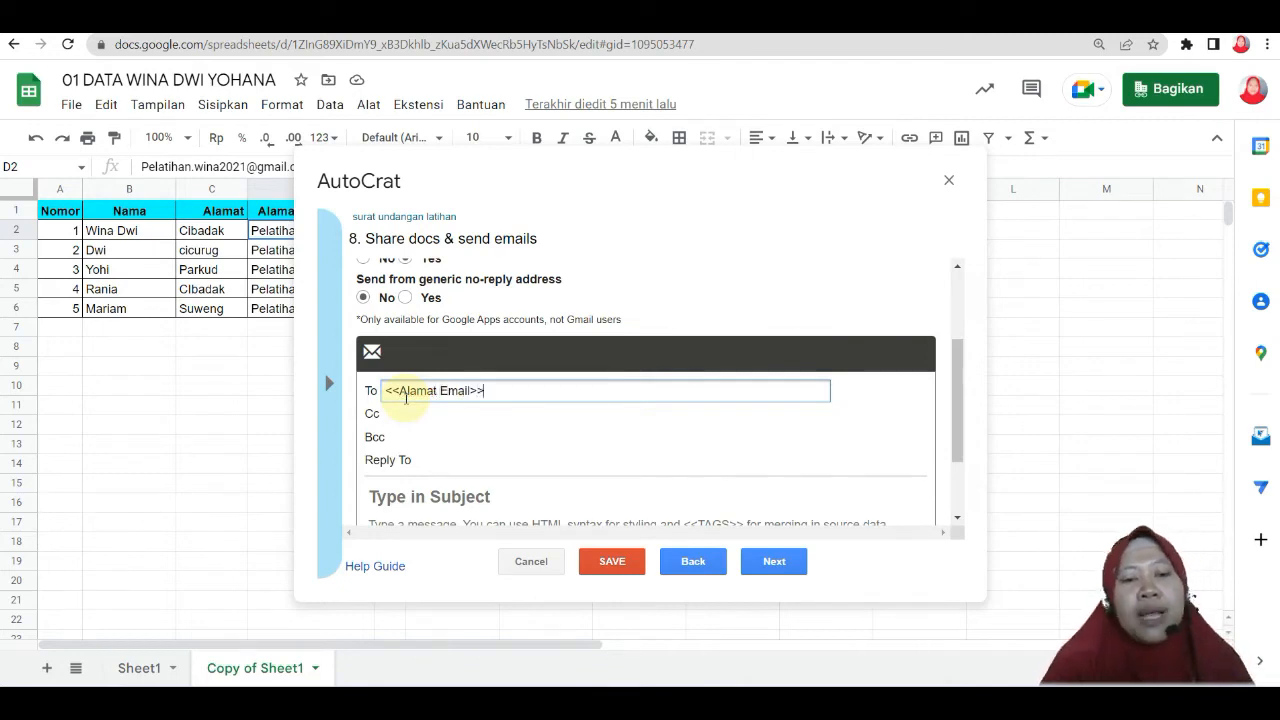
drag(400, 391, 380, 391)
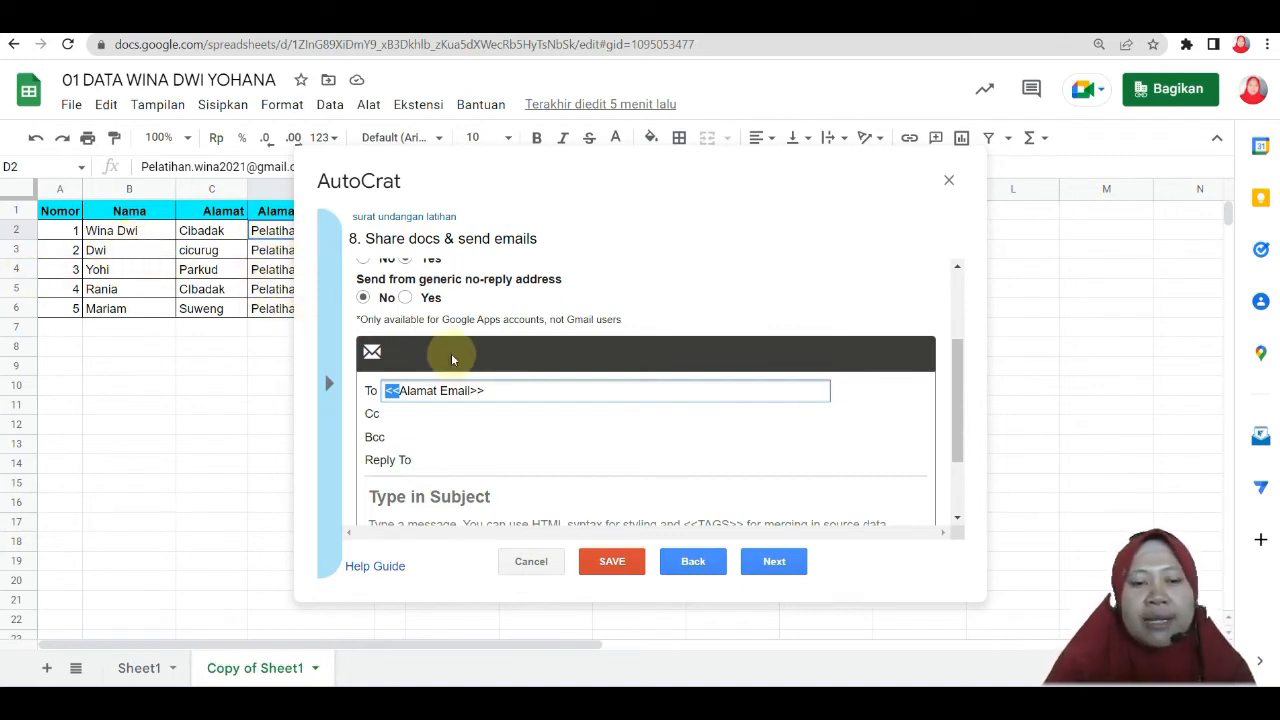
Give the job's email the subject "Surat Undang Dinas"
click(397, 502)
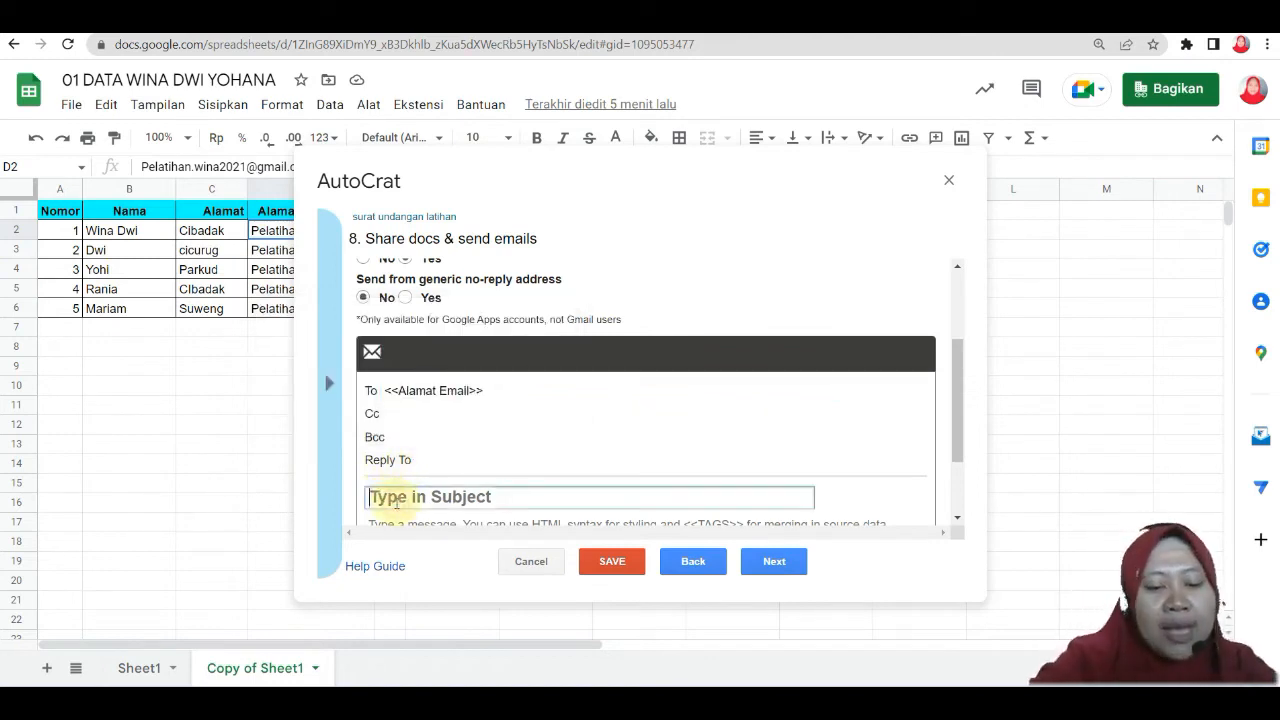
text(Su)
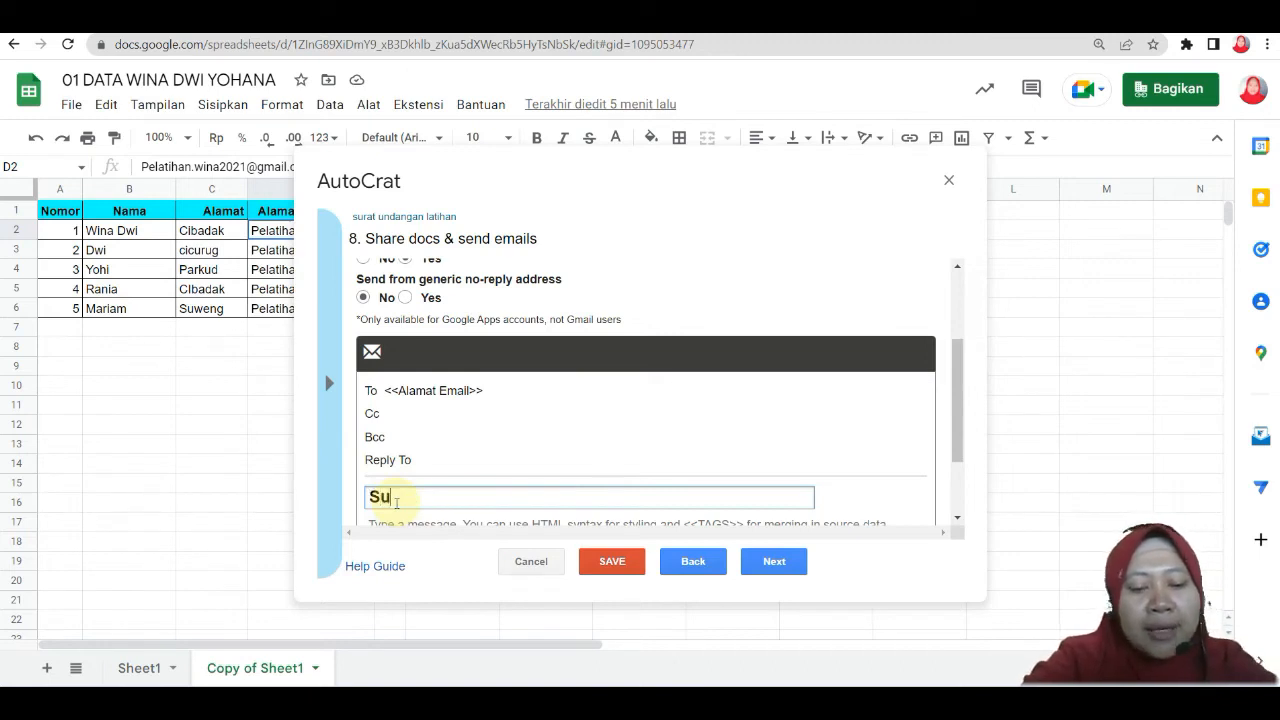
text(rat Unda)
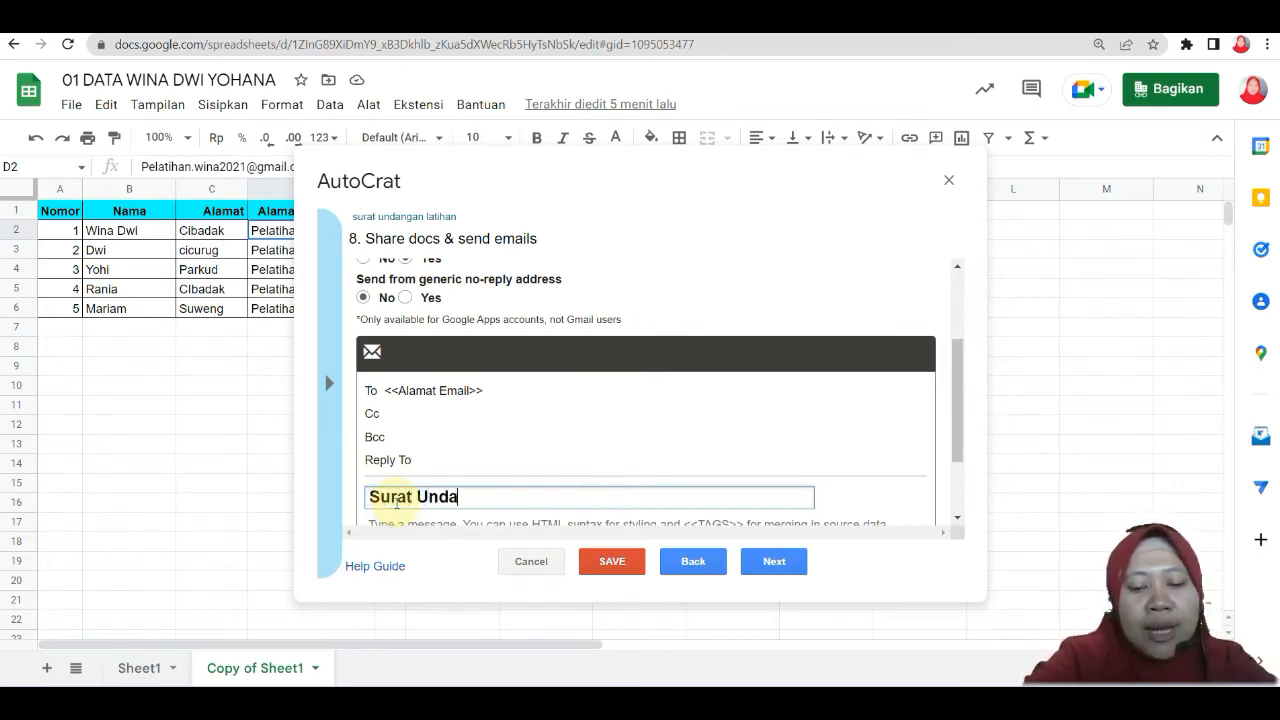
text(ng Di)
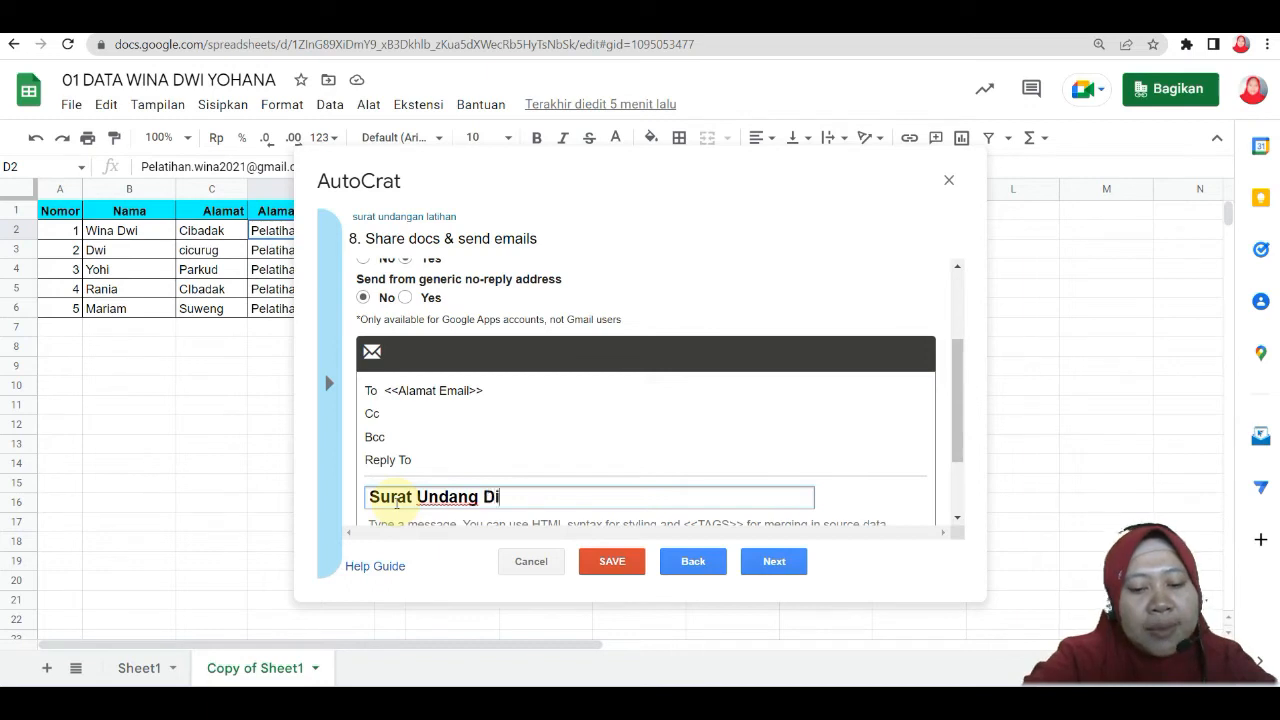
text(nas)
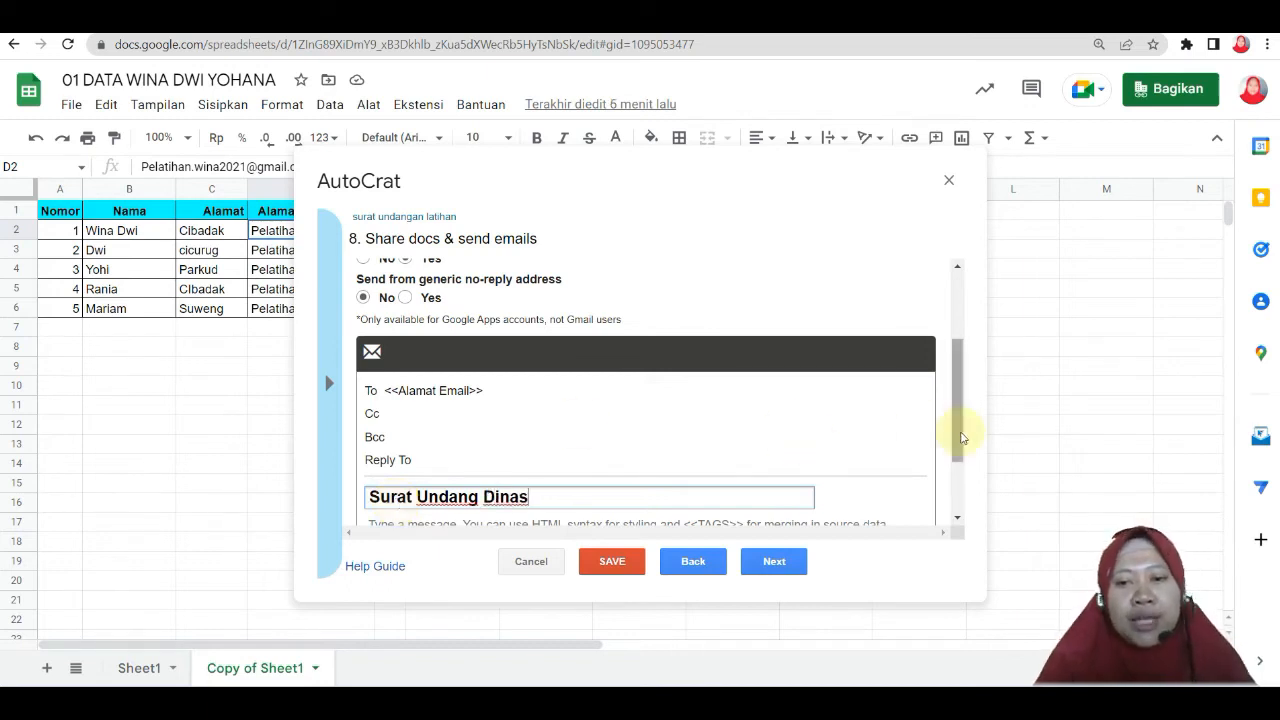
drag(962, 440, 966, 510)
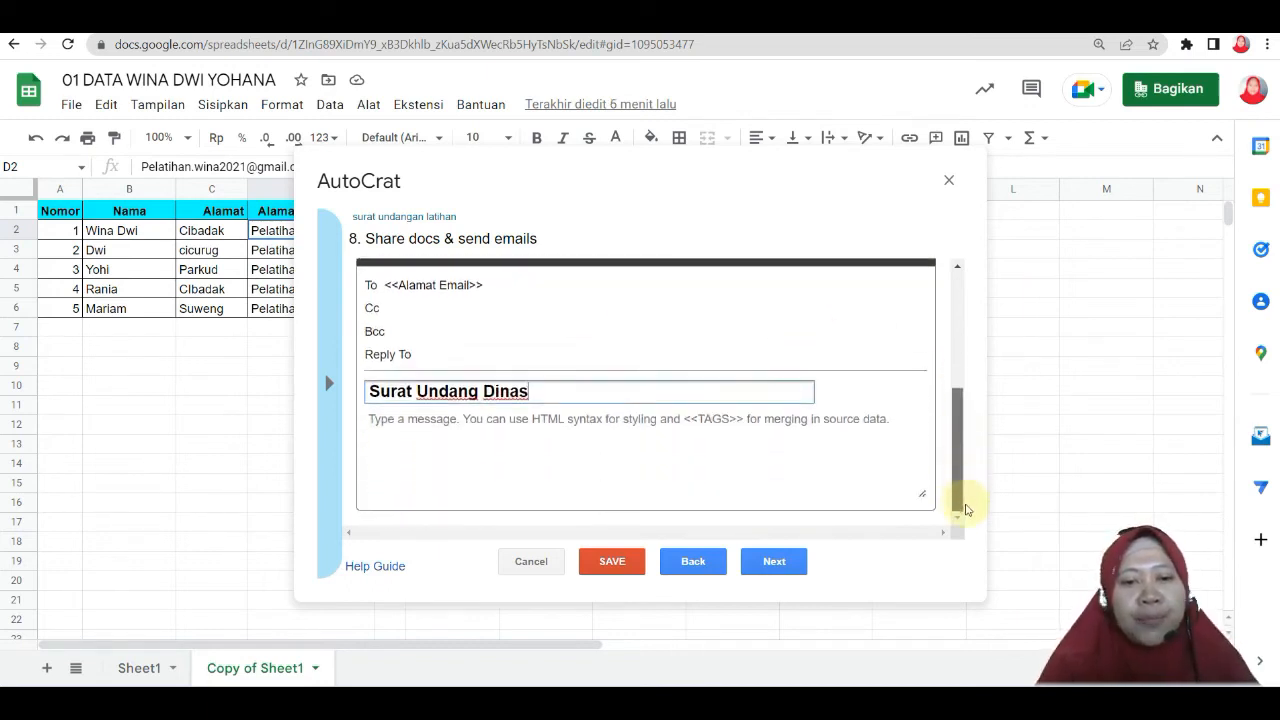
Continue to the job triggers, turn on the form trigger and save the job
click(789, 564)
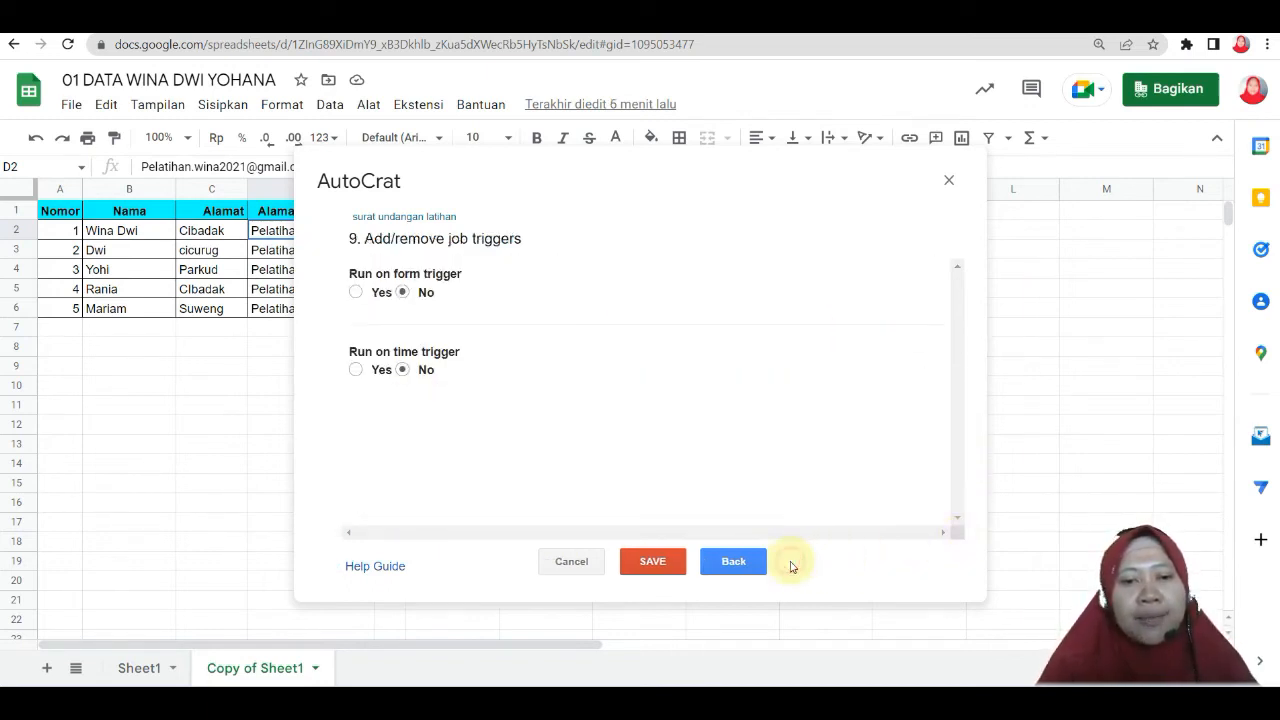
click(356, 292)
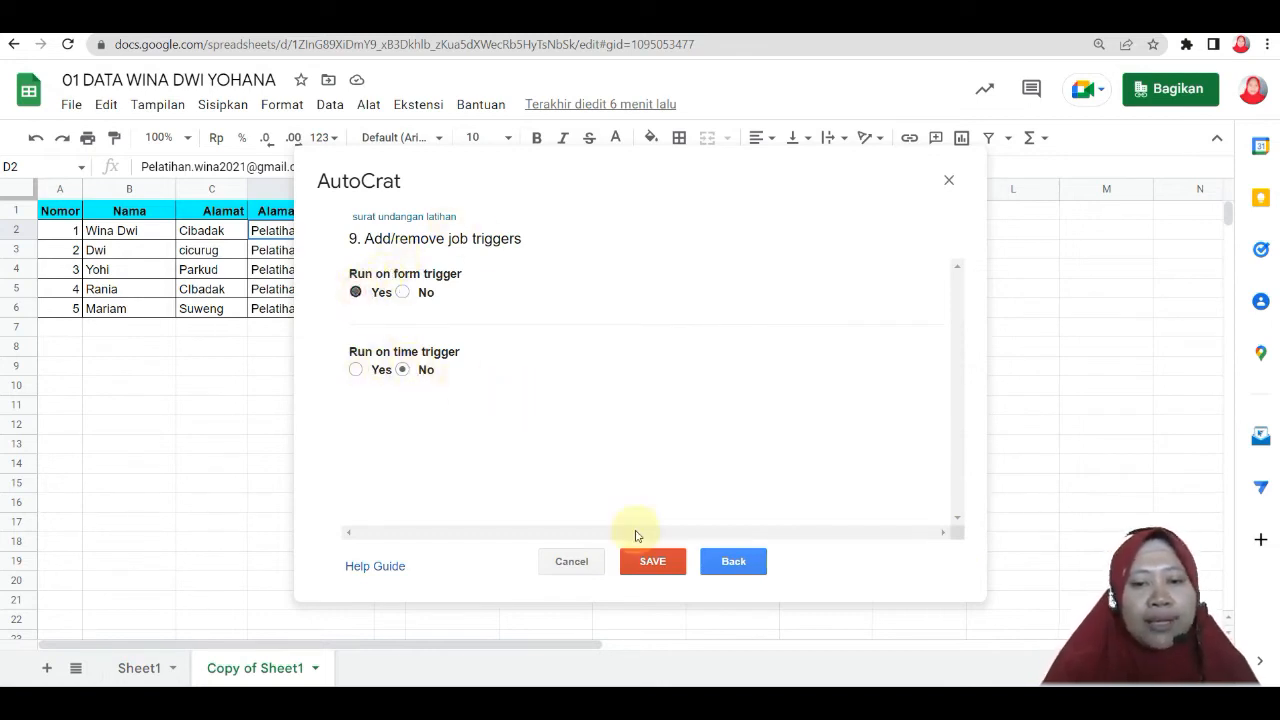
click(675, 562)
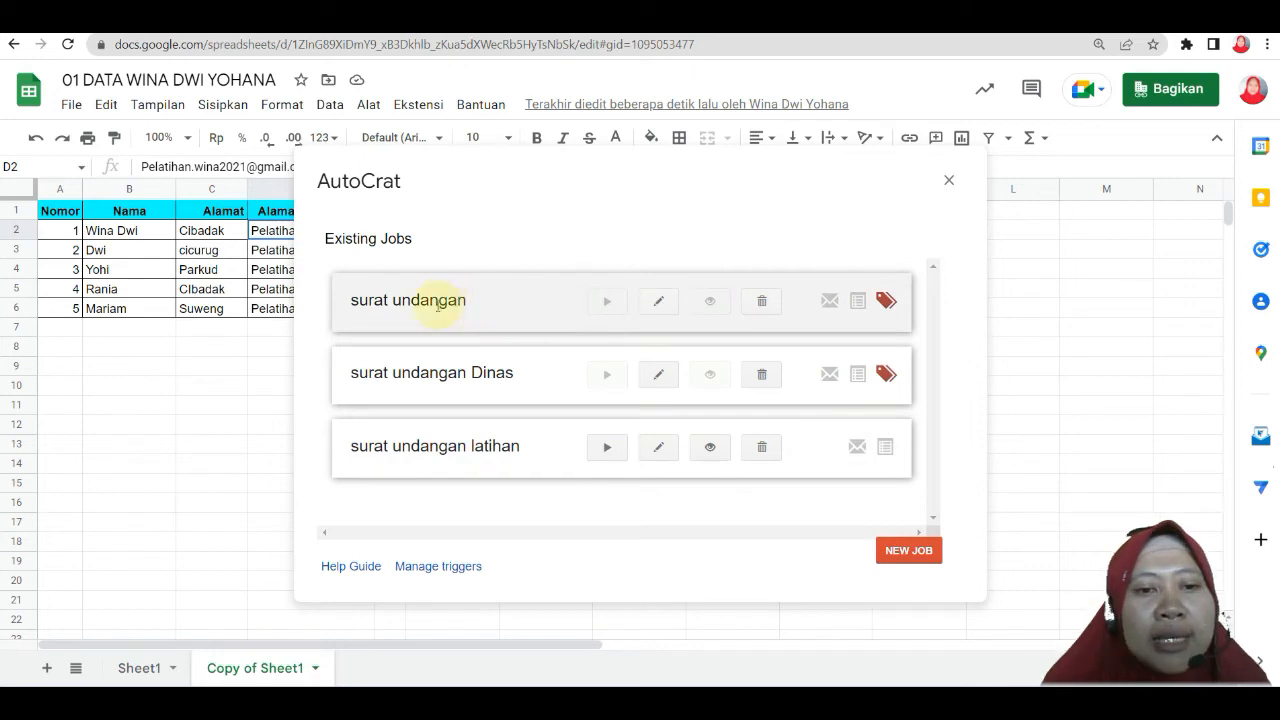
Run the surat undangan latihan job and check the document merge status of every row in the sheet
click(607, 446)
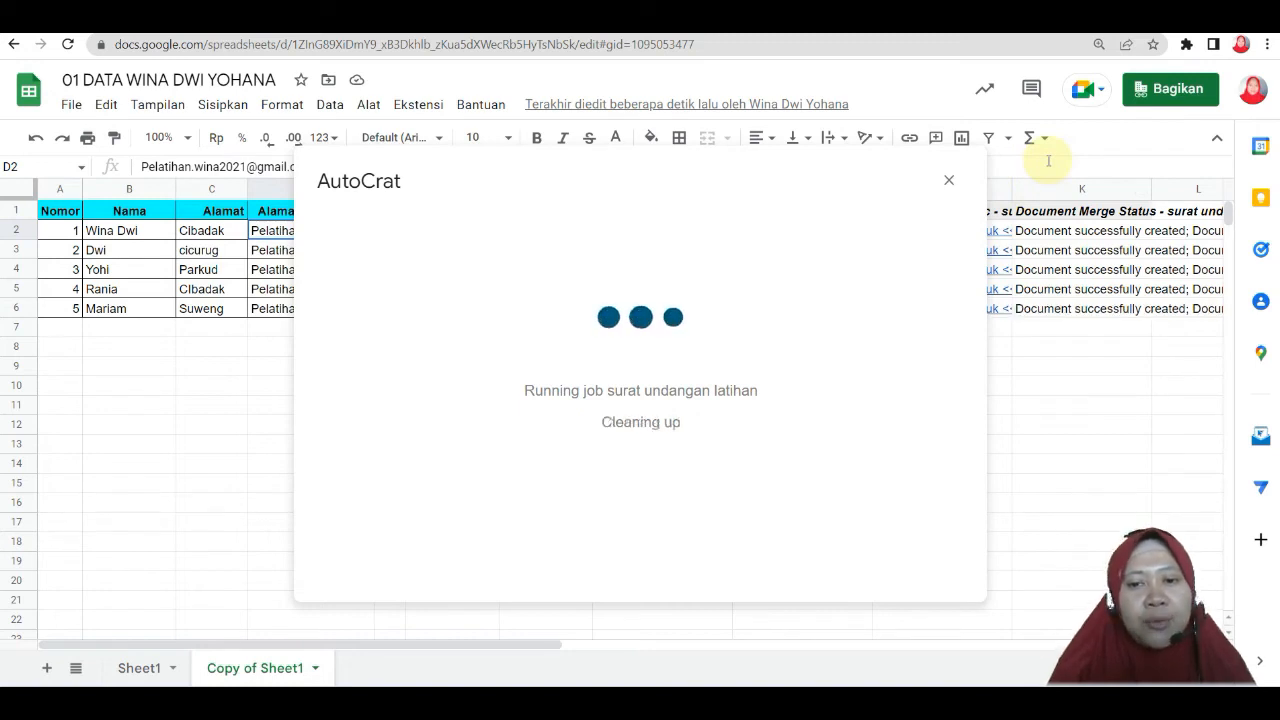
click(949, 179)
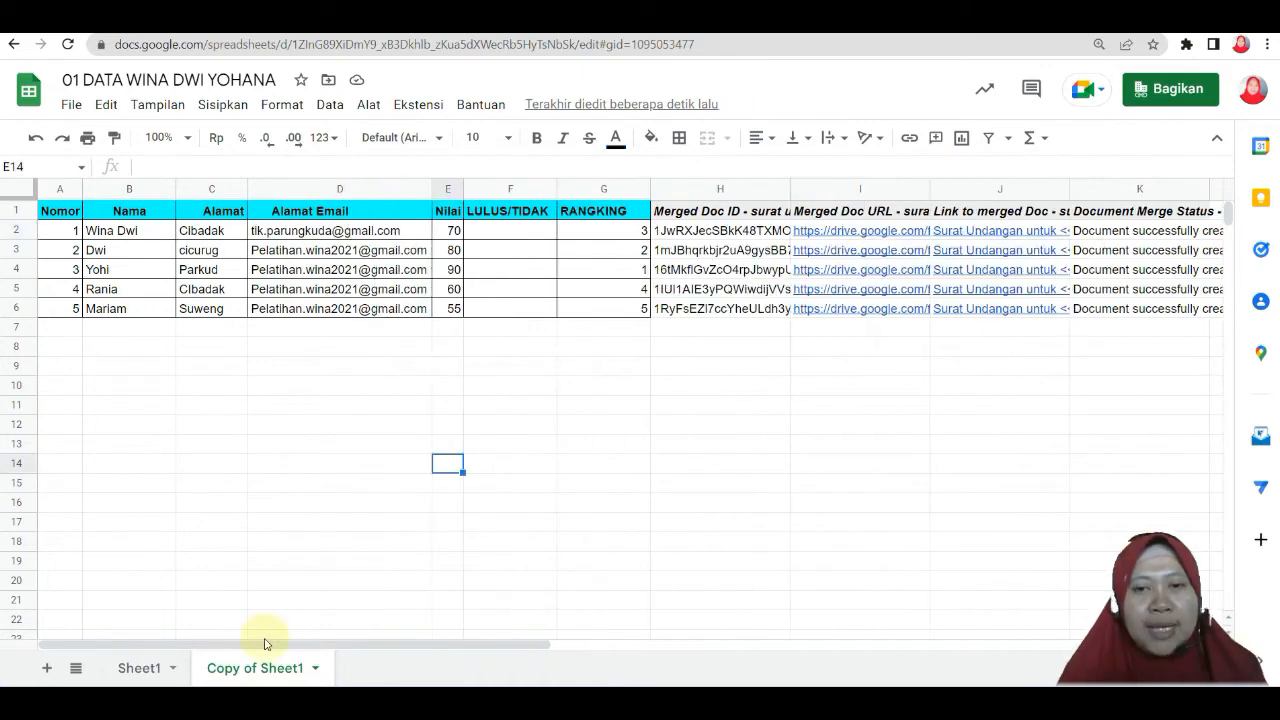
drag(330, 648, 728, 640)
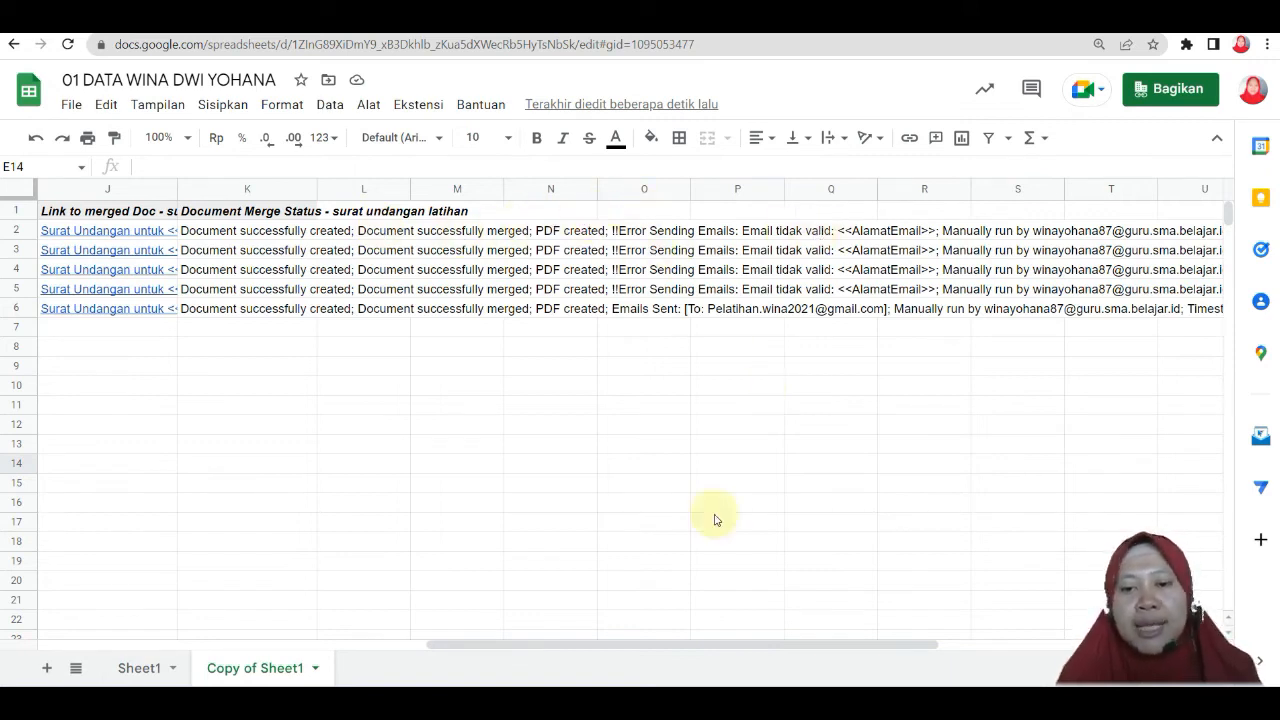
drag(652, 640, 565, 658)
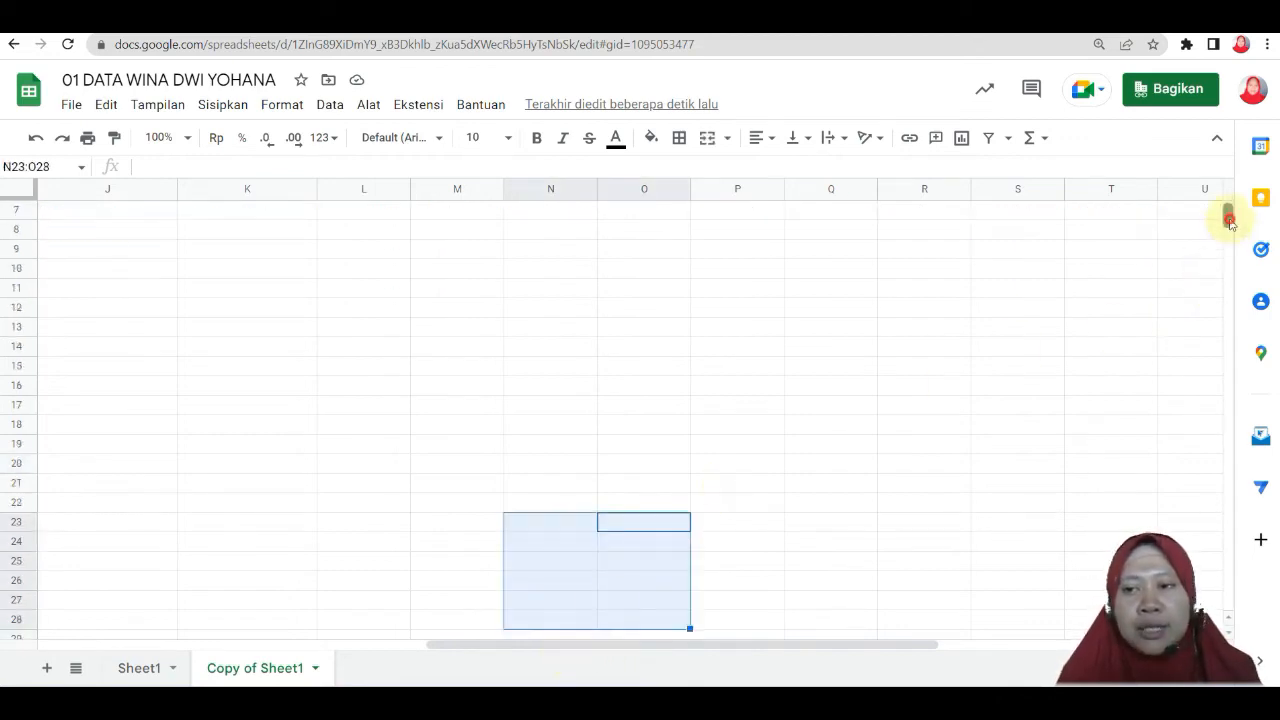
drag(1229, 214, 1230, 200)
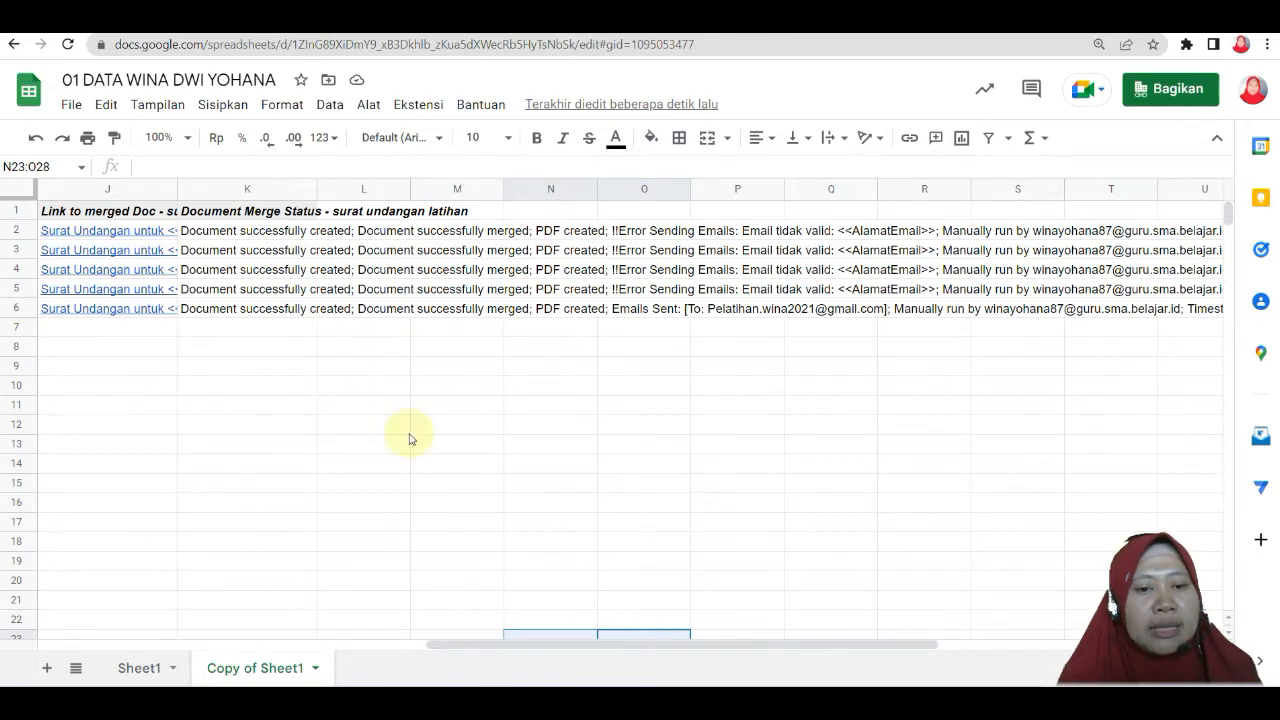
Clear the merge results in H2:L6 beneath the merged document headers
drag(443, 646, 289, 659)
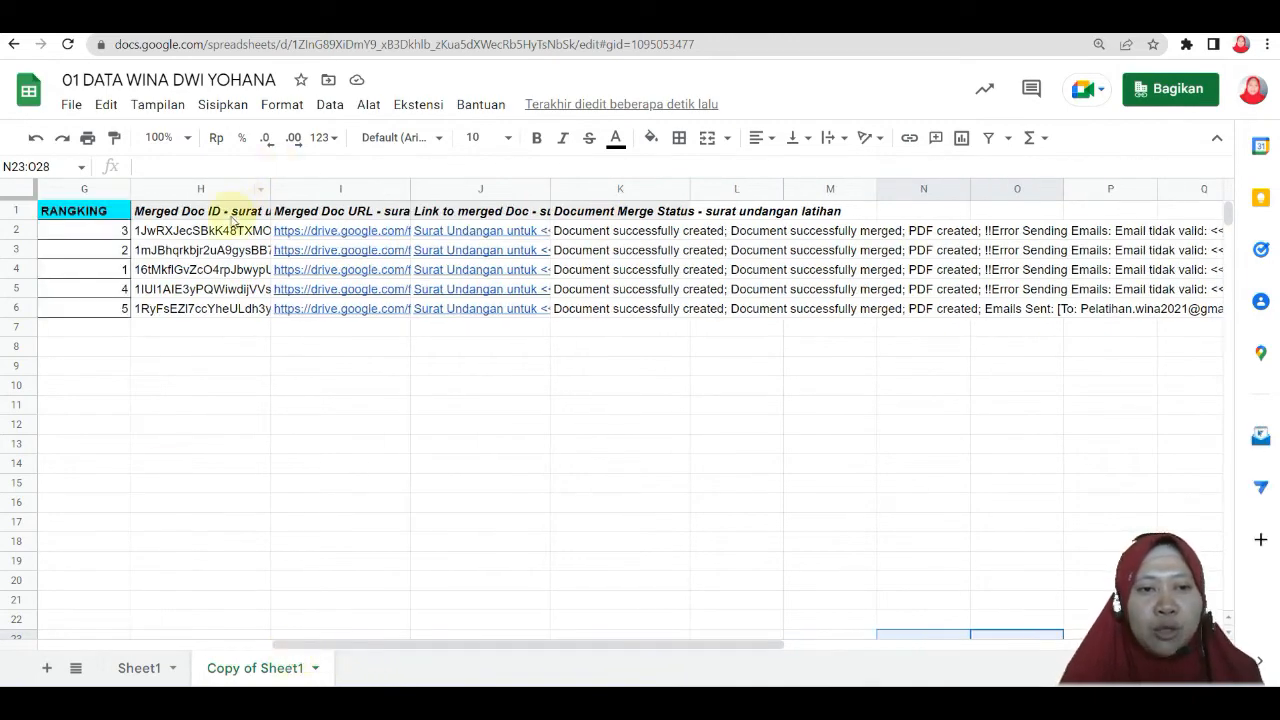
drag(230, 228, 763, 316)
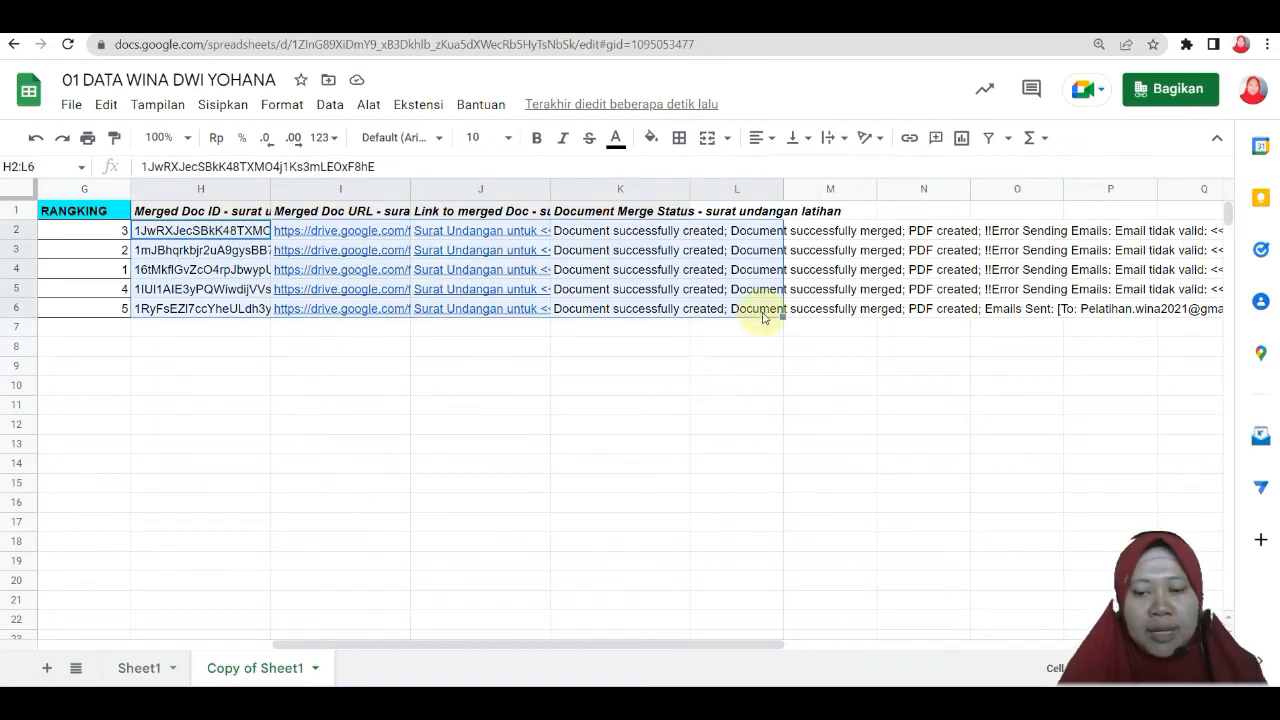
key(Delete)
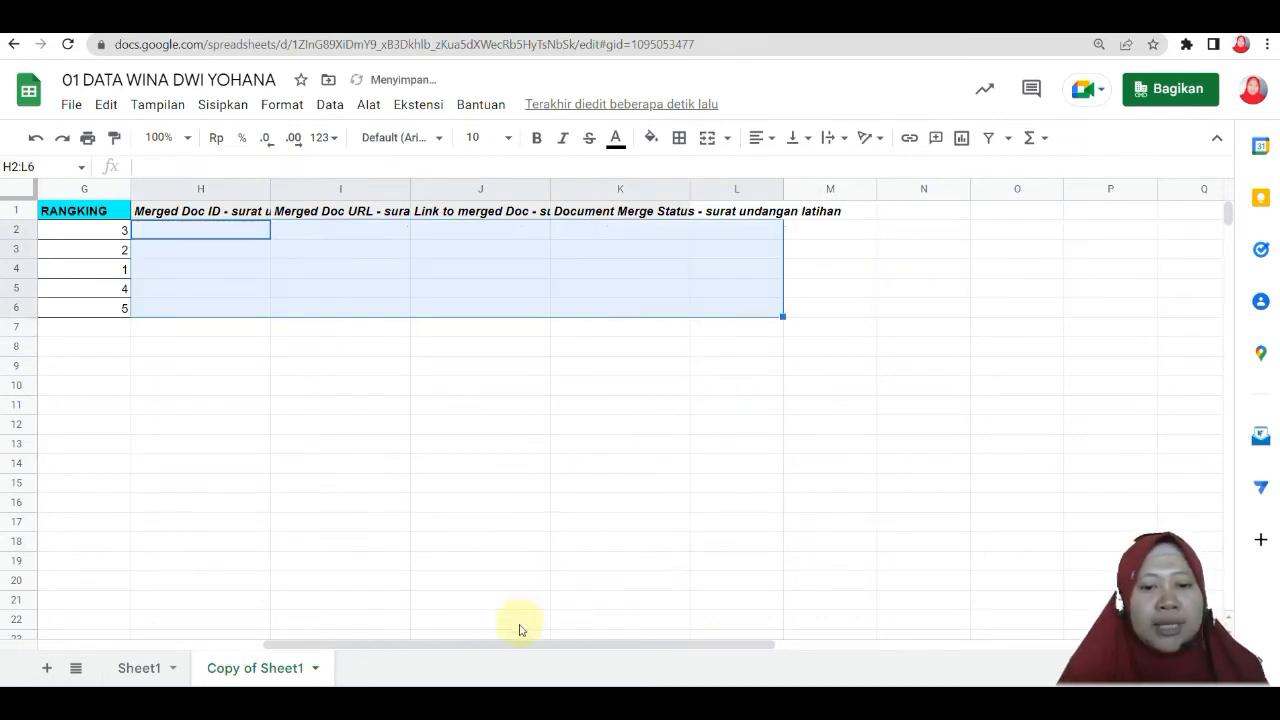
Remove the leading spaces from the Alamat Email header in D1
drag(503, 646, 229, 665)
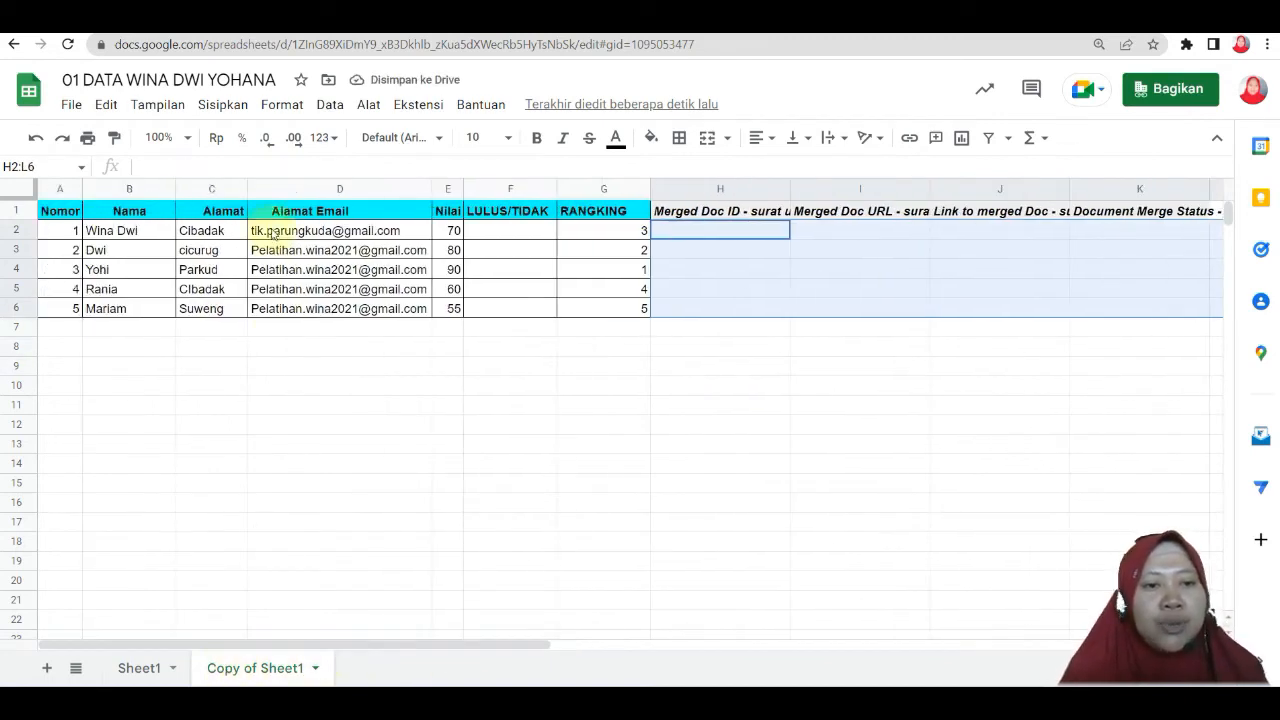
click(273, 213)
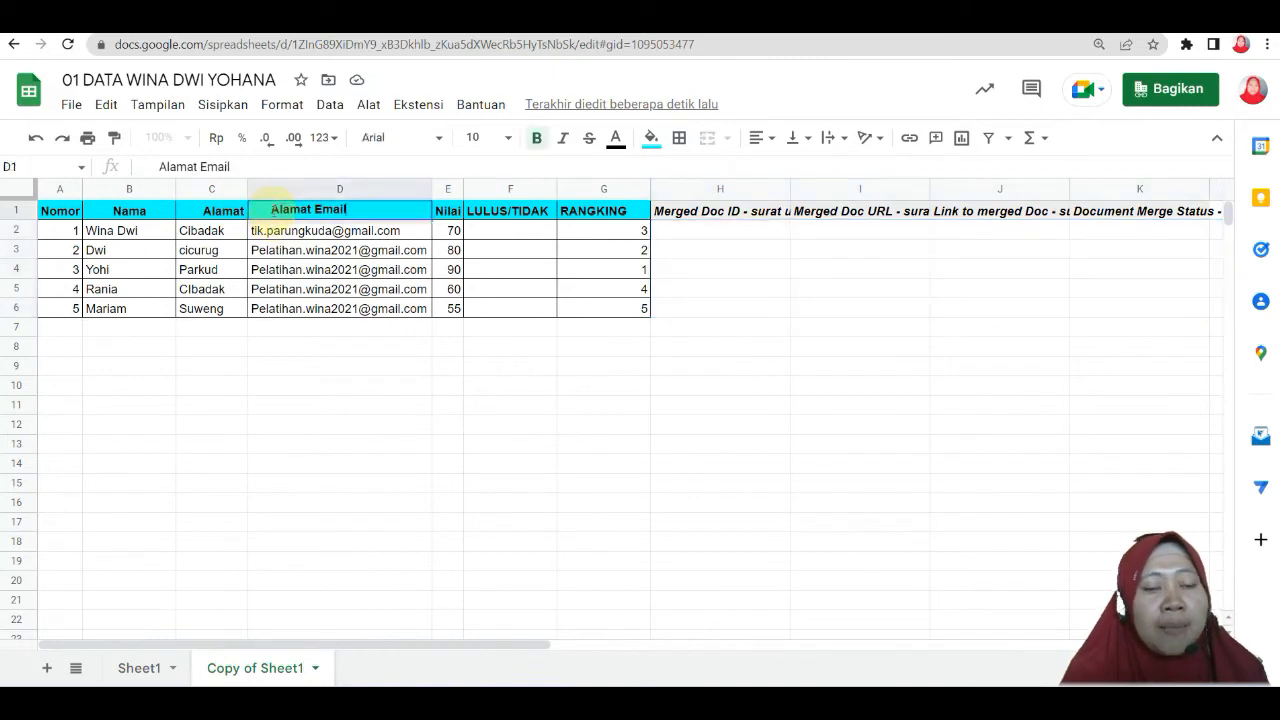
drag(272, 210, 246, 216)
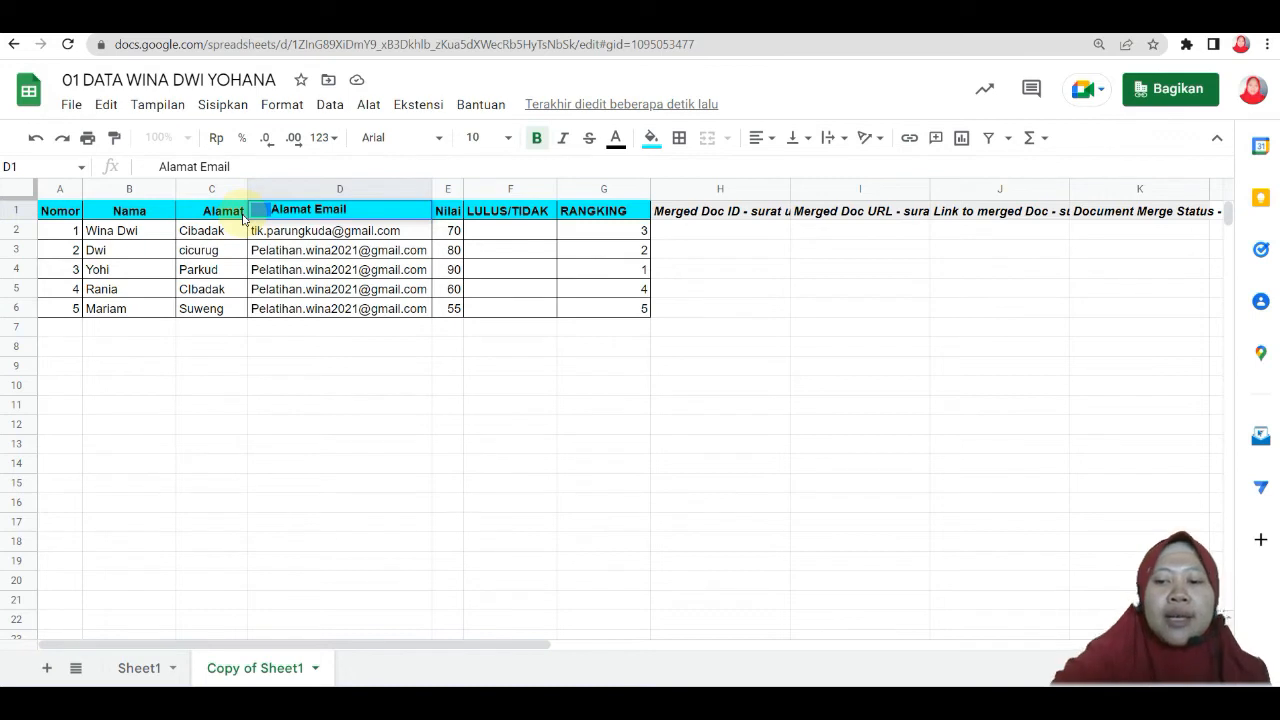
key(BackSpace)
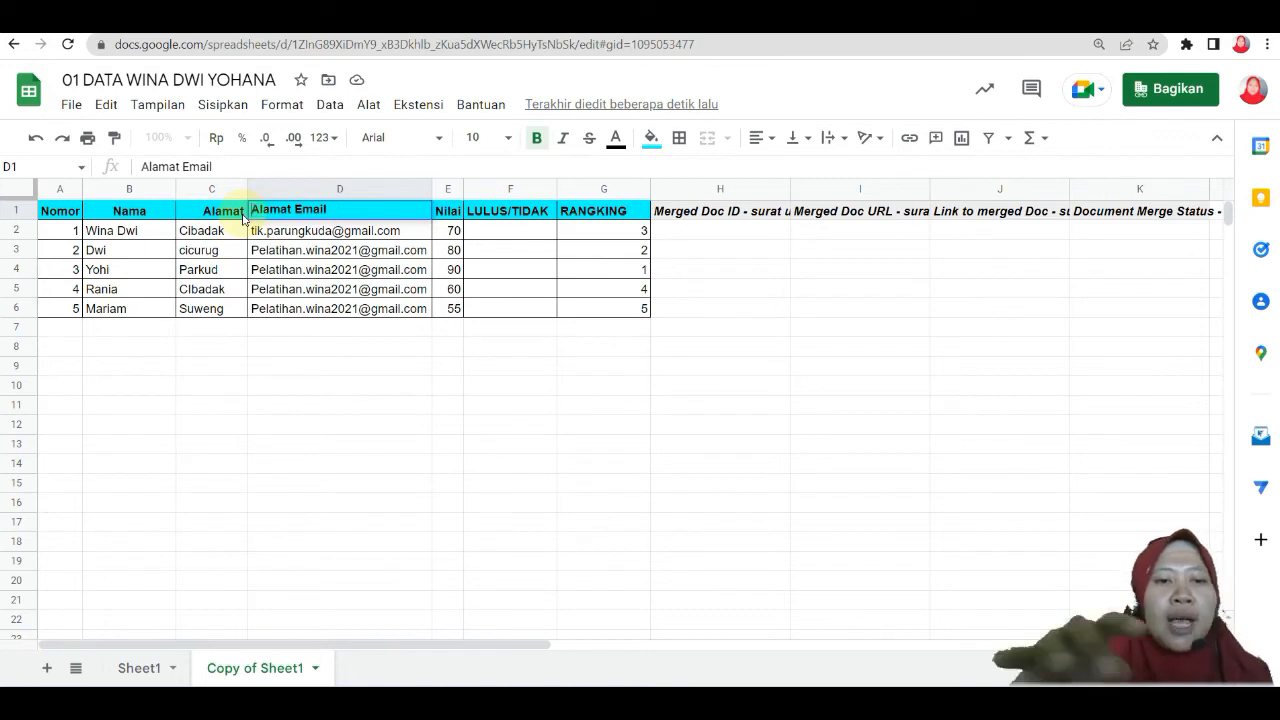
click(292, 333)
Centre the Alamat Email header in D1 horizontally
click(331, 215)
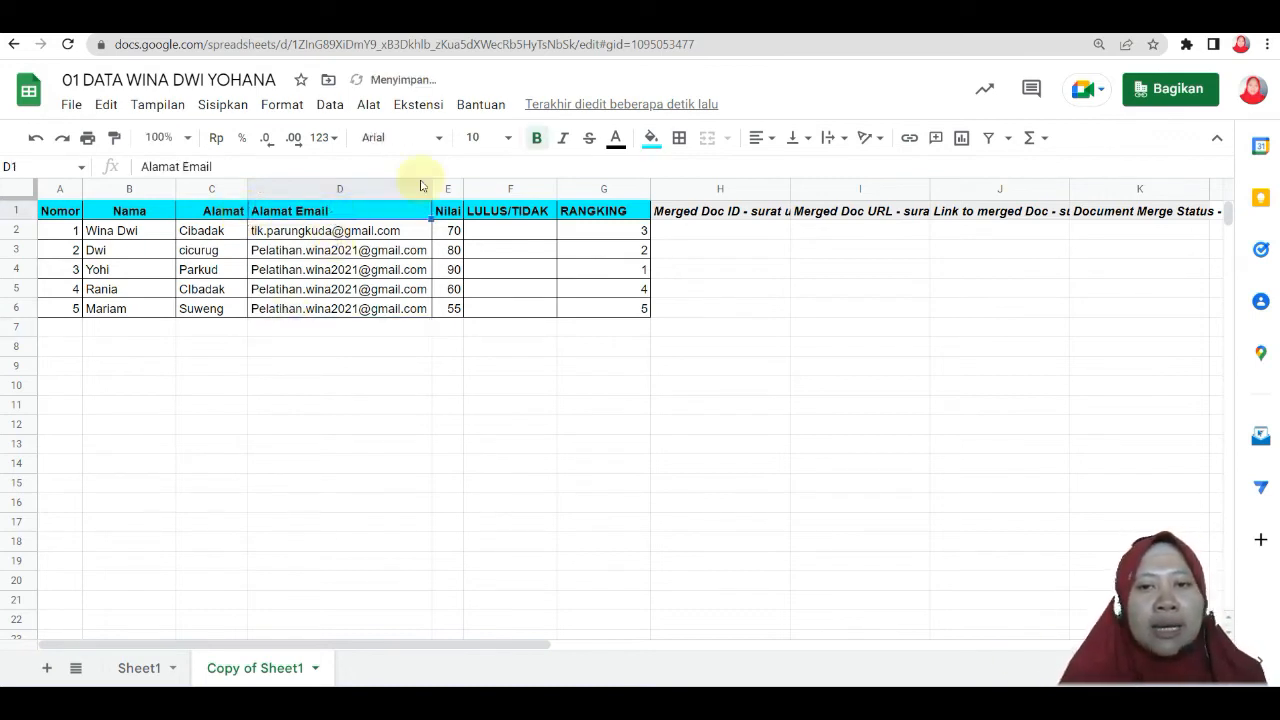
click(762, 137)
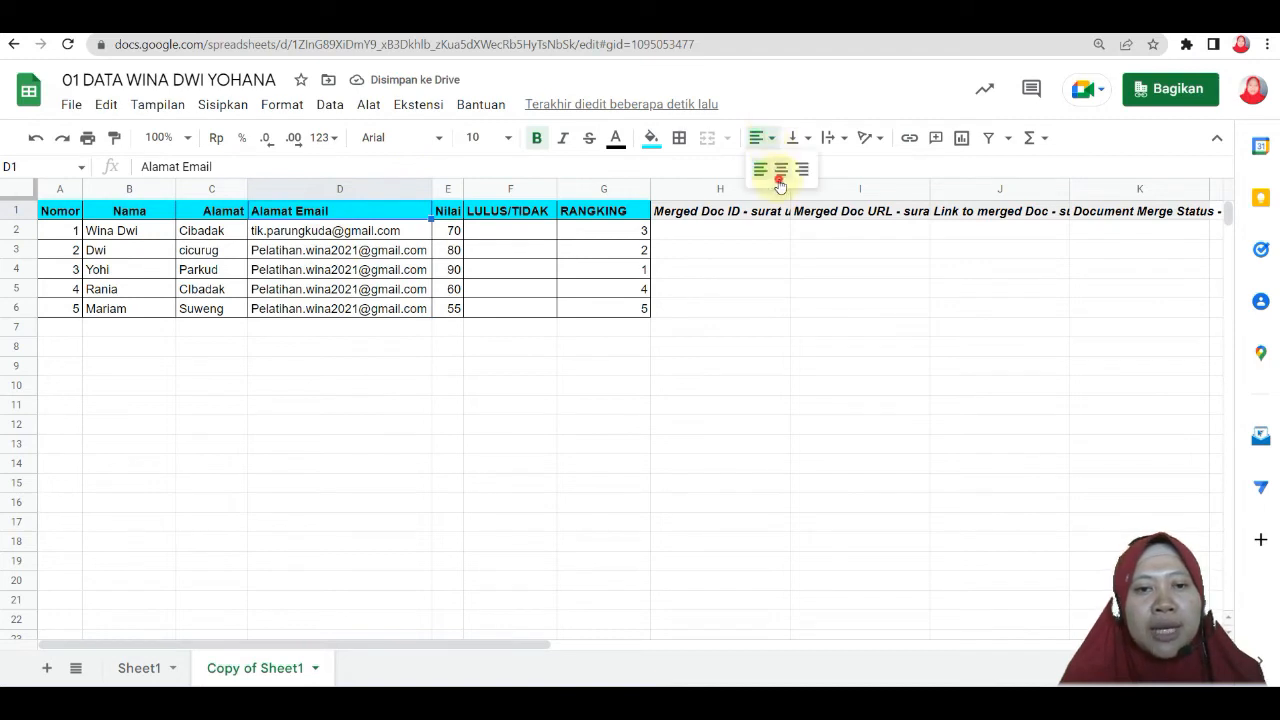
click(780, 180)
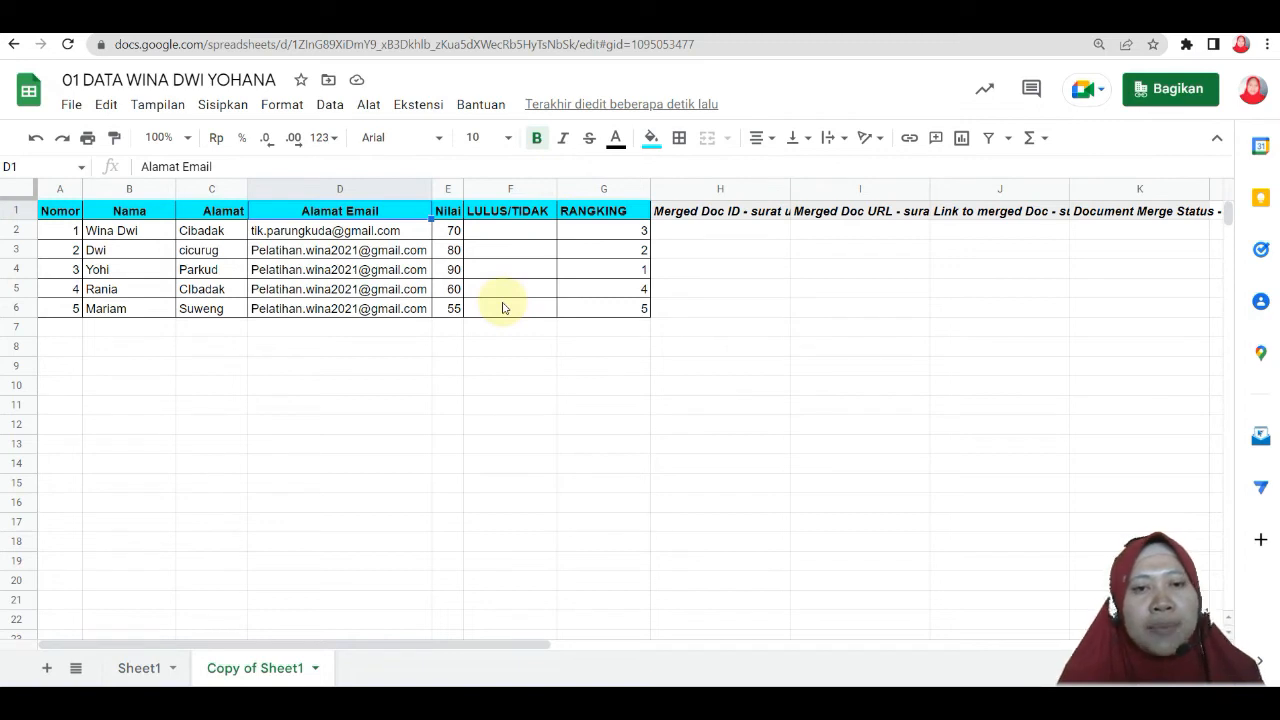
Reopen Autocrat and open the surat undangan latihan job for editing
click(416, 106)
mouse_move(440, 261)
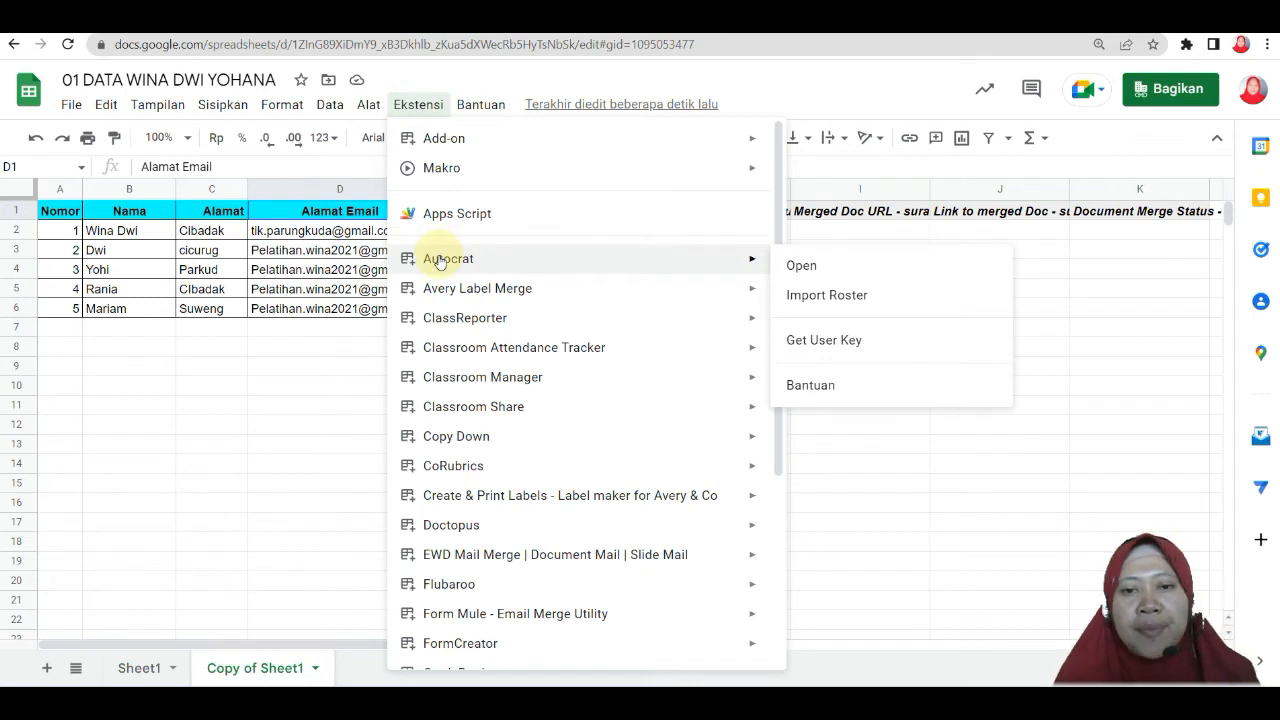
click(794, 270)
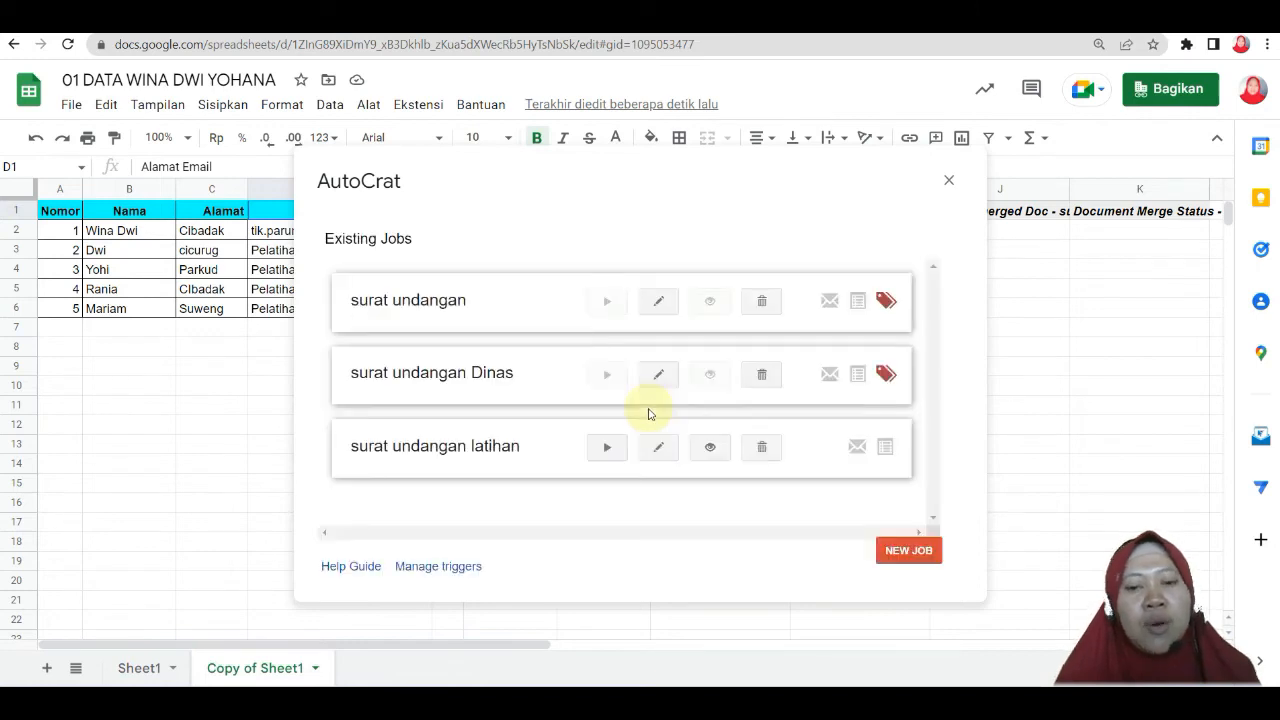
click(659, 451)
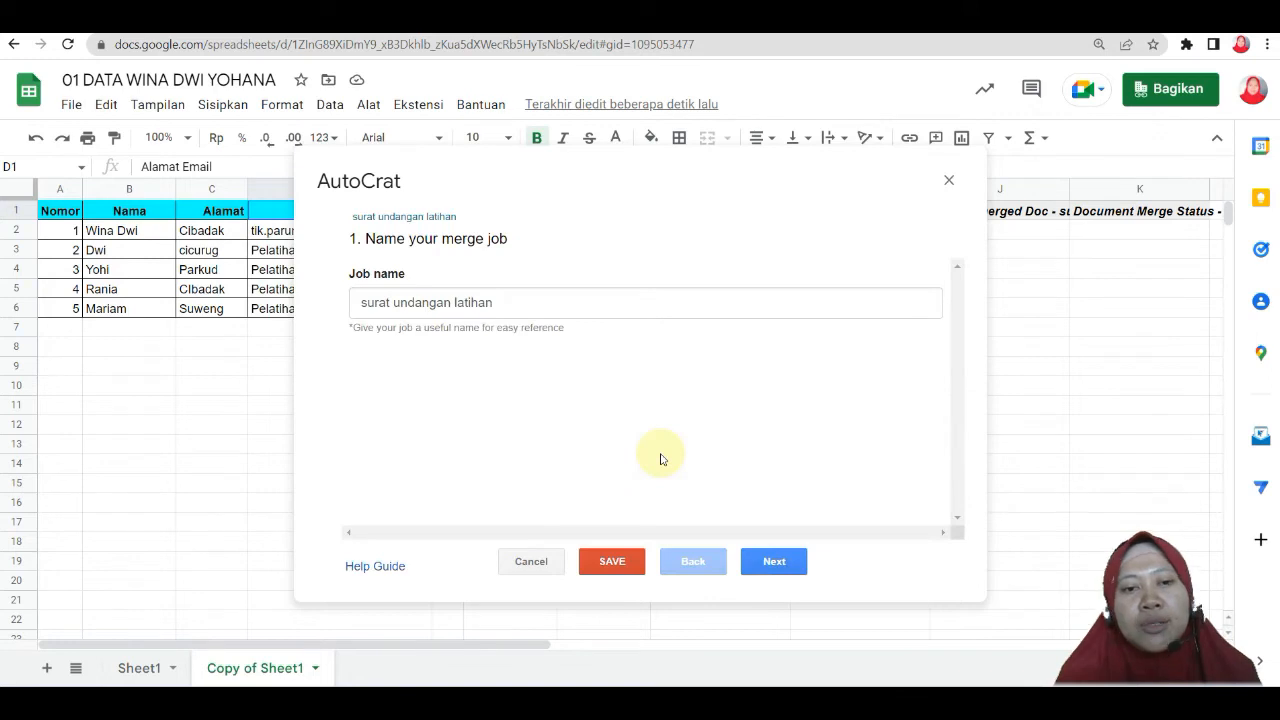
Advance the surat undangan latihan job to its document sharing and email settings and bring the email recipient details into view
click(770, 562)
click(770, 562)
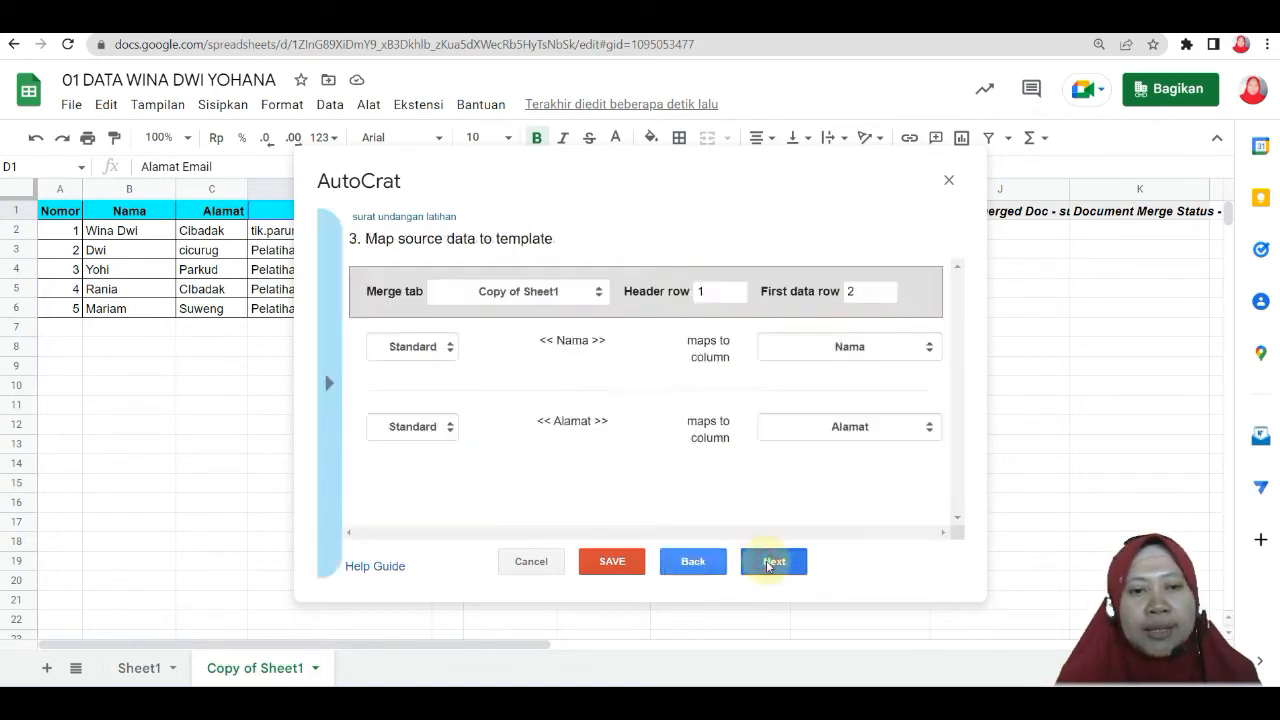
click(770, 562)
click(770, 562)
click(770, 562)
click(770, 562)
click(770, 562)
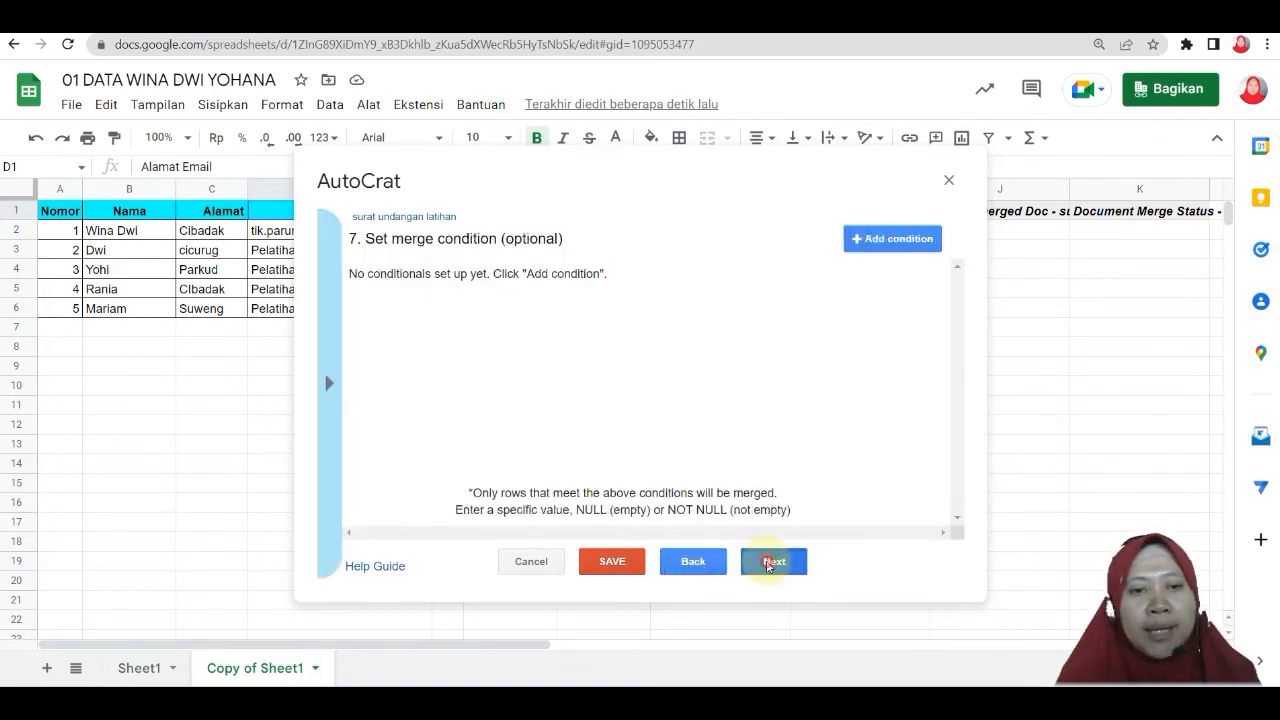
drag(960, 348, 968, 423)
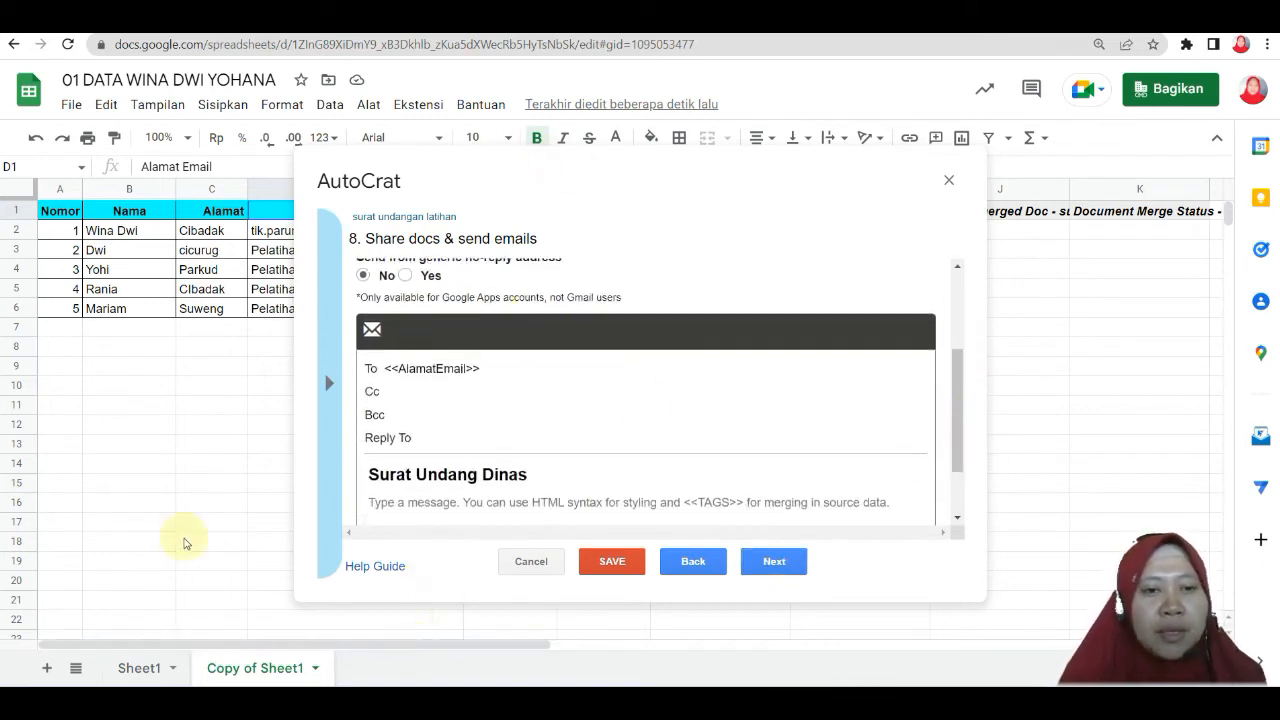
Add a space between the words in the email recipient tag so it reads <<Alamat Email>>, and save the job
click(170, 523)
key(ctrl+minus)
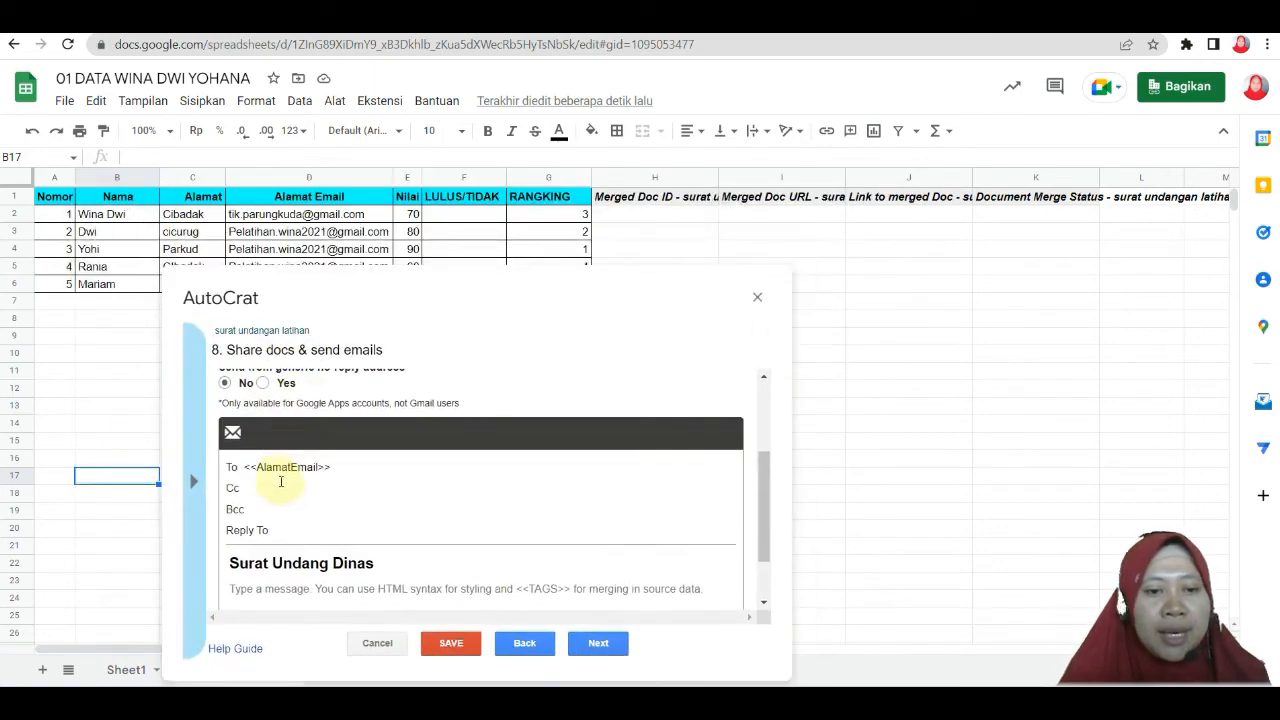
click(289, 467)
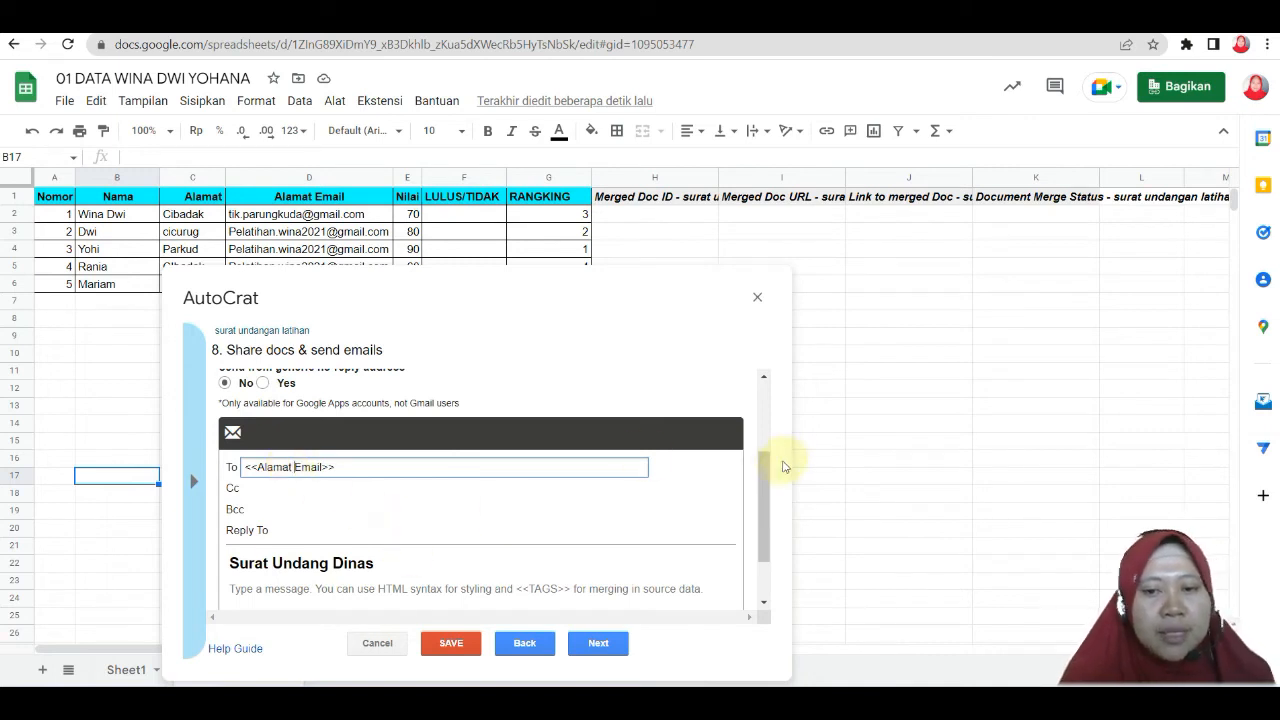
drag(766, 466, 768, 507)
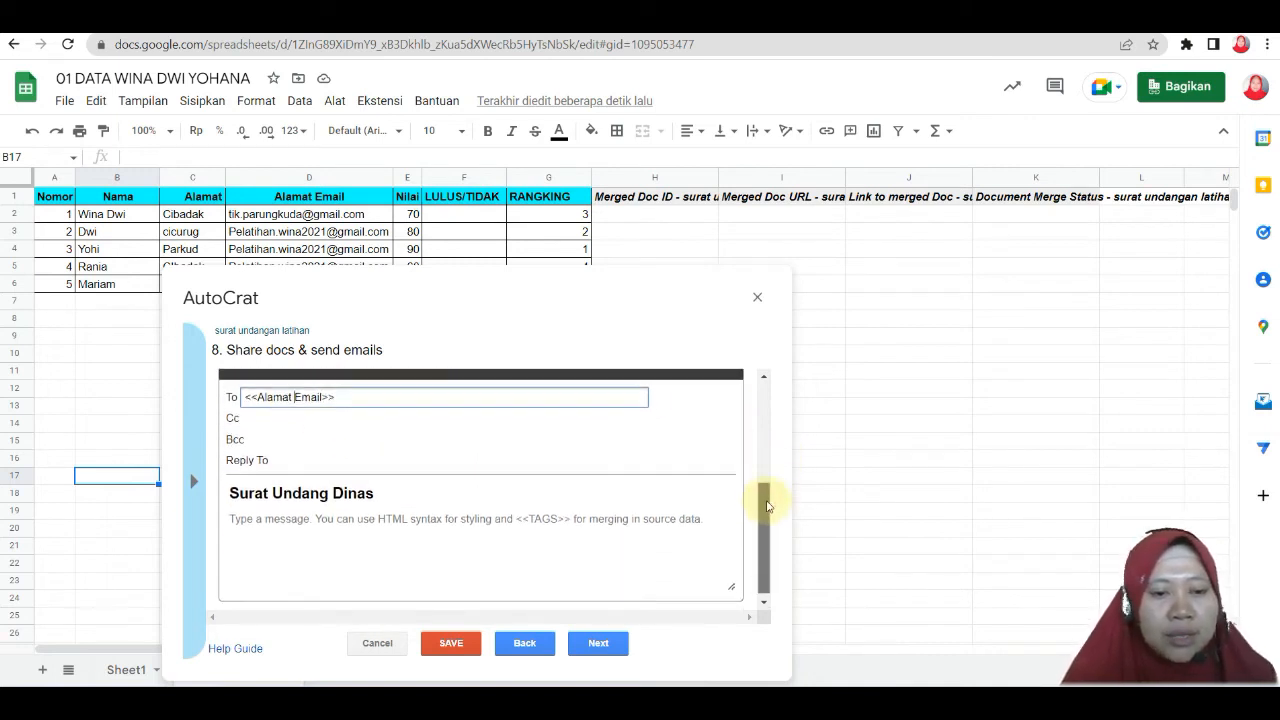
click(598, 645)
click(487, 643)
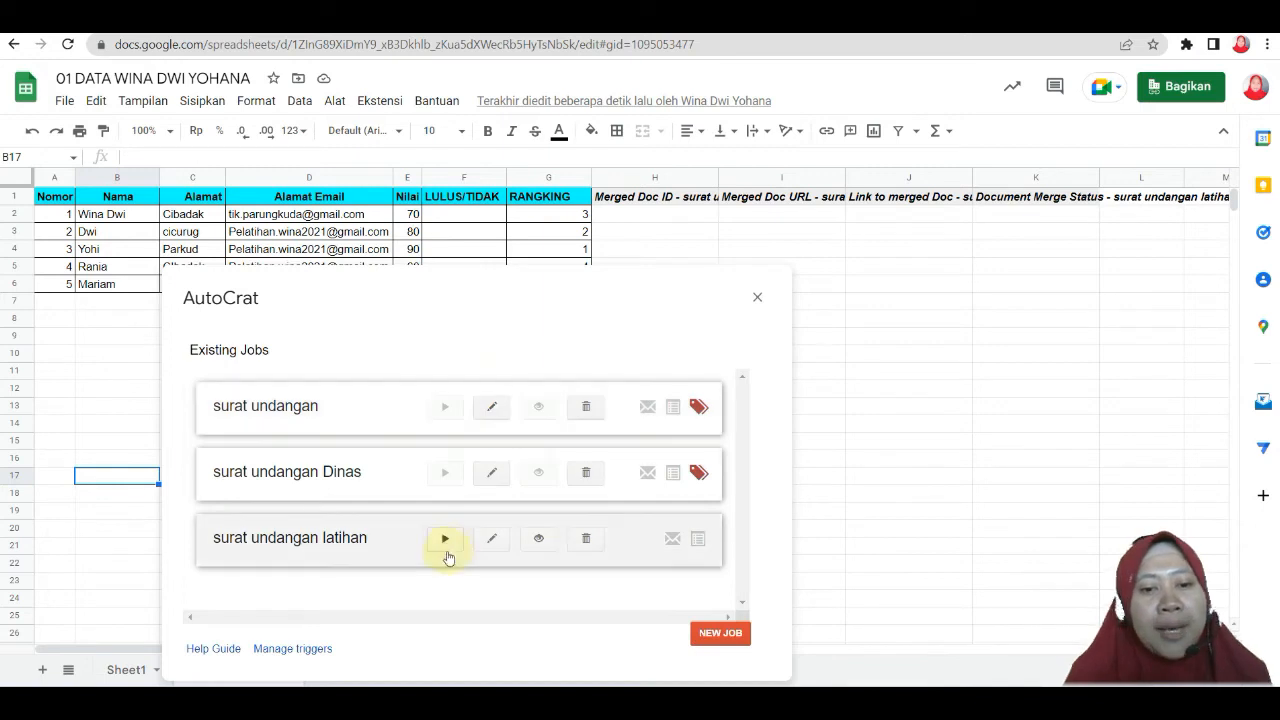
Run the surat undangan latihan job and inspect the Document Merge Status entry in row 2
click(446, 548)
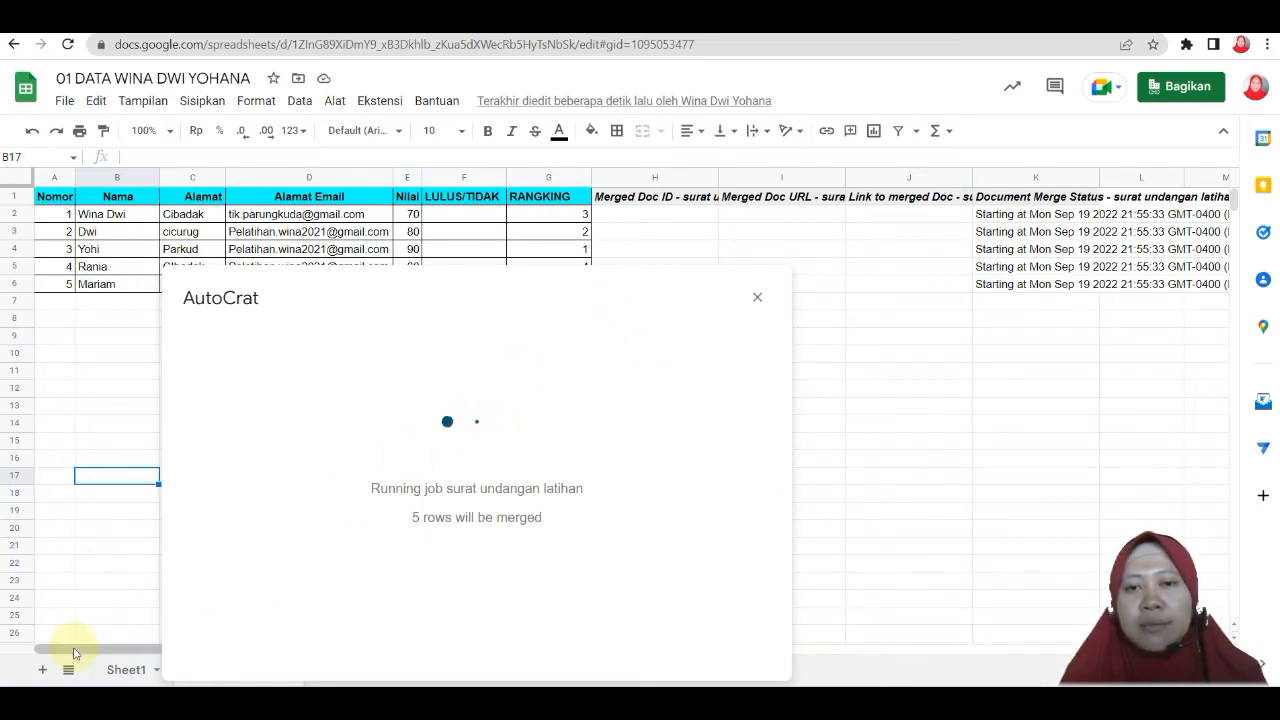
drag(74, 653, 867, 649)
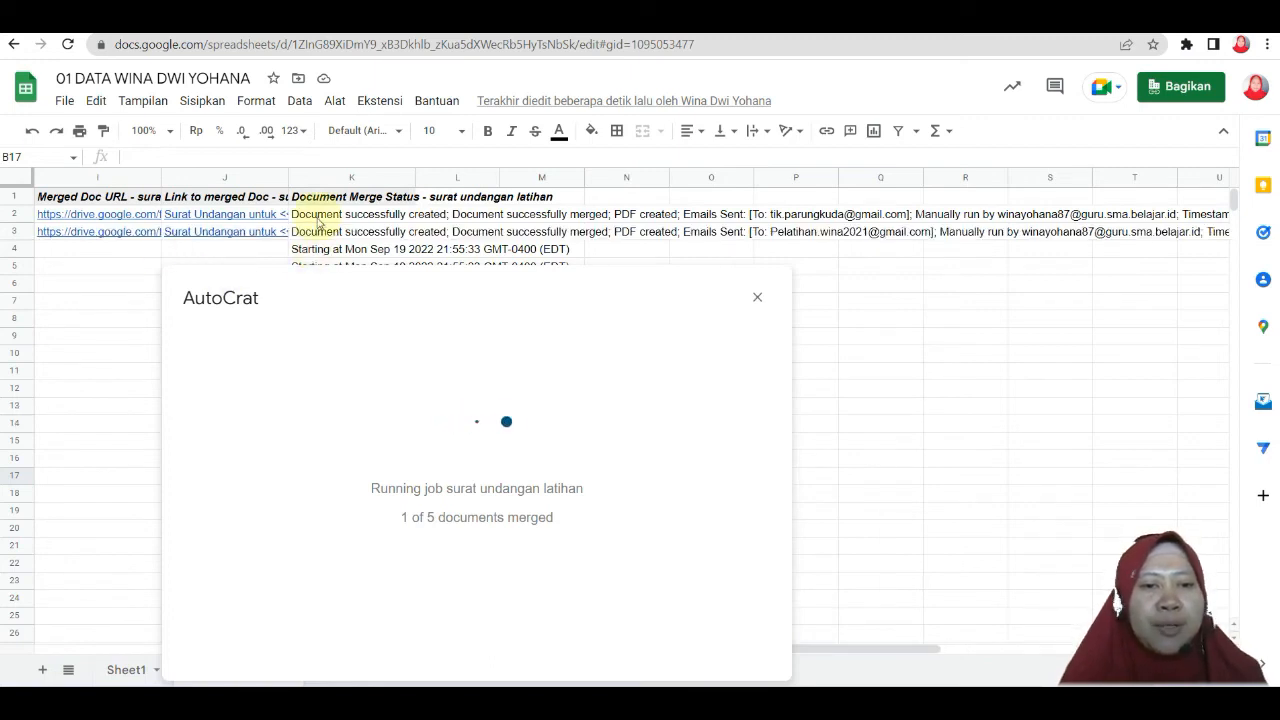
click(381, 216)
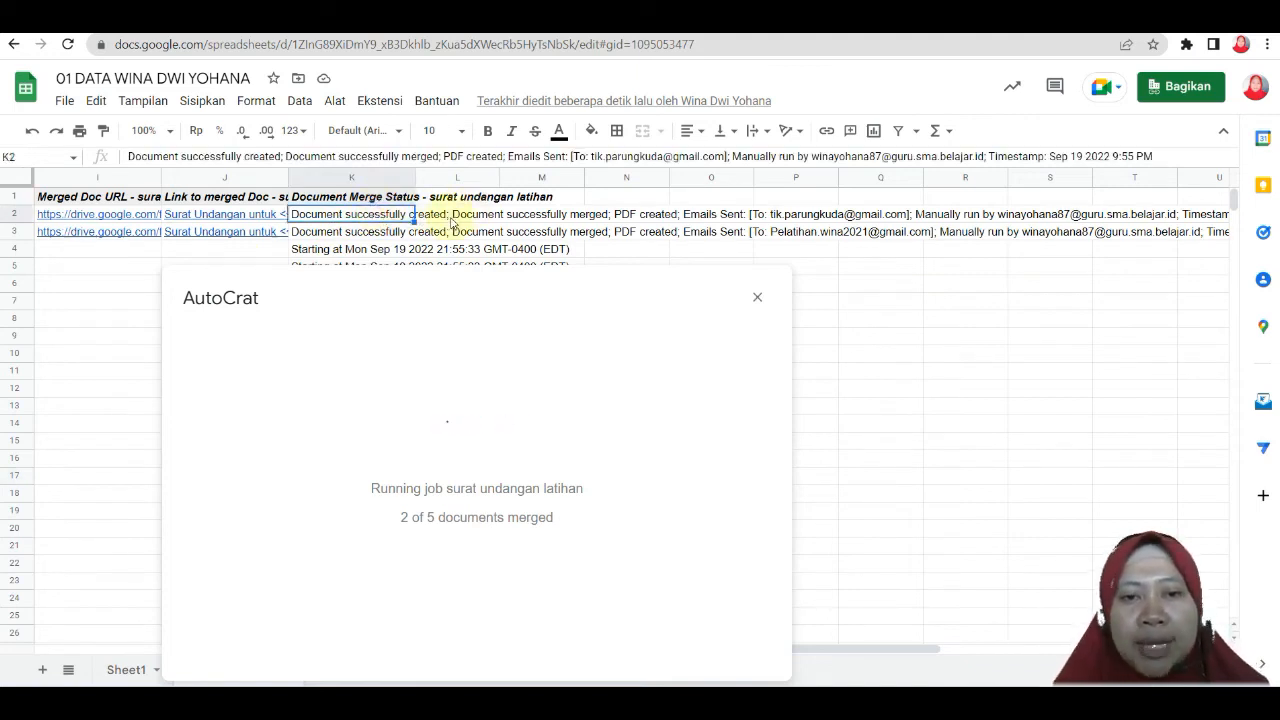
click(540, 215)
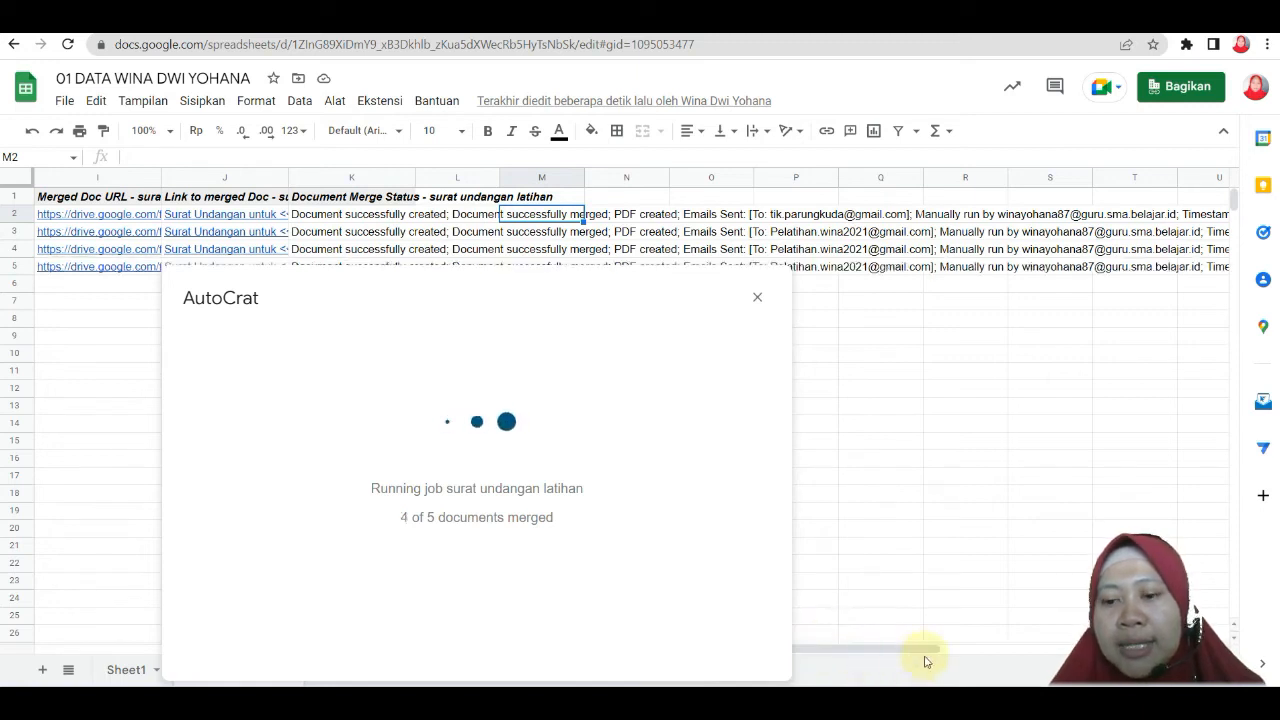
Clear the merge results in H2:L6
drag(909, 651, 743, 647)
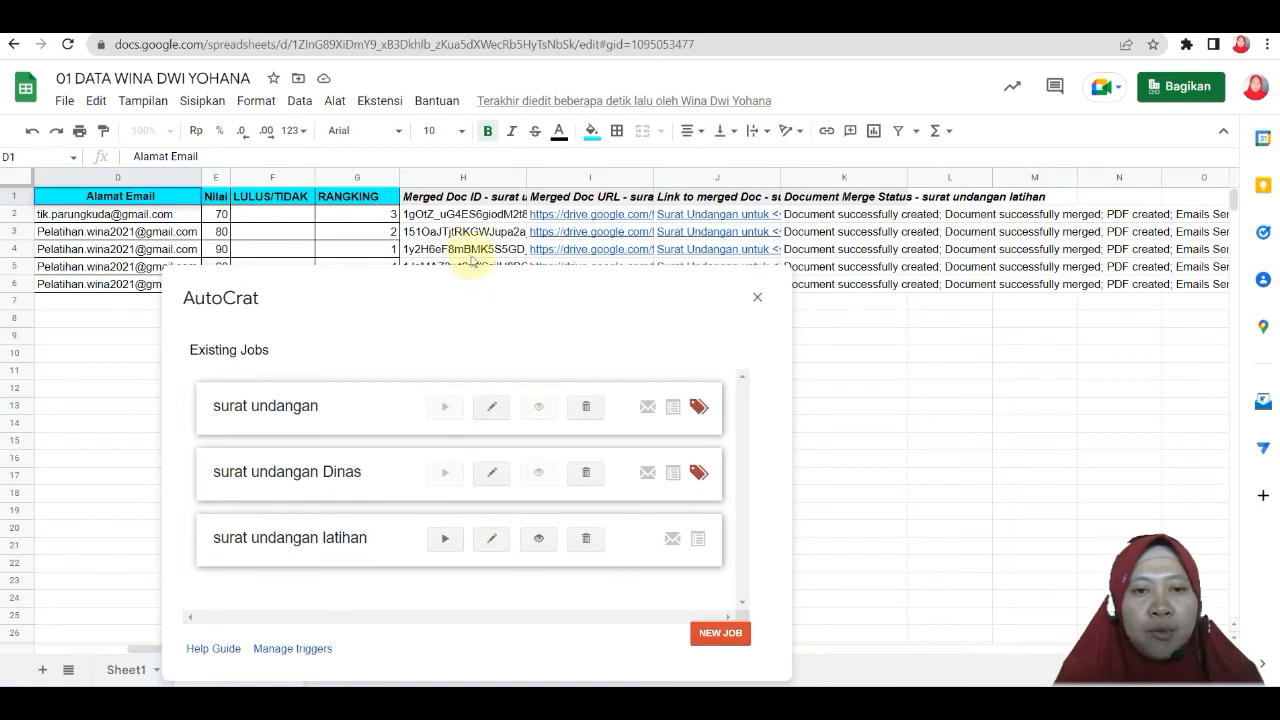
drag(450, 214, 968, 295)
key(Delete)
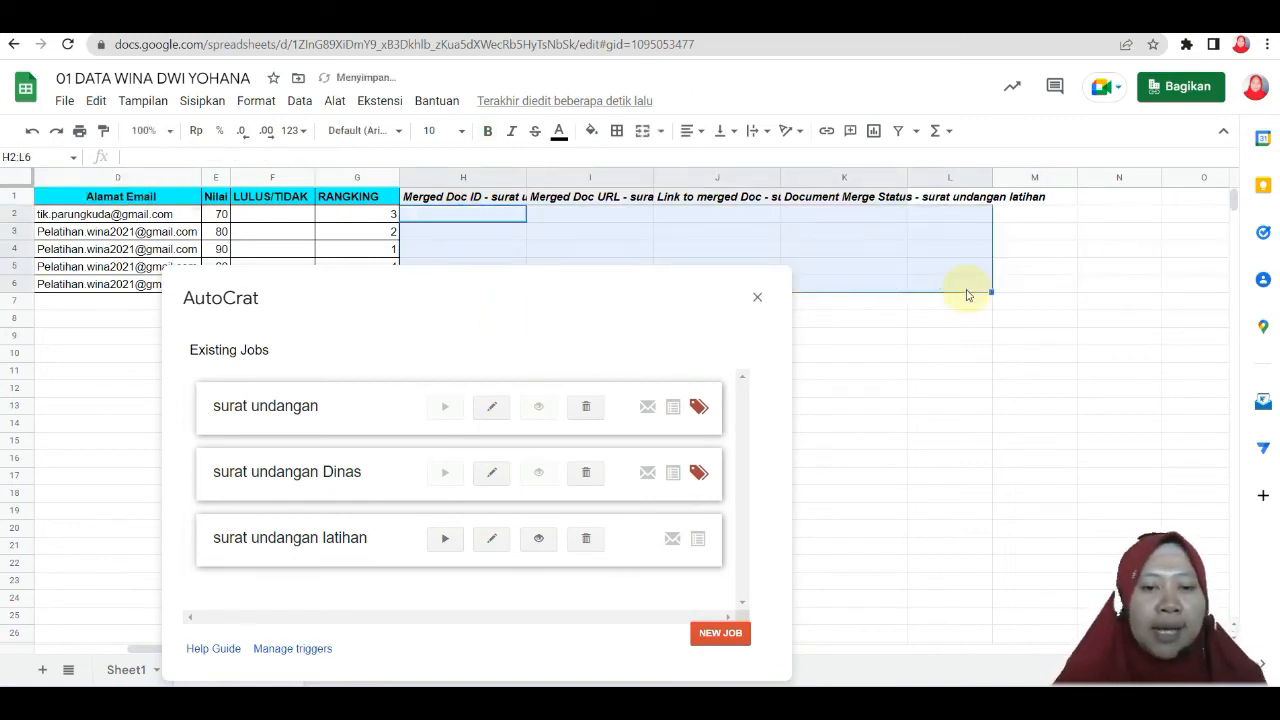
Reopen the surat undangan latihan job for editing and advance to its document sharing and email settings
click(490, 539)
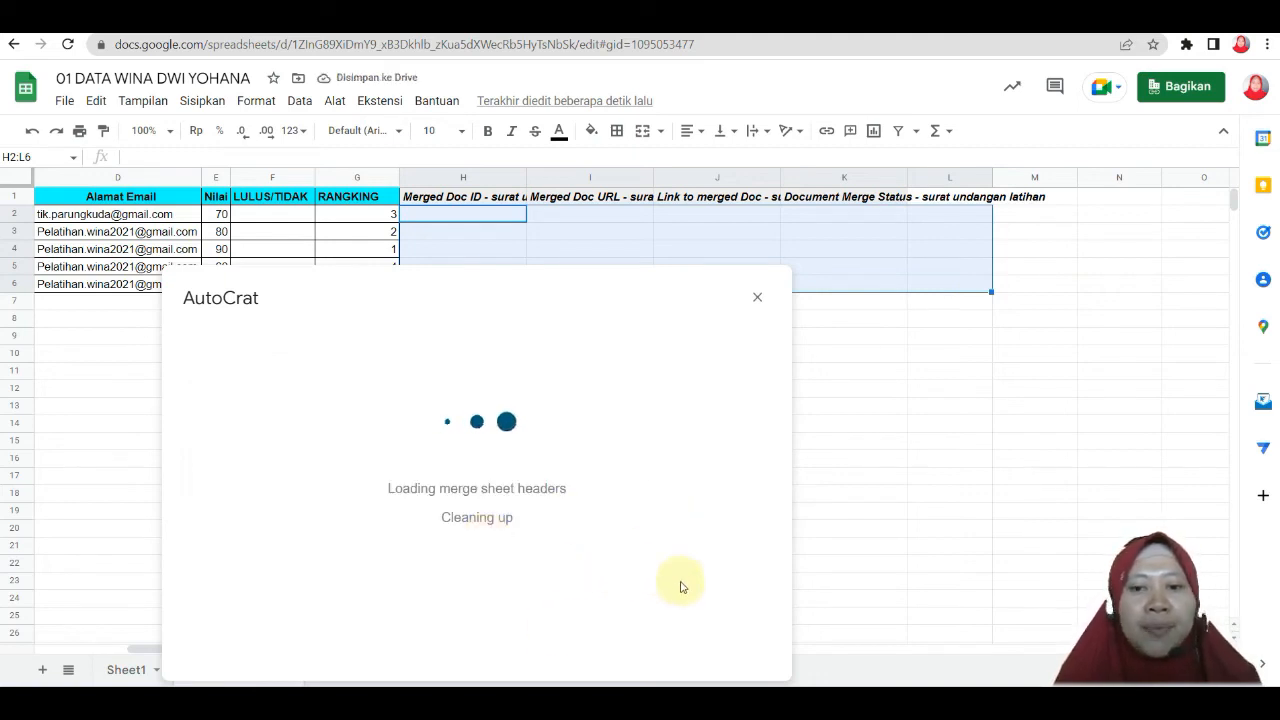
click(598, 644)
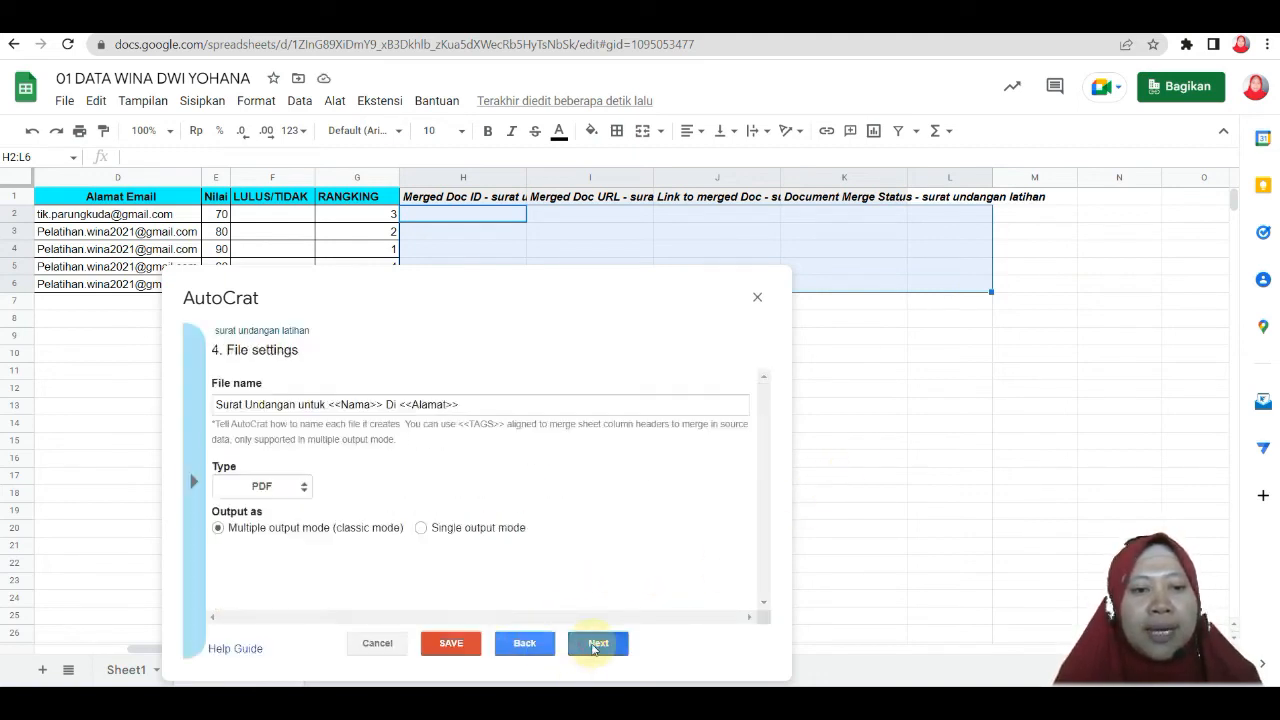
click(598, 644)
click(598, 644)
click(598, 644)
click(598, 644)
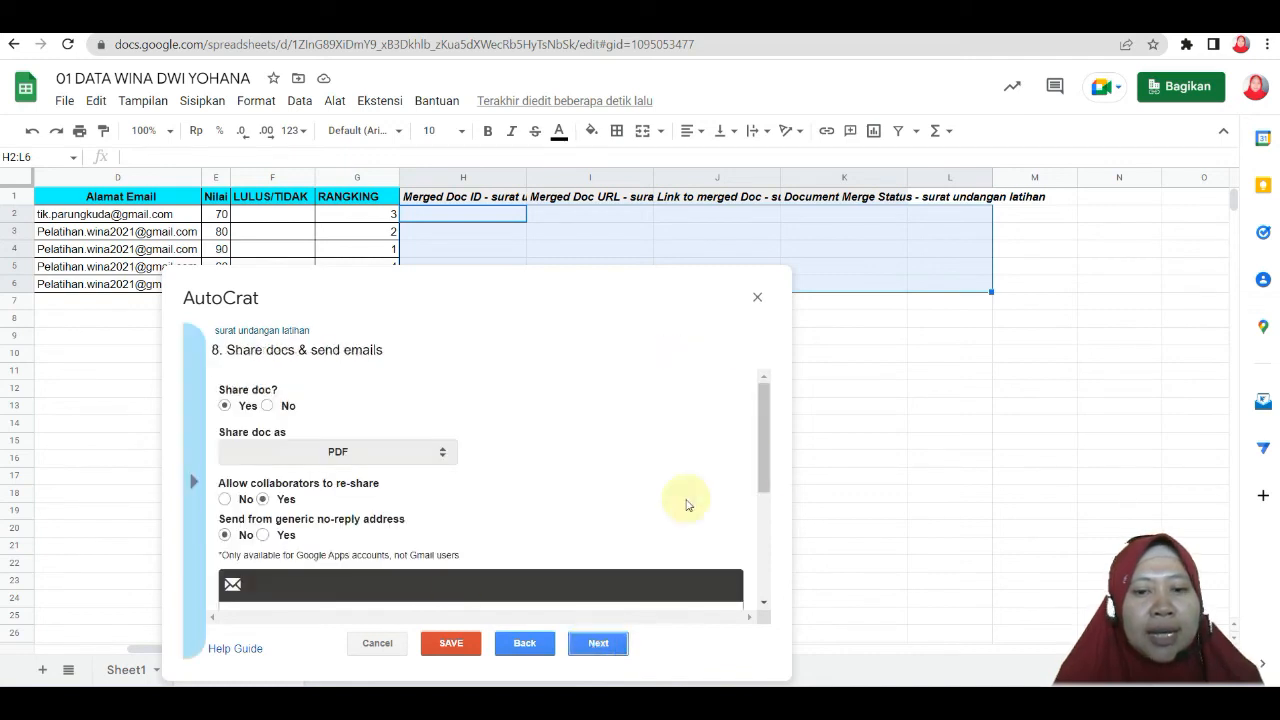
Insert two leading spaces before Alamat Email inside the email recipient tag and save the job
drag(760, 430, 764, 502)
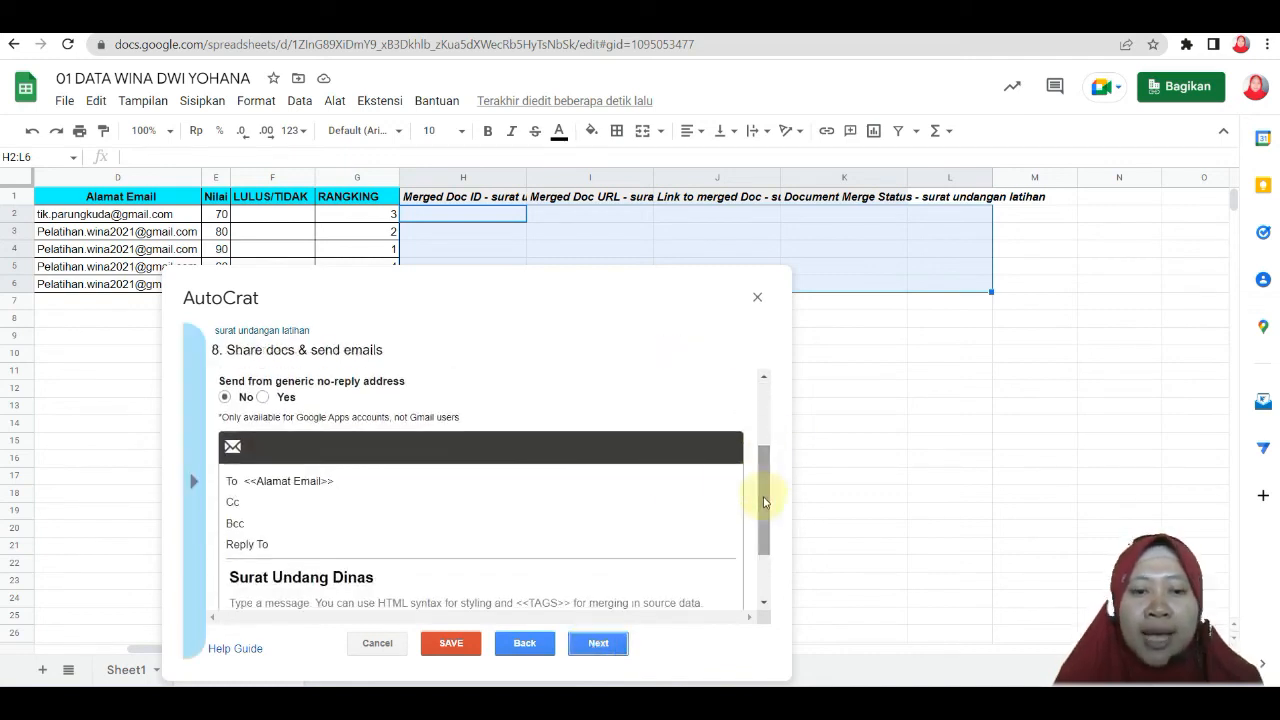
click(256, 481)
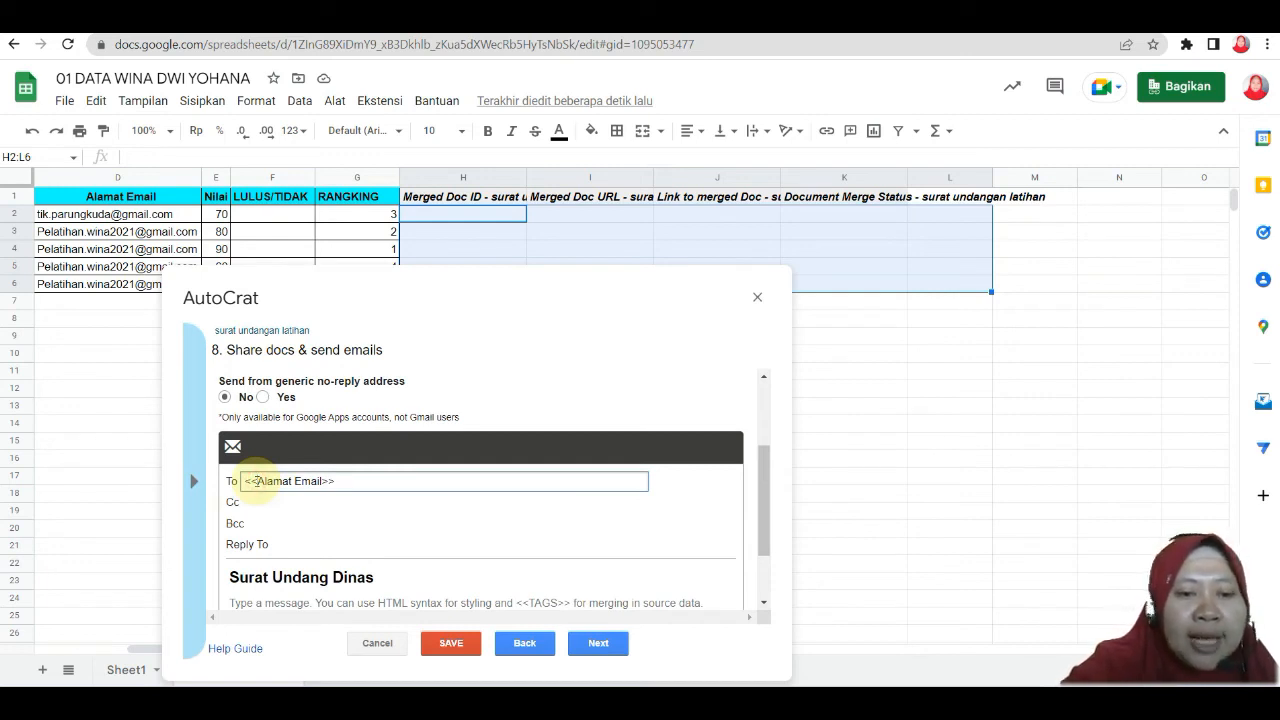
click(450, 643)
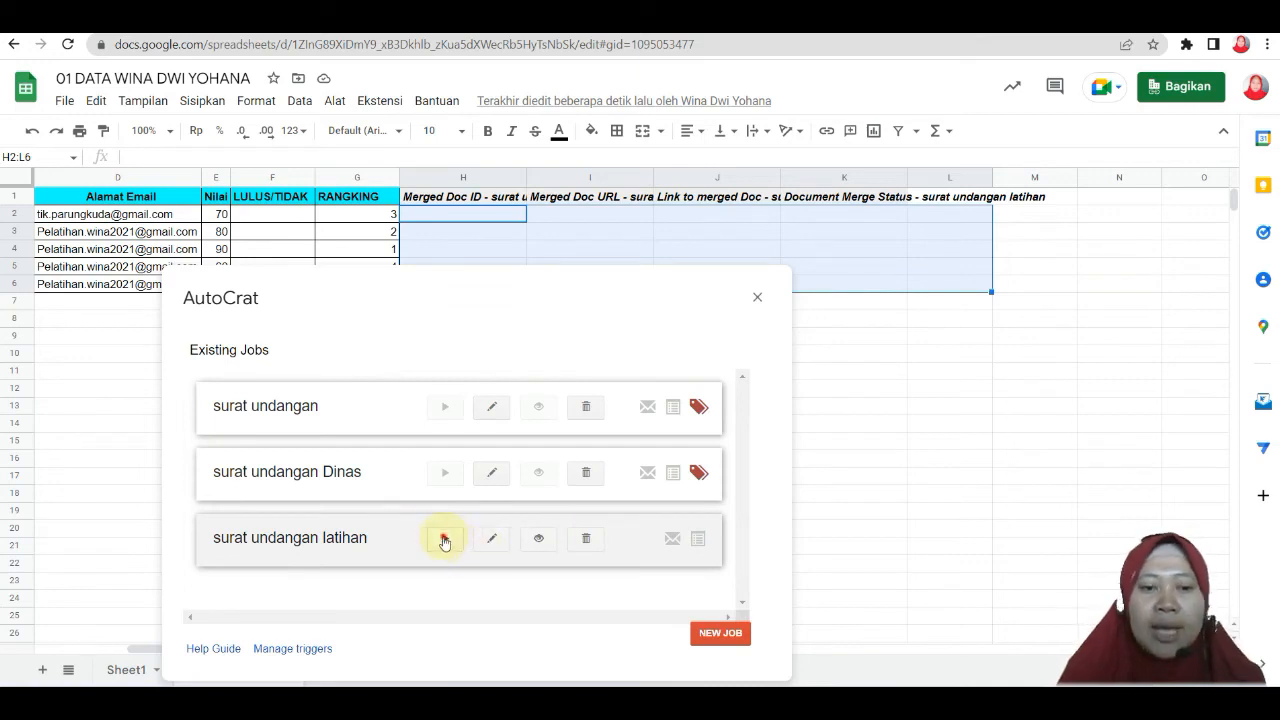
Run the surat undangan latihan job with the spaced recipient tag and examine the email part of the merge status
click(445, 540)
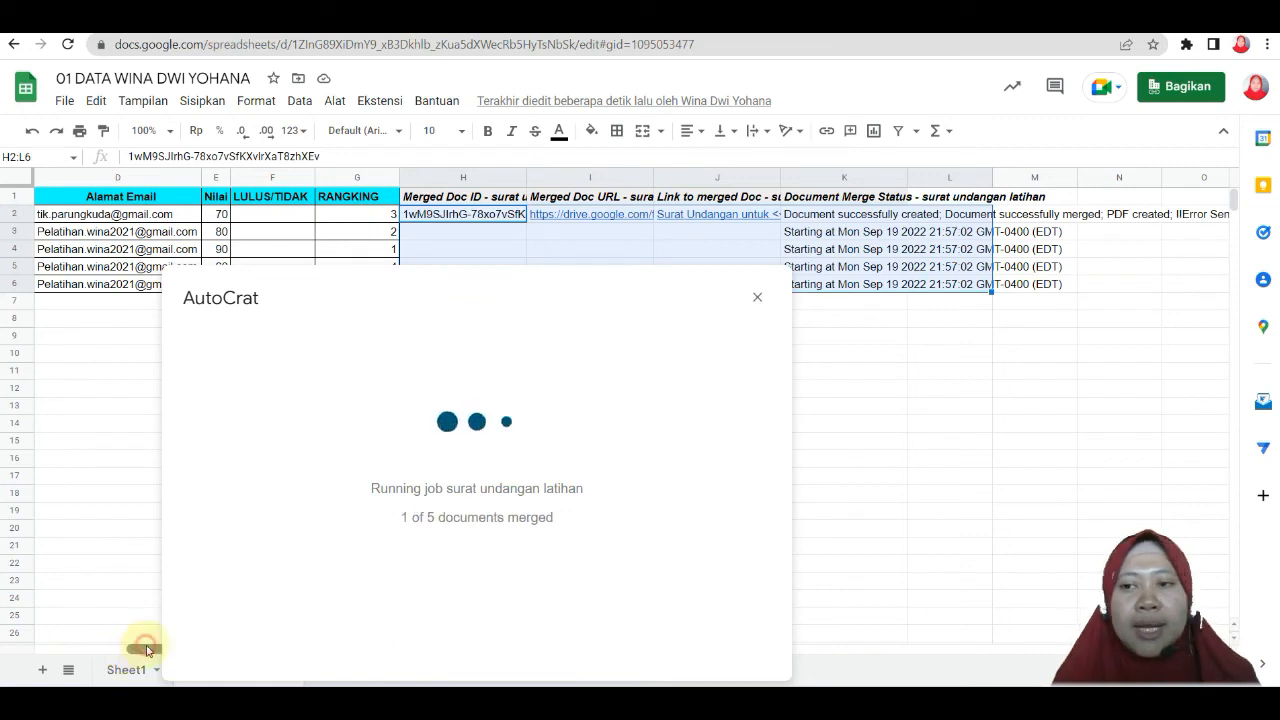
drag(143, 651, 252, 646)
drag(300, 653, 442, 649)
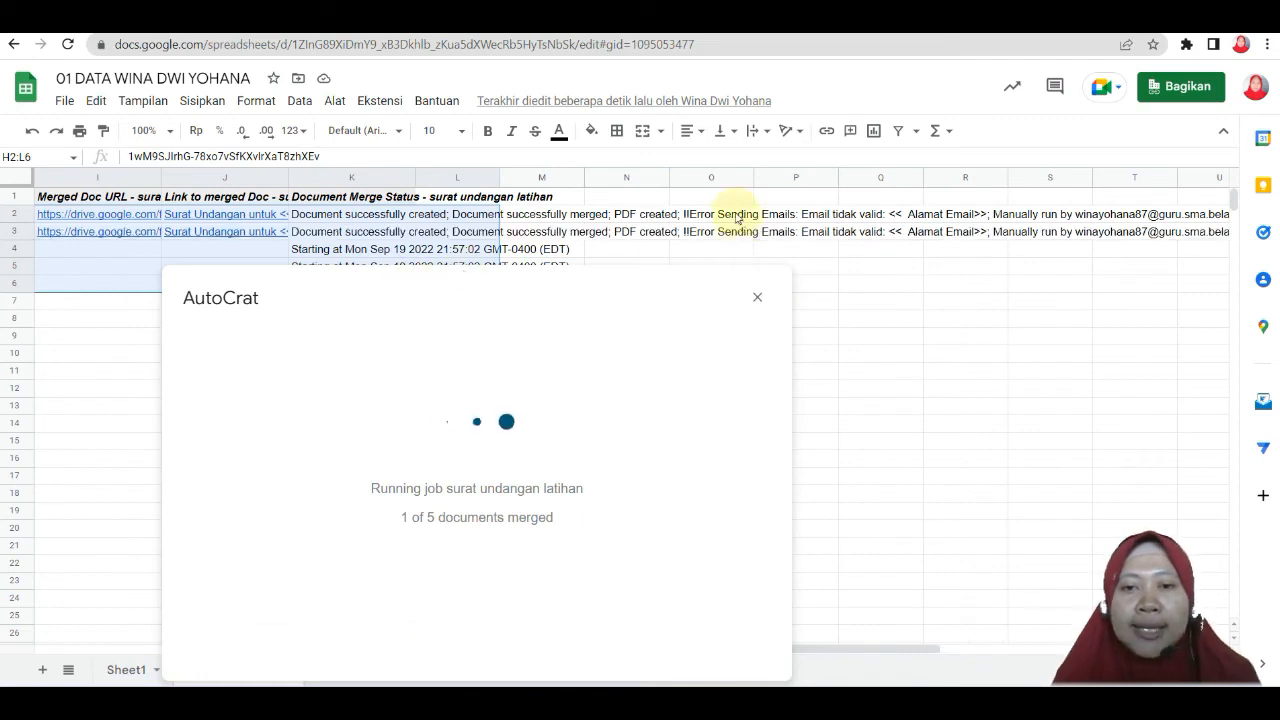
click(736, 218)
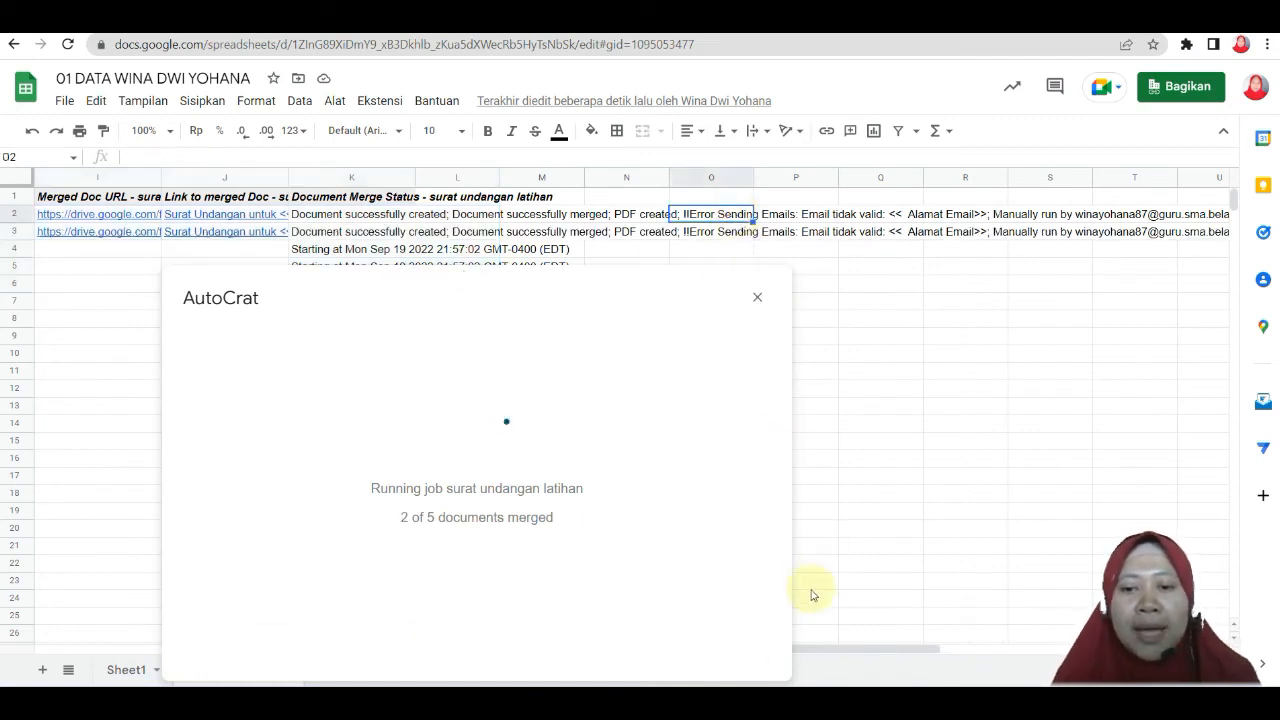
drag(820, 649, 237, 678)
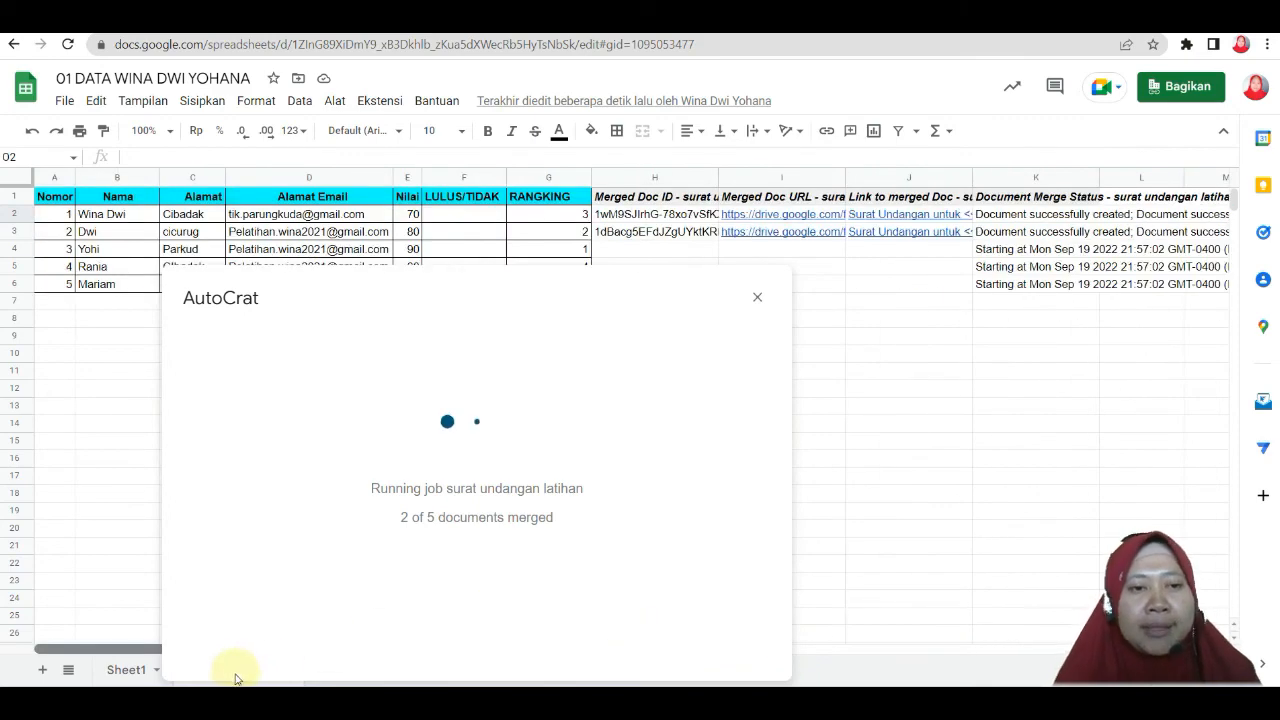
Check the Alamat Email header in D1, close Autocrat and clear the merge results in H2:L6
click(270, 202)
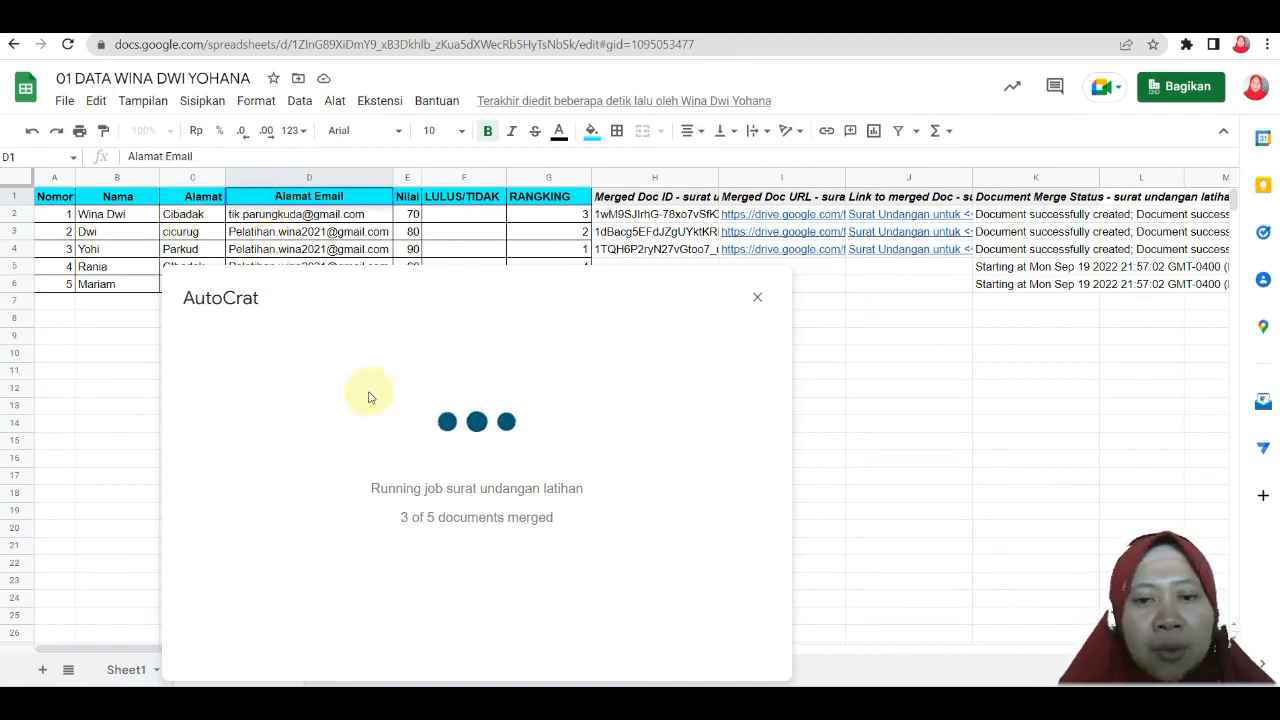
click(757, 299)
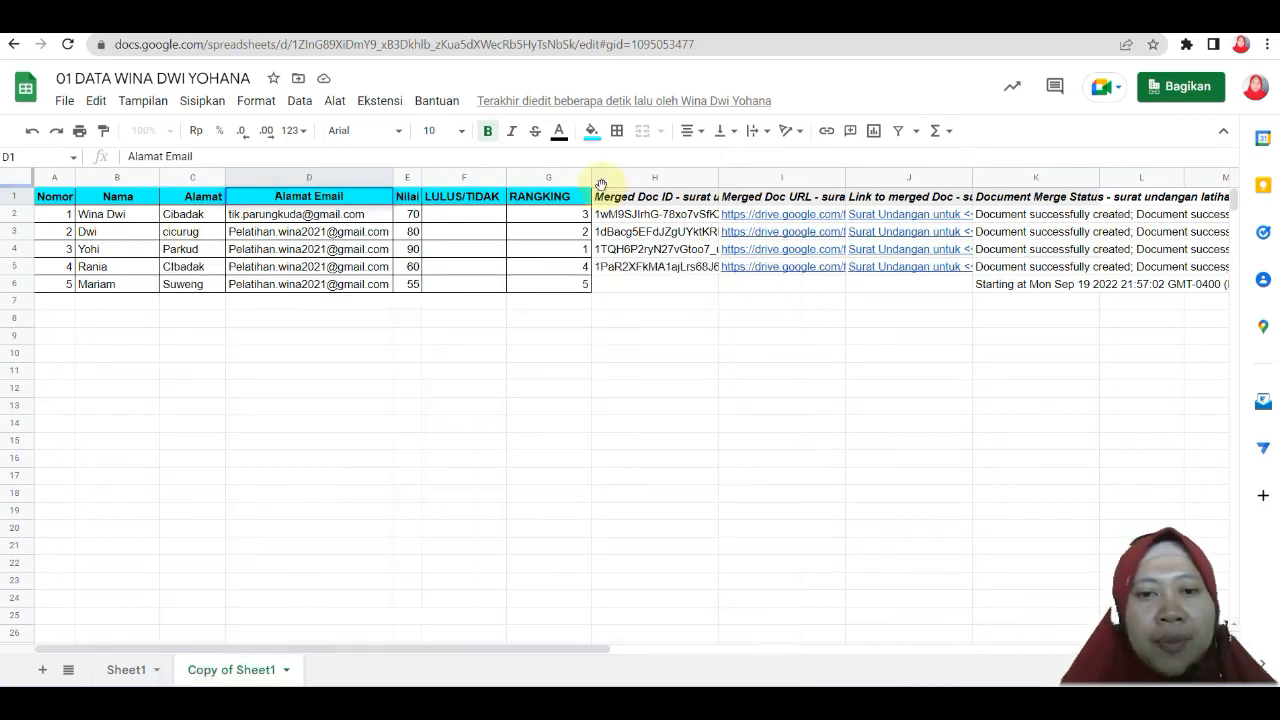
drag(617, 219, 1130, 285)
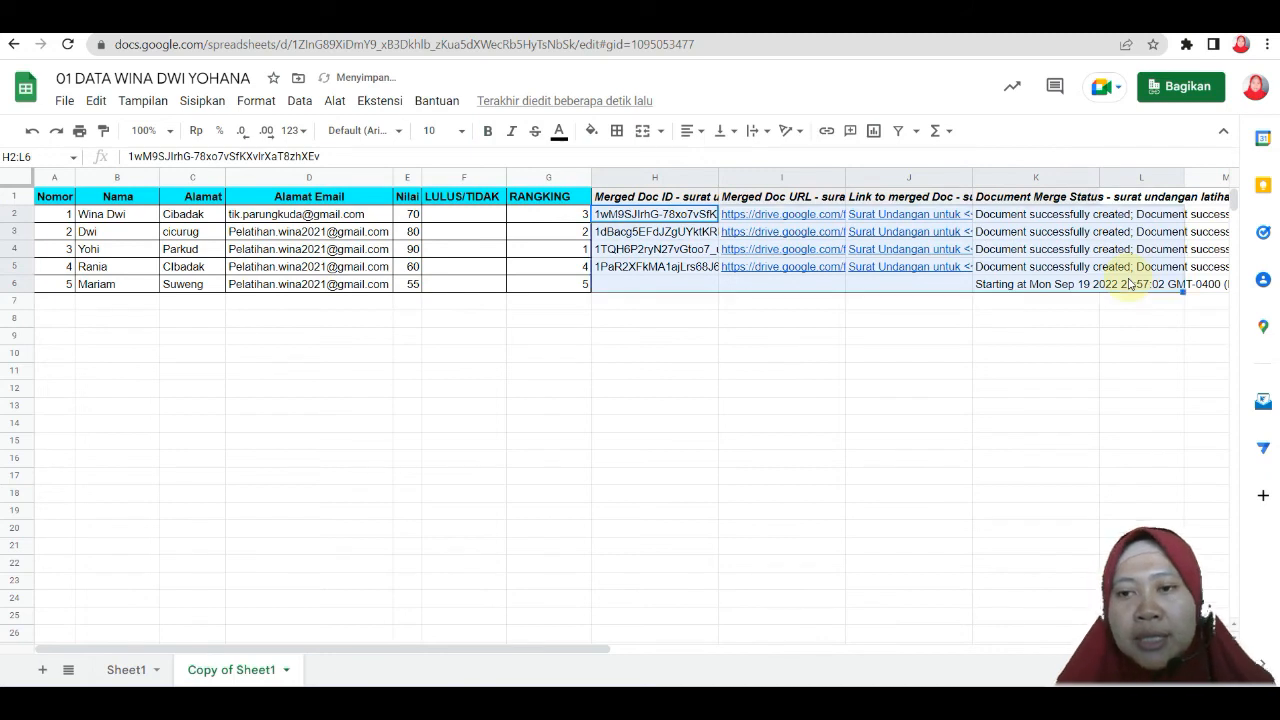
key(Delete)
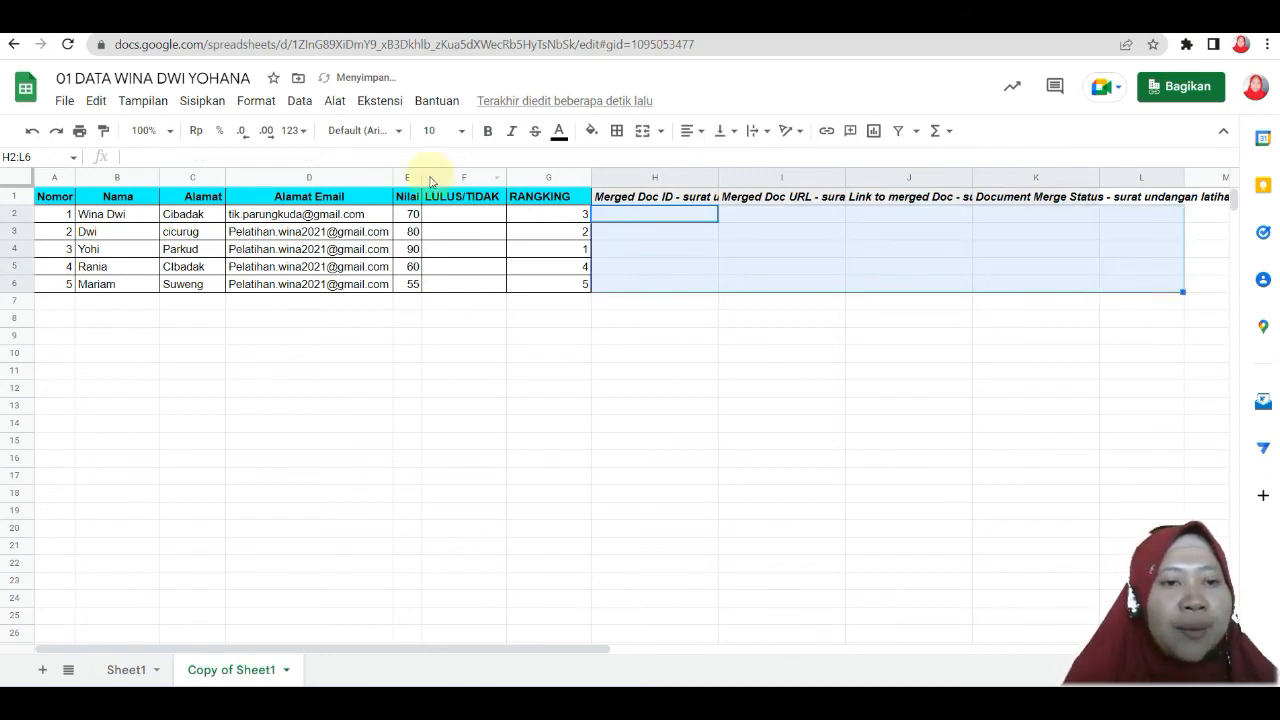
Recheck the Alamat Email header in D1, then reopen Autocrat and open the surat undangan latihan job for editing
click(274, 196)
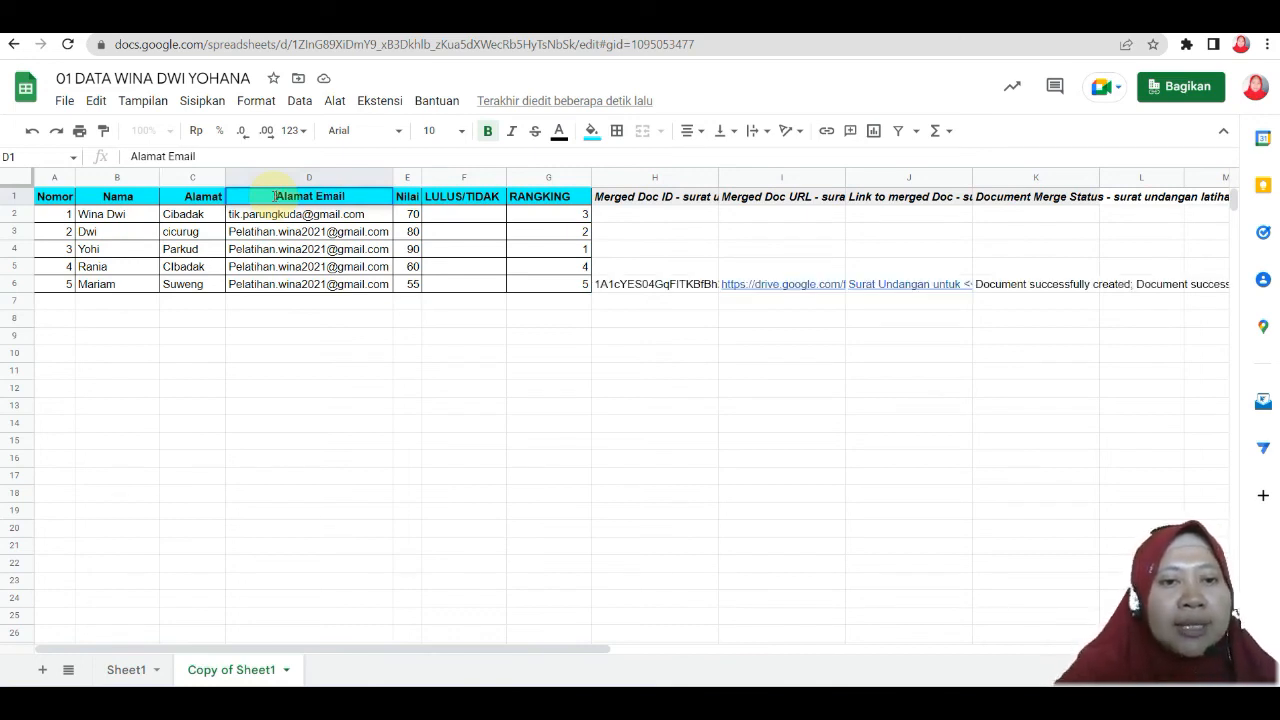
click(334, 390)
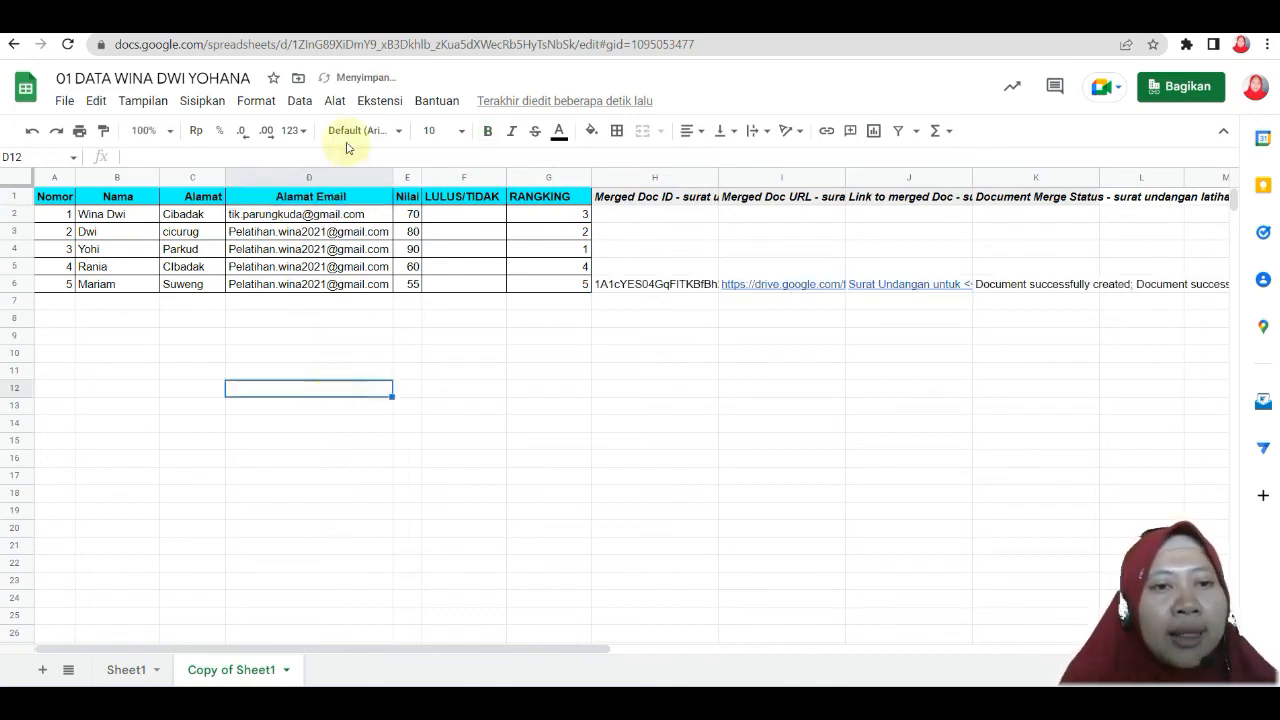
click(376, 101)
mouse_move(604, 253)
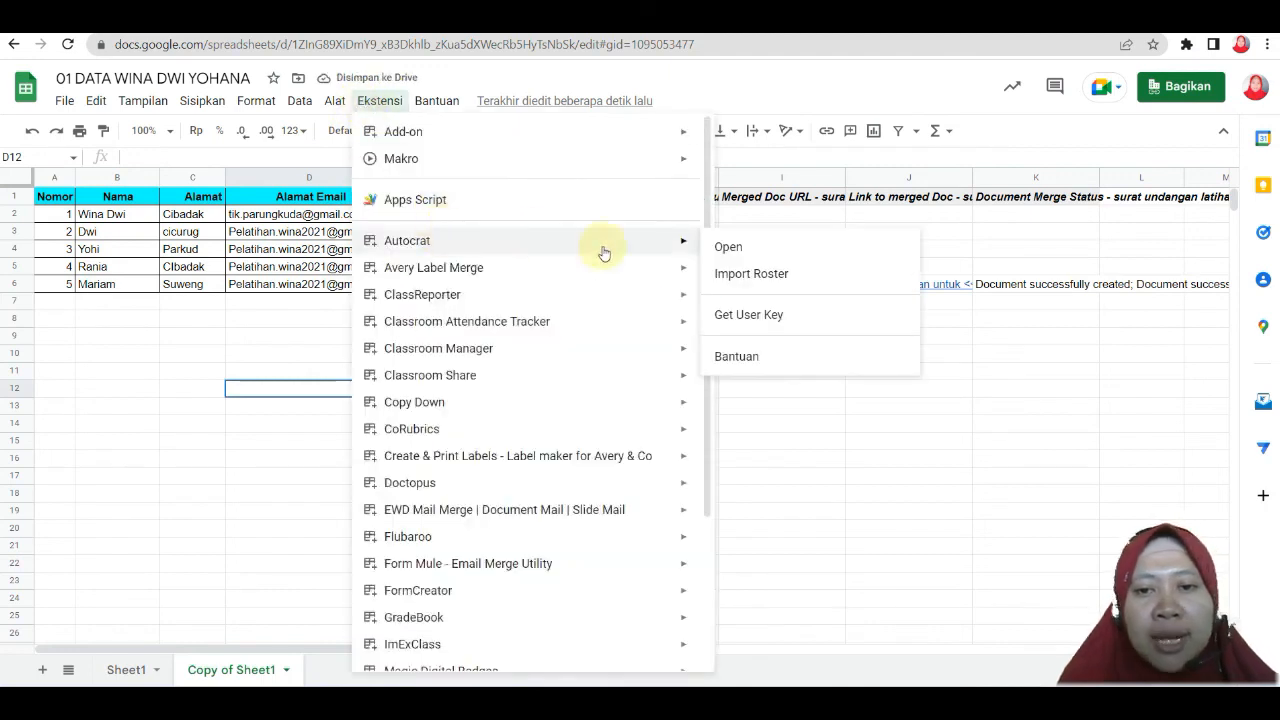
click(724, 248)
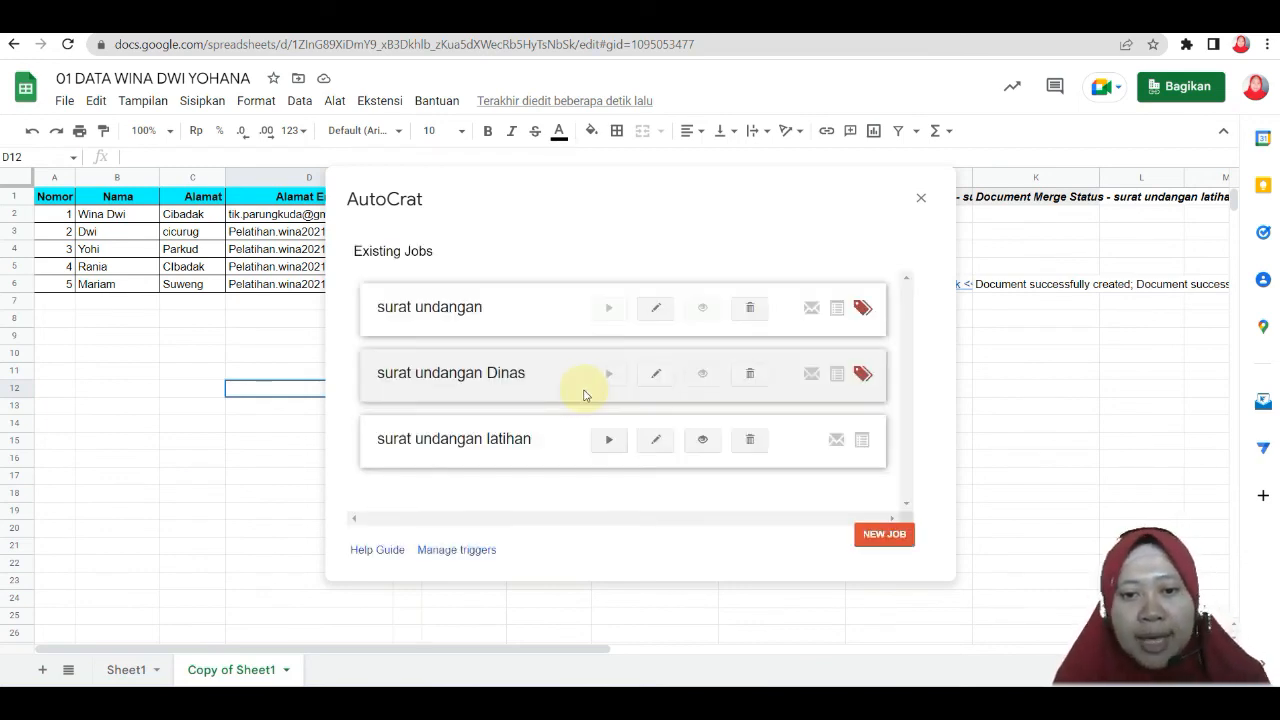
click(655, 439)
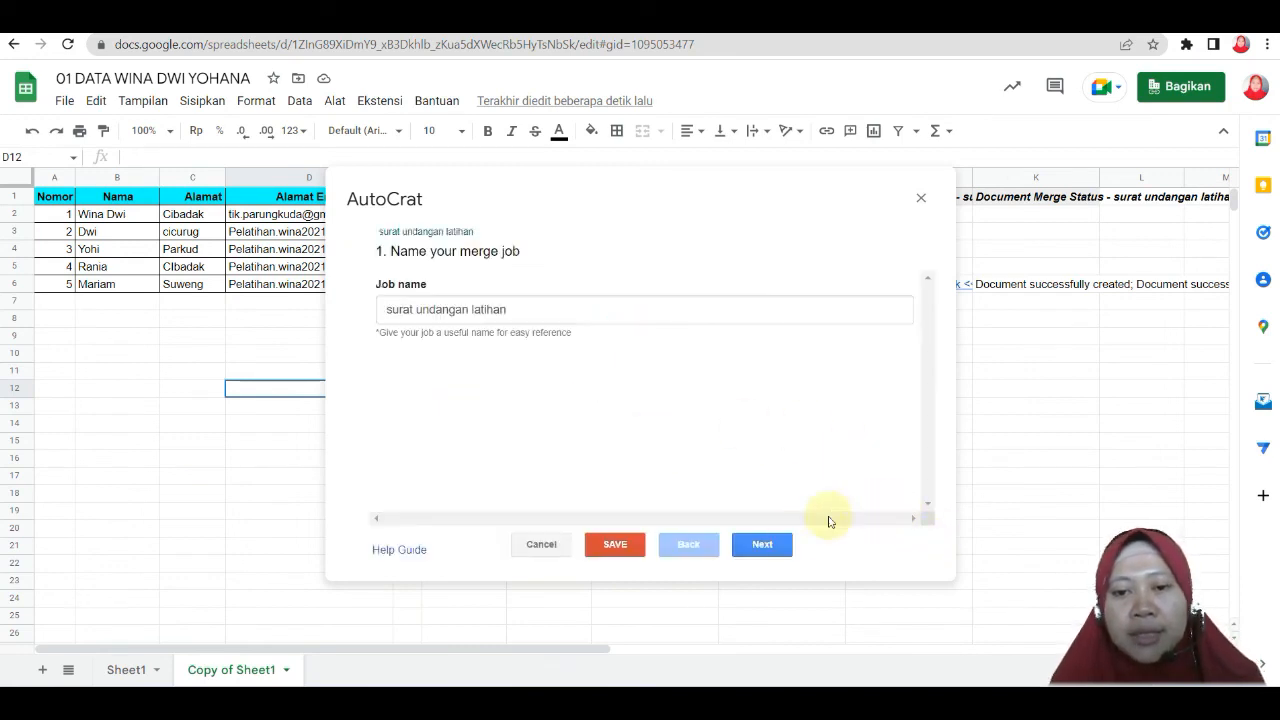
Reduce the leading spaces in the job's email recipient tag so it reads << Alamat Email>>, and save the job
click(766, 542)
click(768, 544)
click(768, 544)
click(768, 544)
click(768, 544)
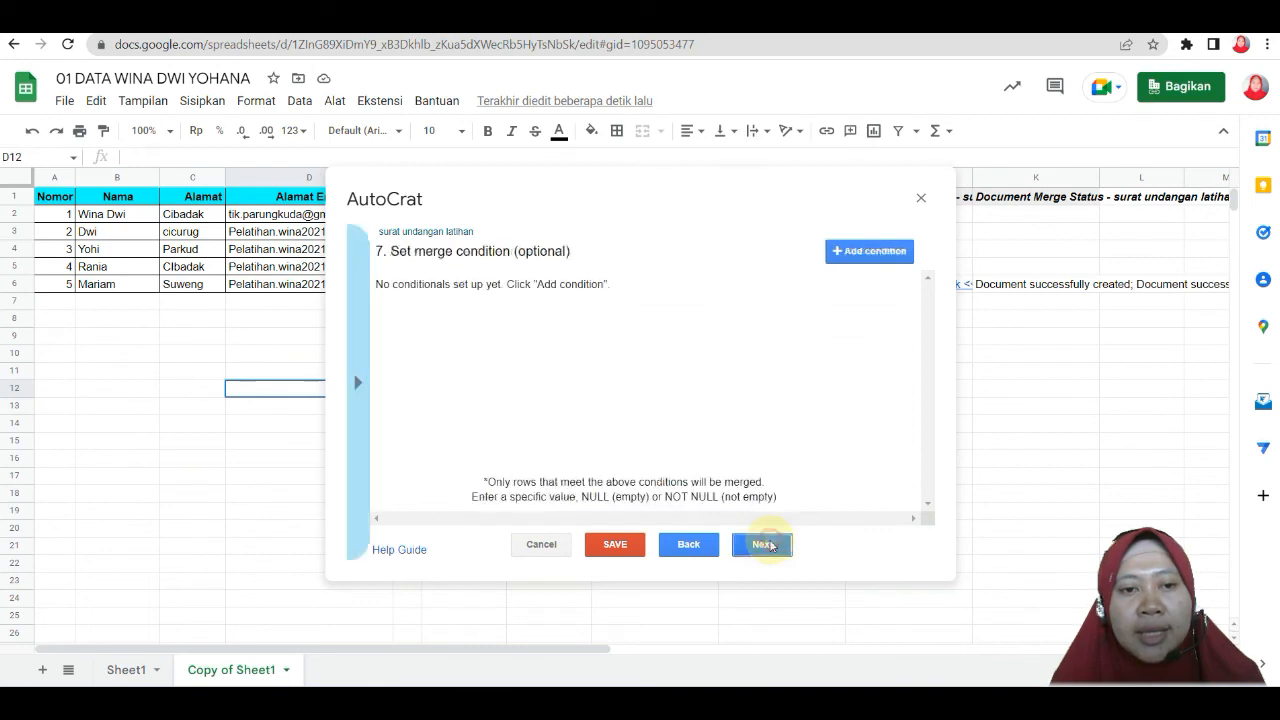
click(764, 544)
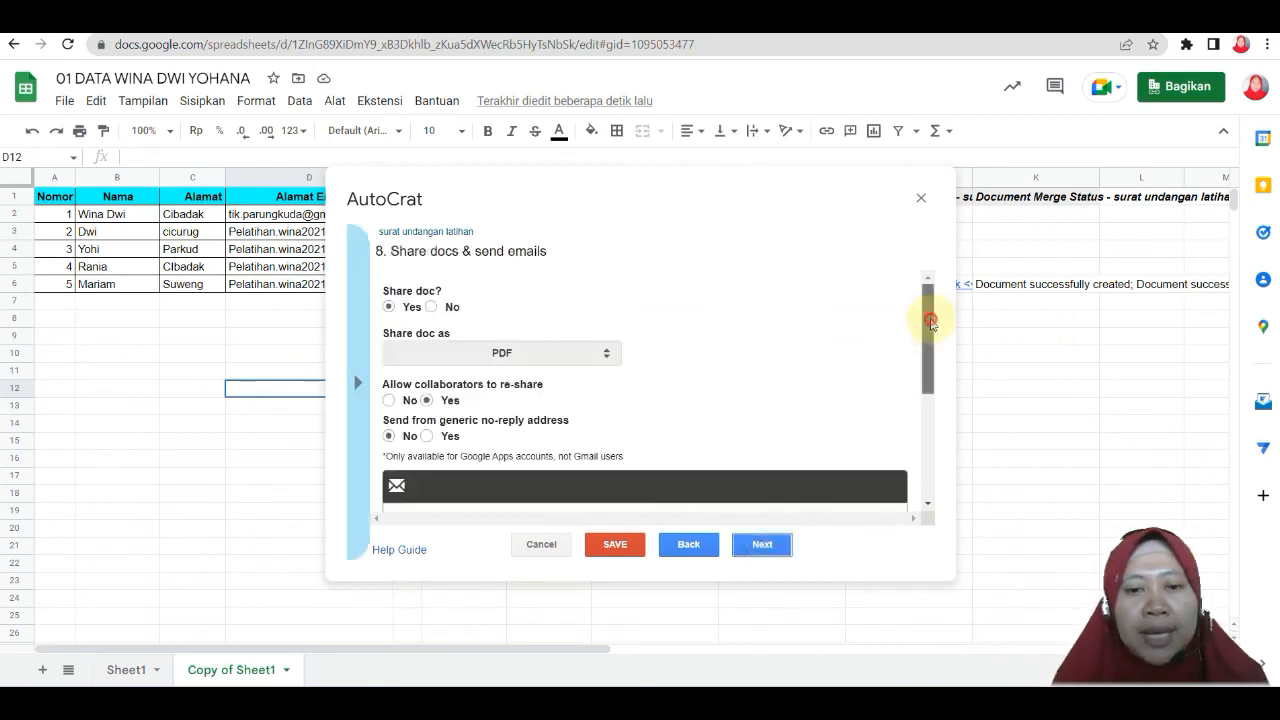
drag(925, 330, 889, 443)
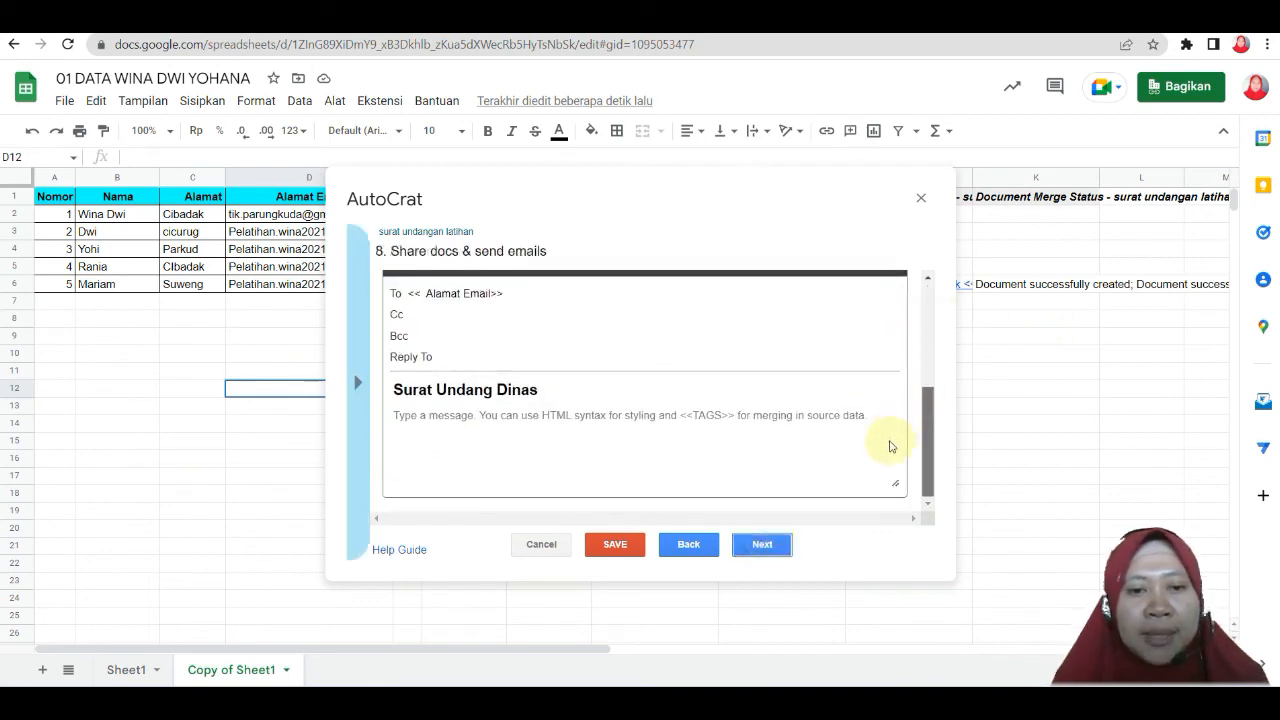
click(427, 294)
key(BackSpace)
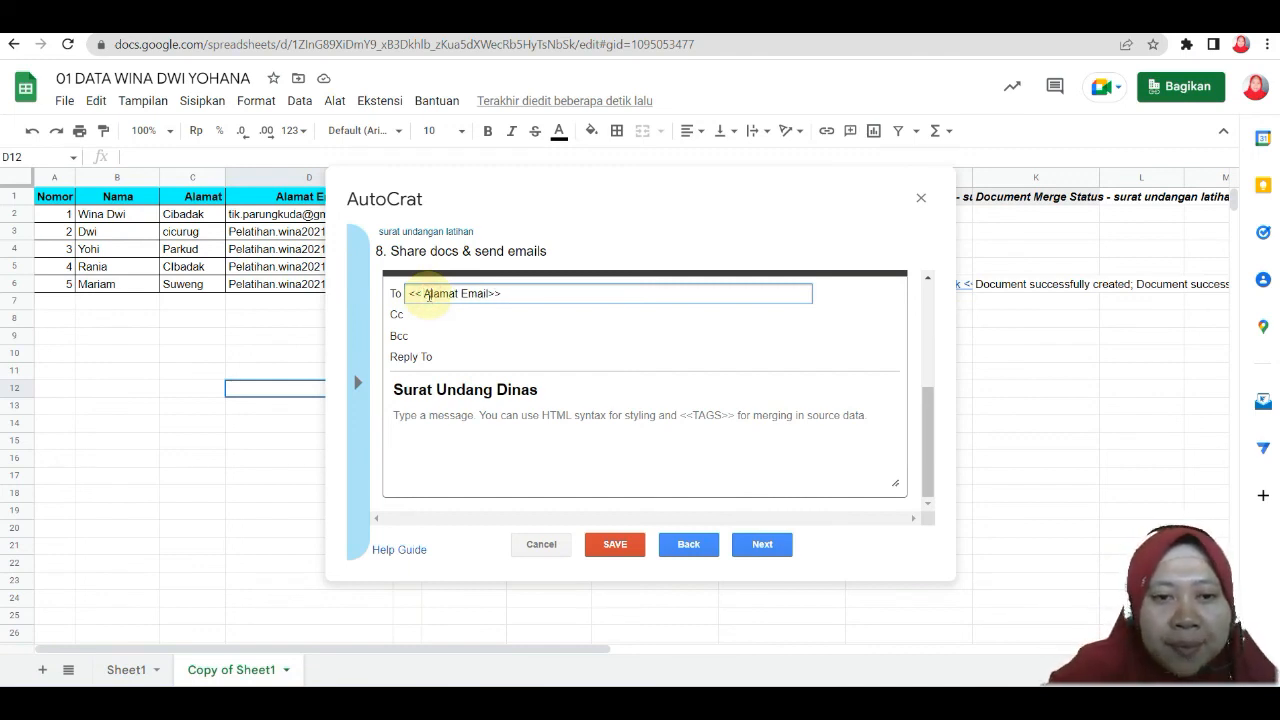
key(BackSpace)
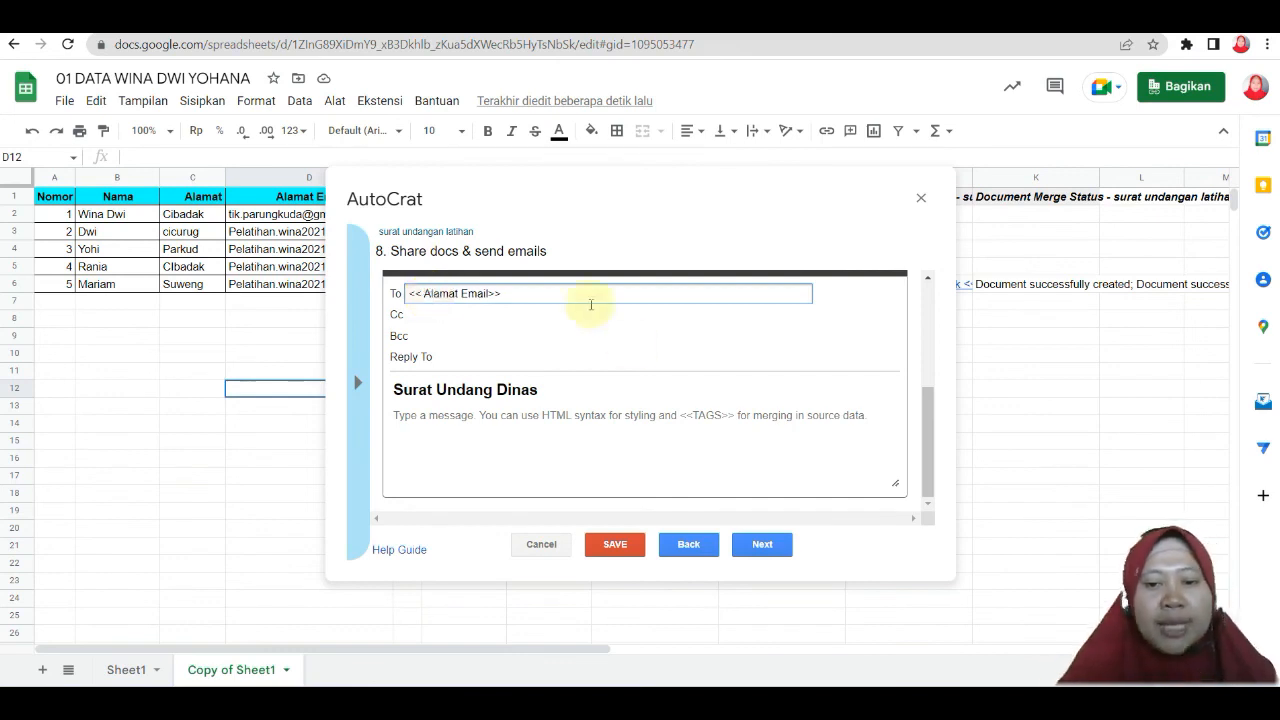
click(642, 553)
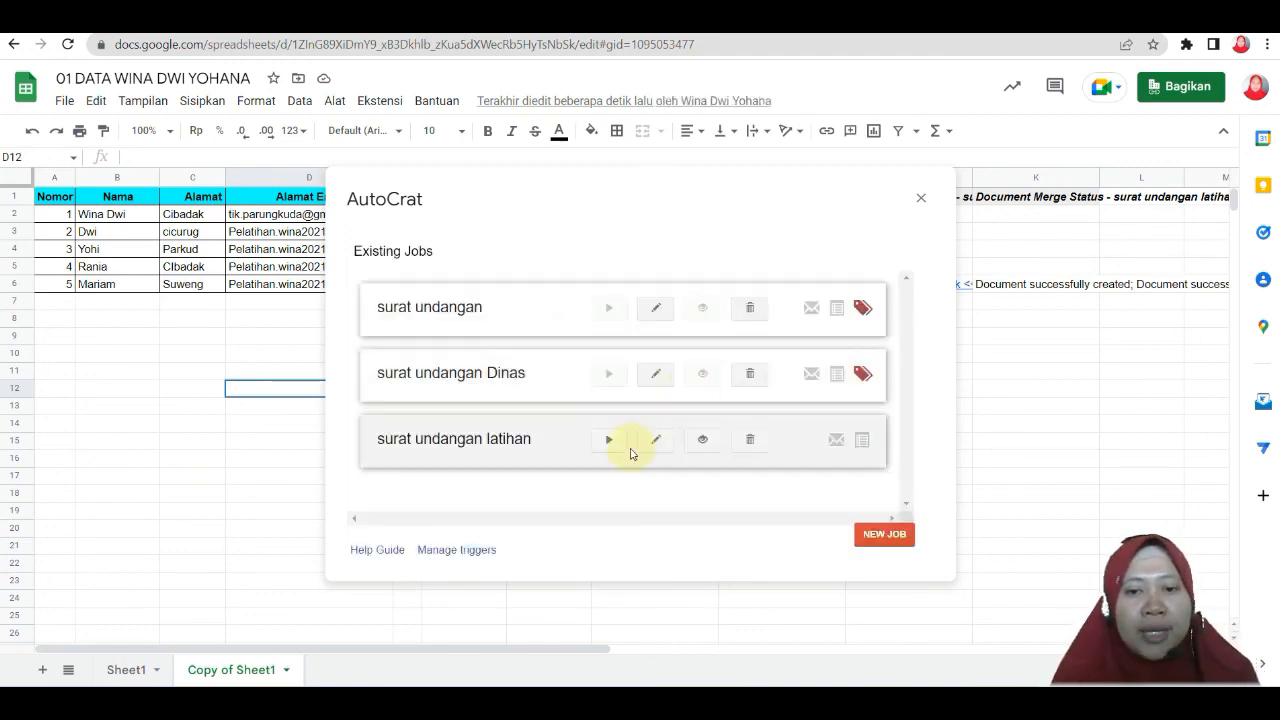
Run the surat undangan latihan job again for the cleared rows and check their email merge status
click(608, 441)
drag(506, 649, 813, 659)
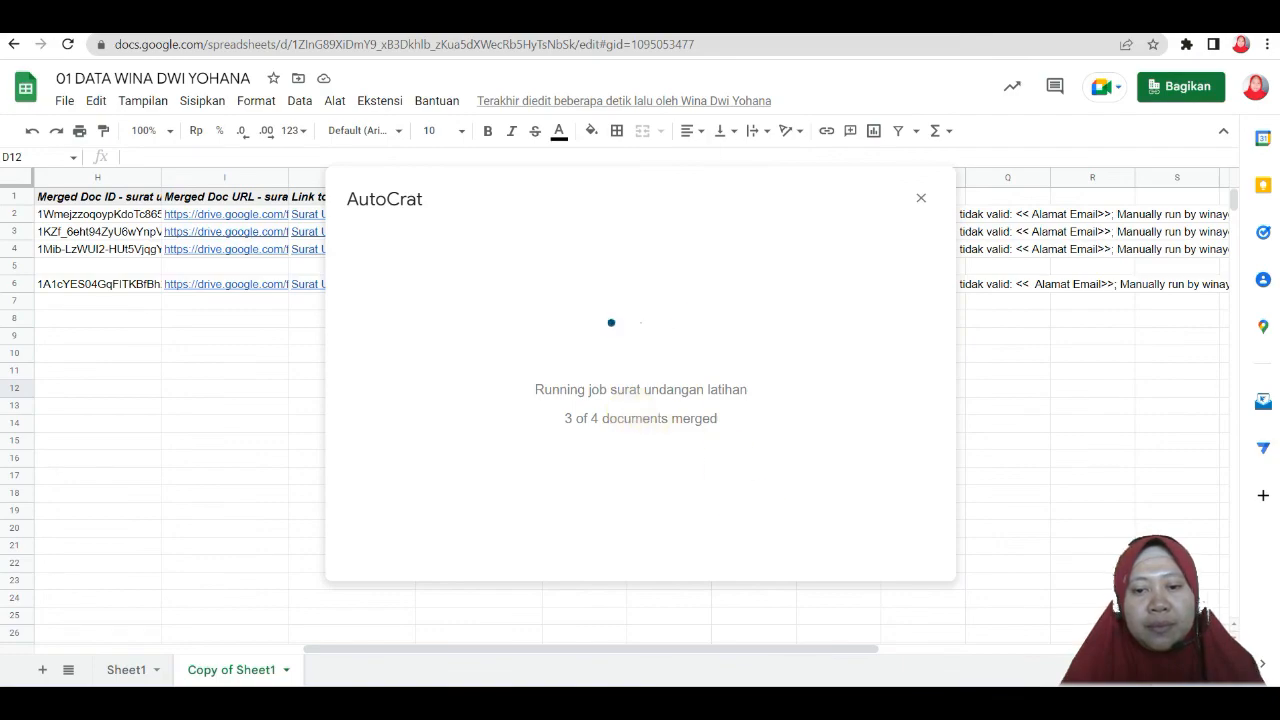
click(1089, 366)
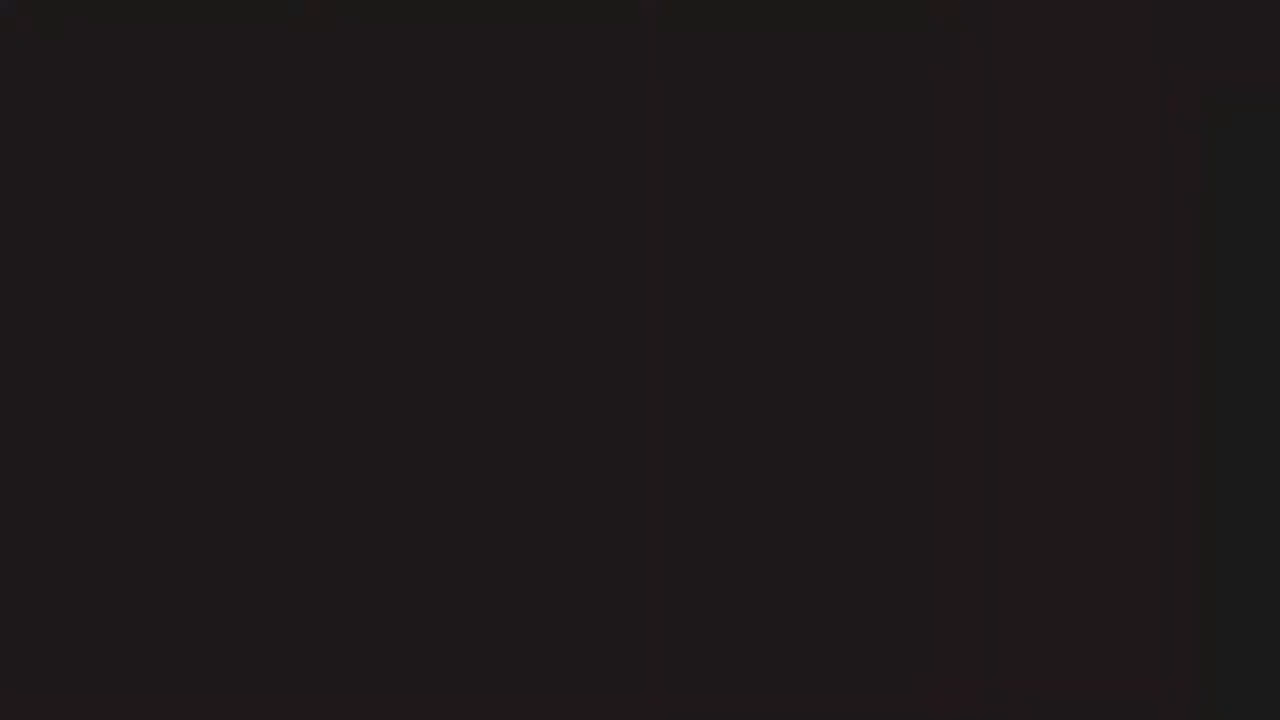